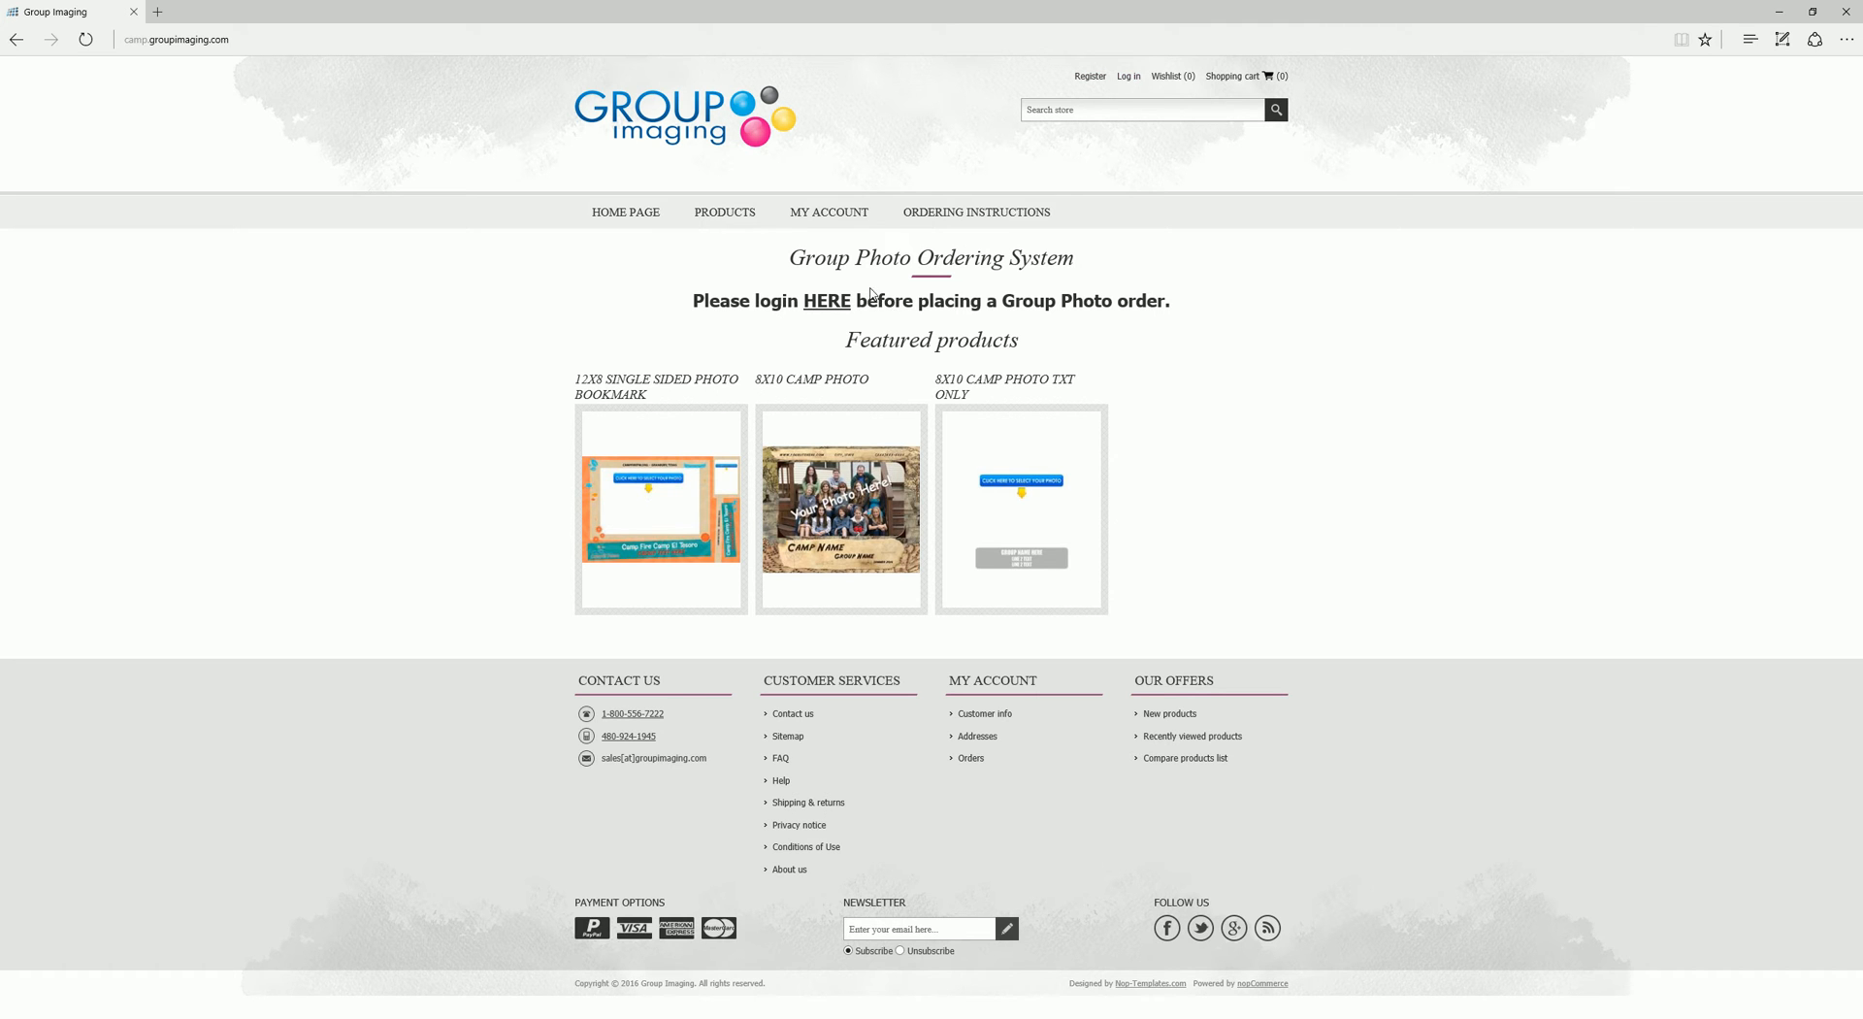
Log in to the Group Photo Ordering System as a returning customer with the prefilled credentials
{"action": "left_click", "coordinate": [837, 304]}
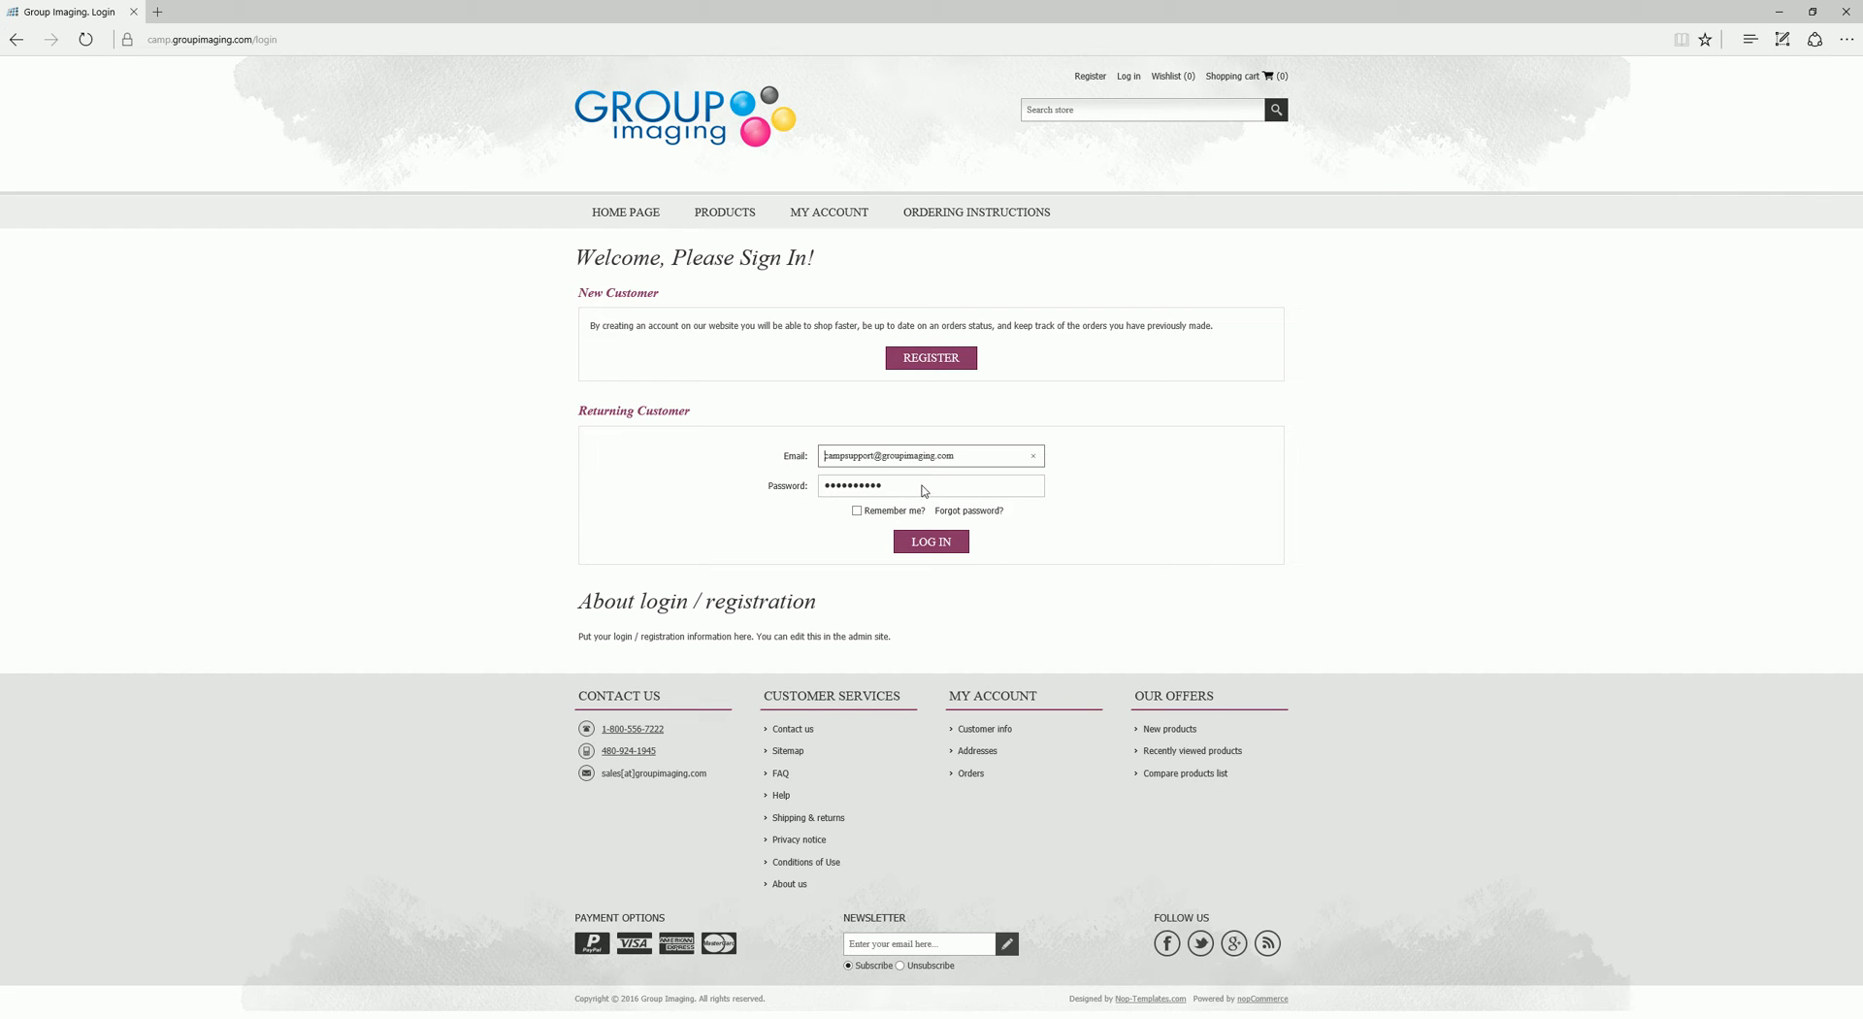
{"action": "left_click", "coordinate": [924, 547]}
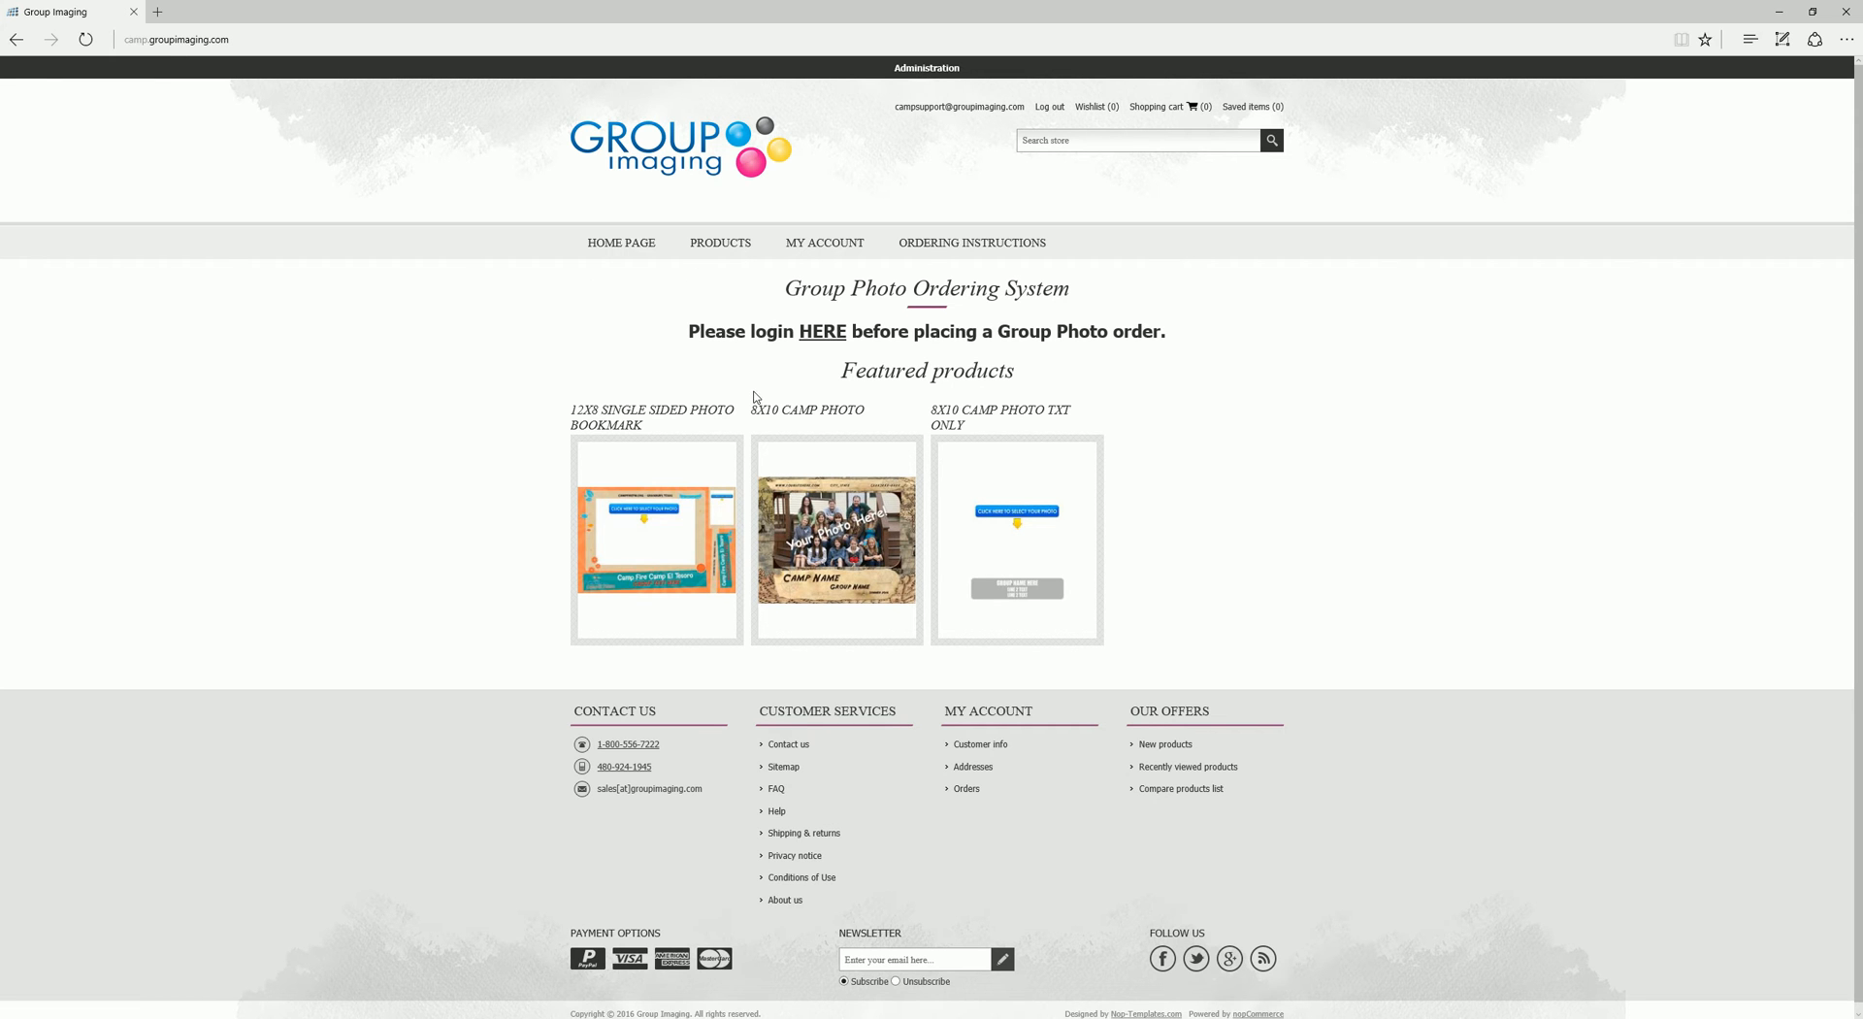
Open the featured 8x10 Camp Photo product, start designing it, and expand the design editor to full size
{"action": "mouse_move", "coordinate": [842, 492]}
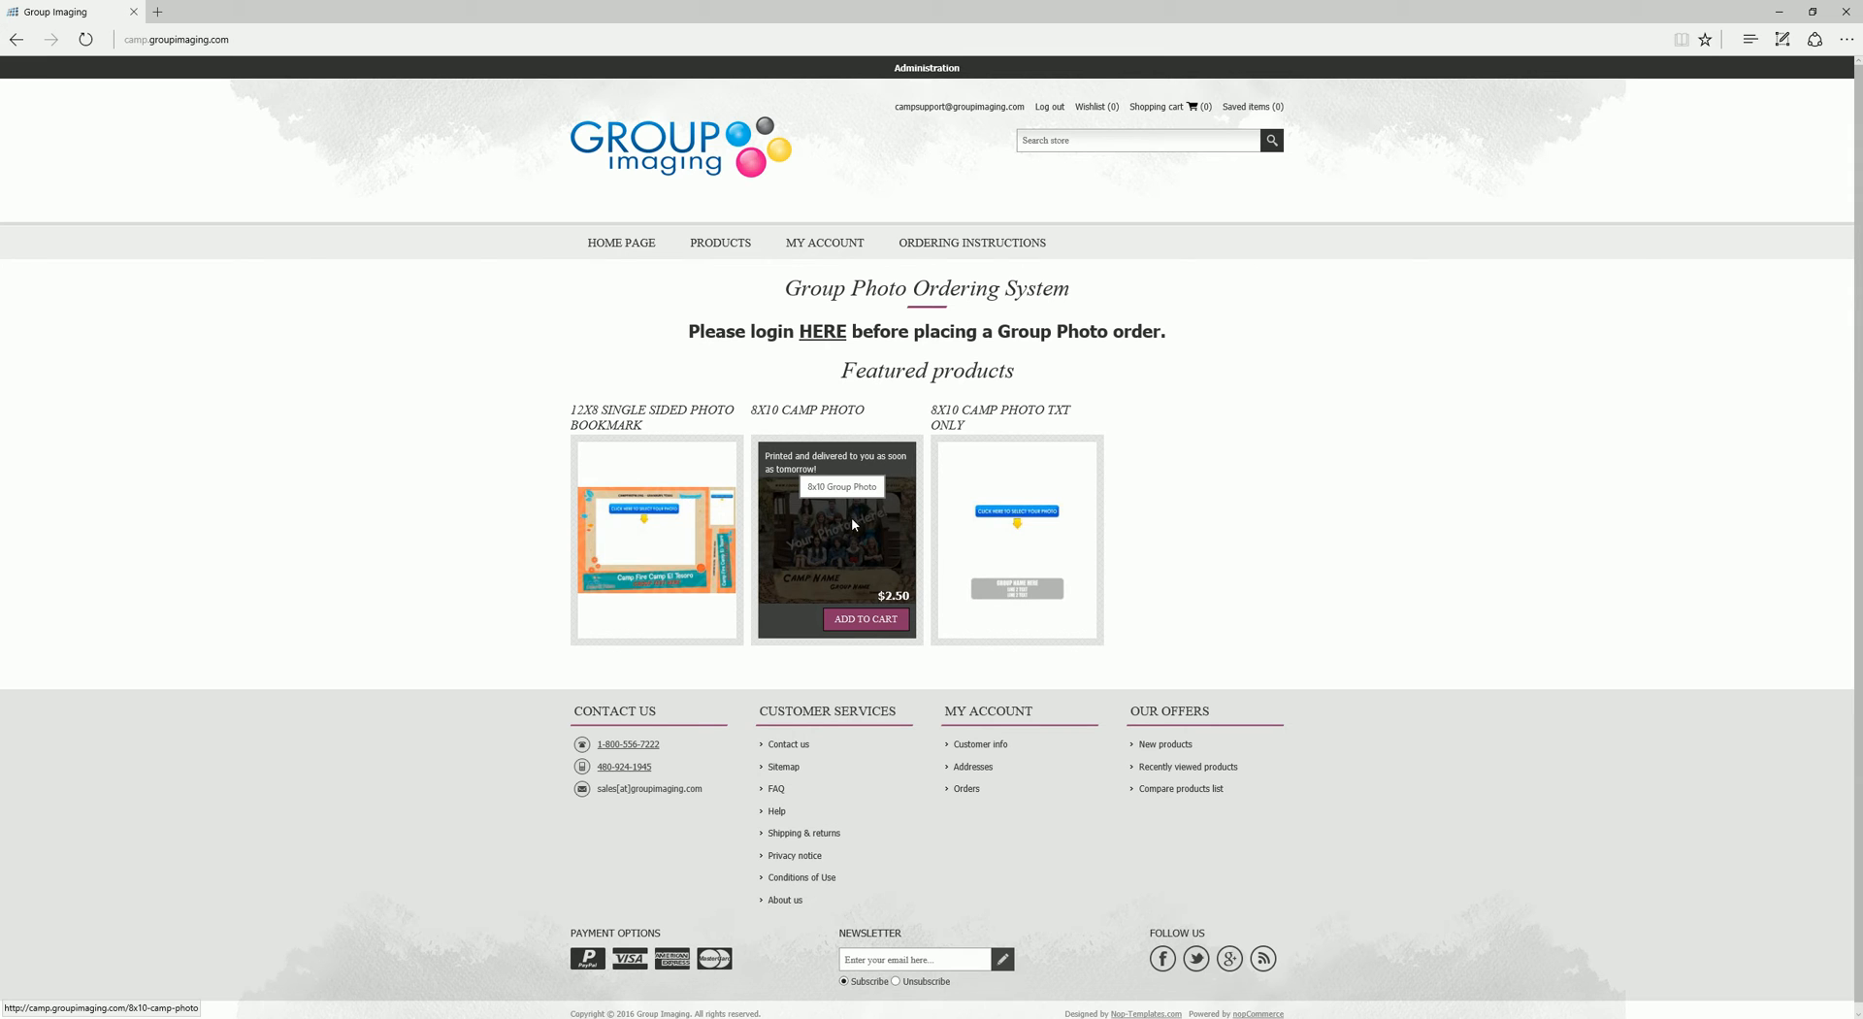
{"action": "left_click", "coordinate": [841, 494]}
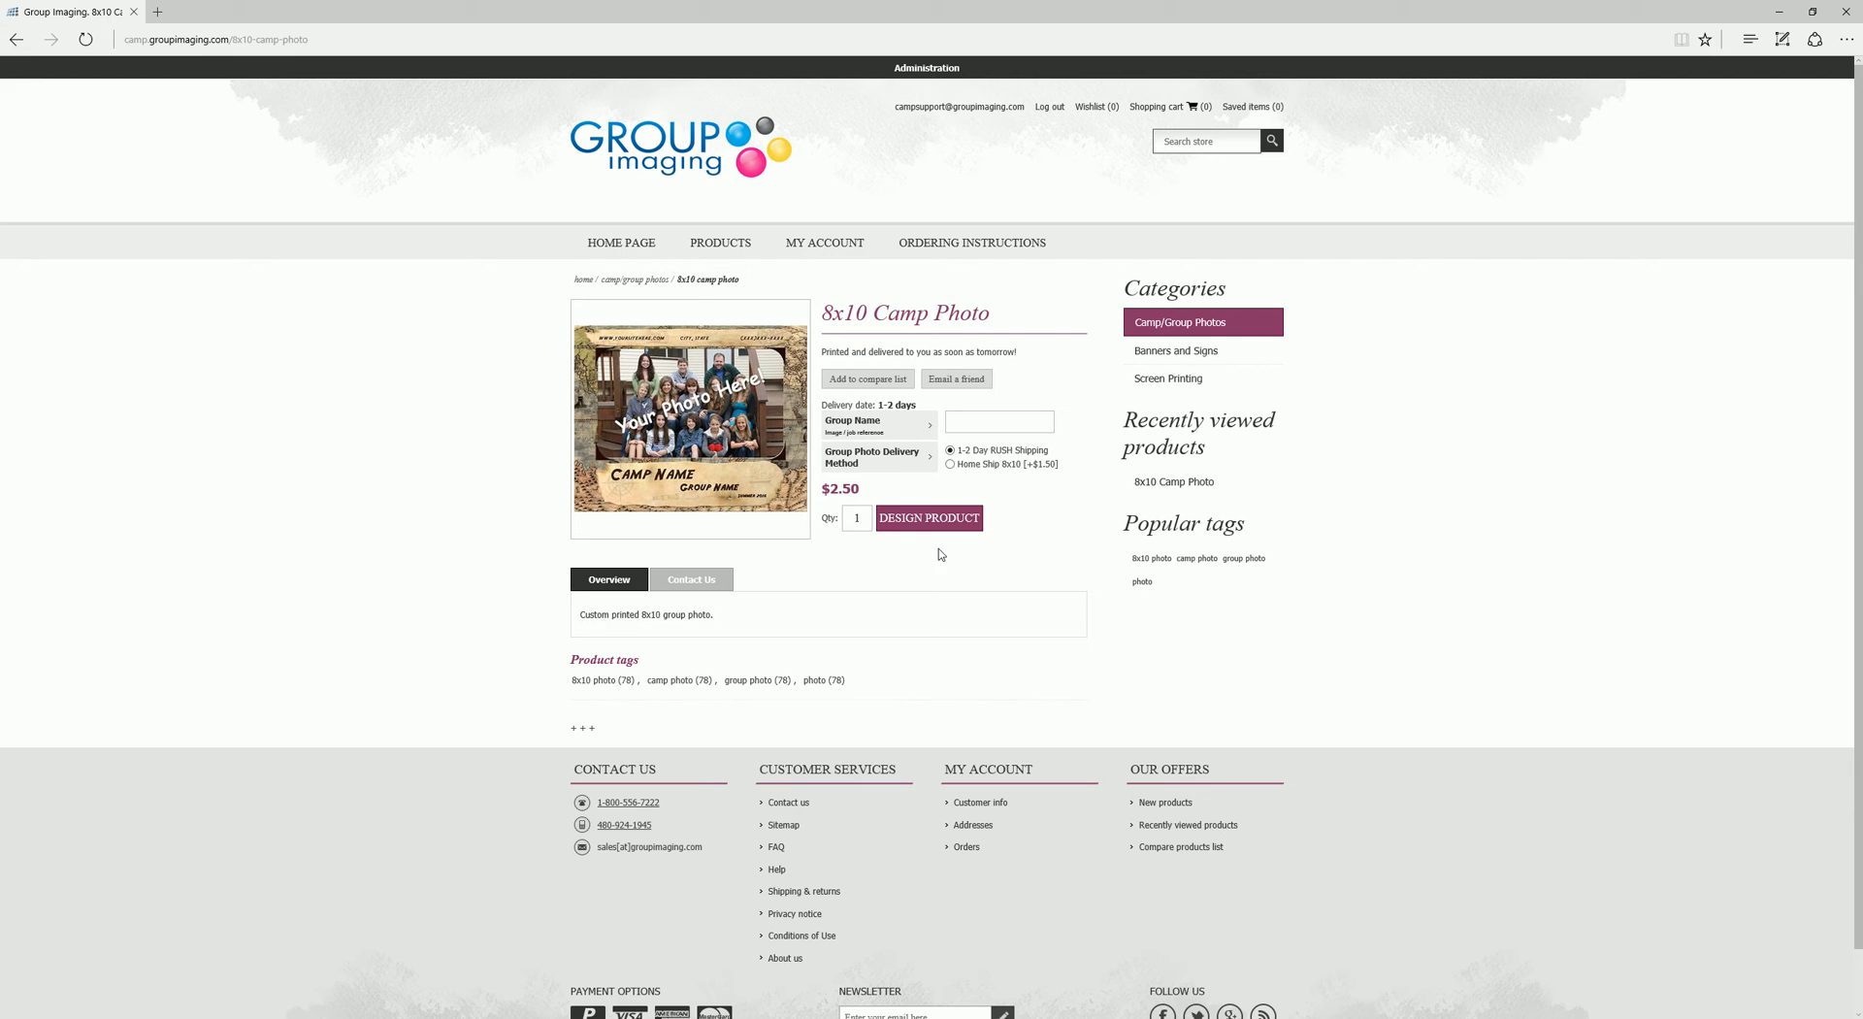
{"action": "left_click", "coordinate": [912, 521]}
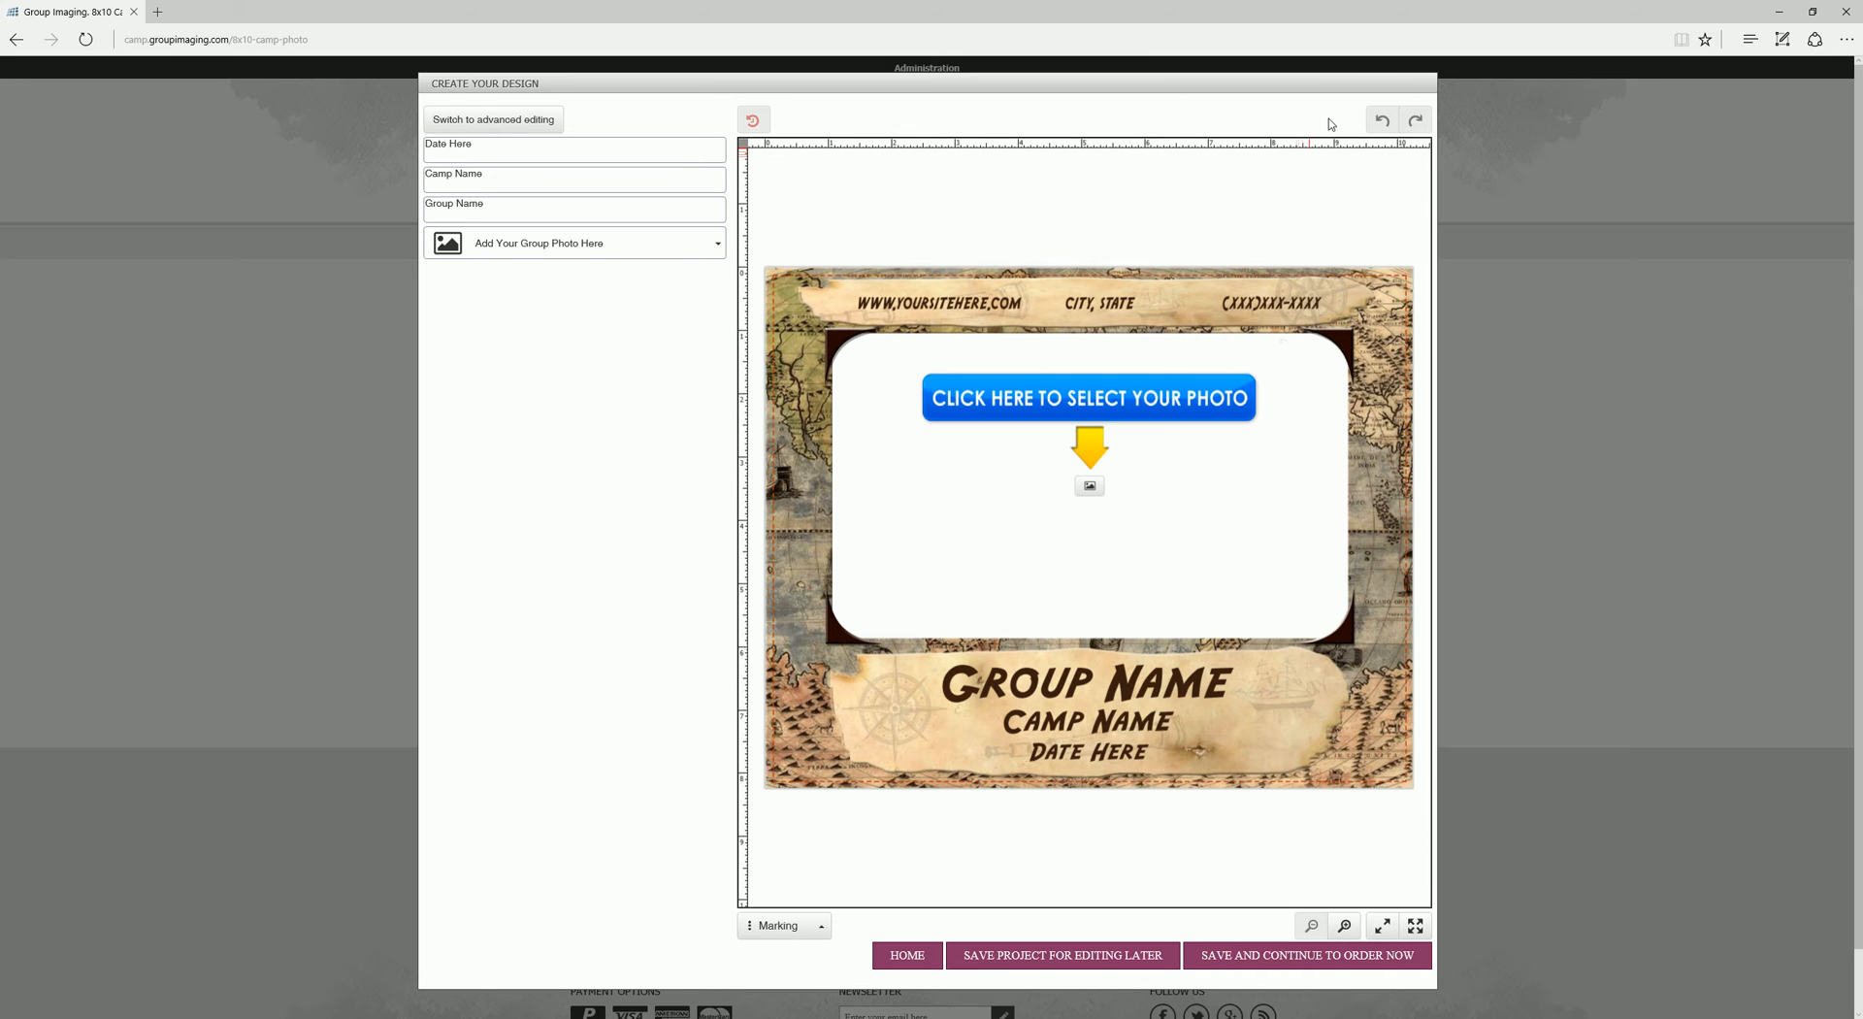
{"action": "left_click", "coordinate": [1383, 926]}
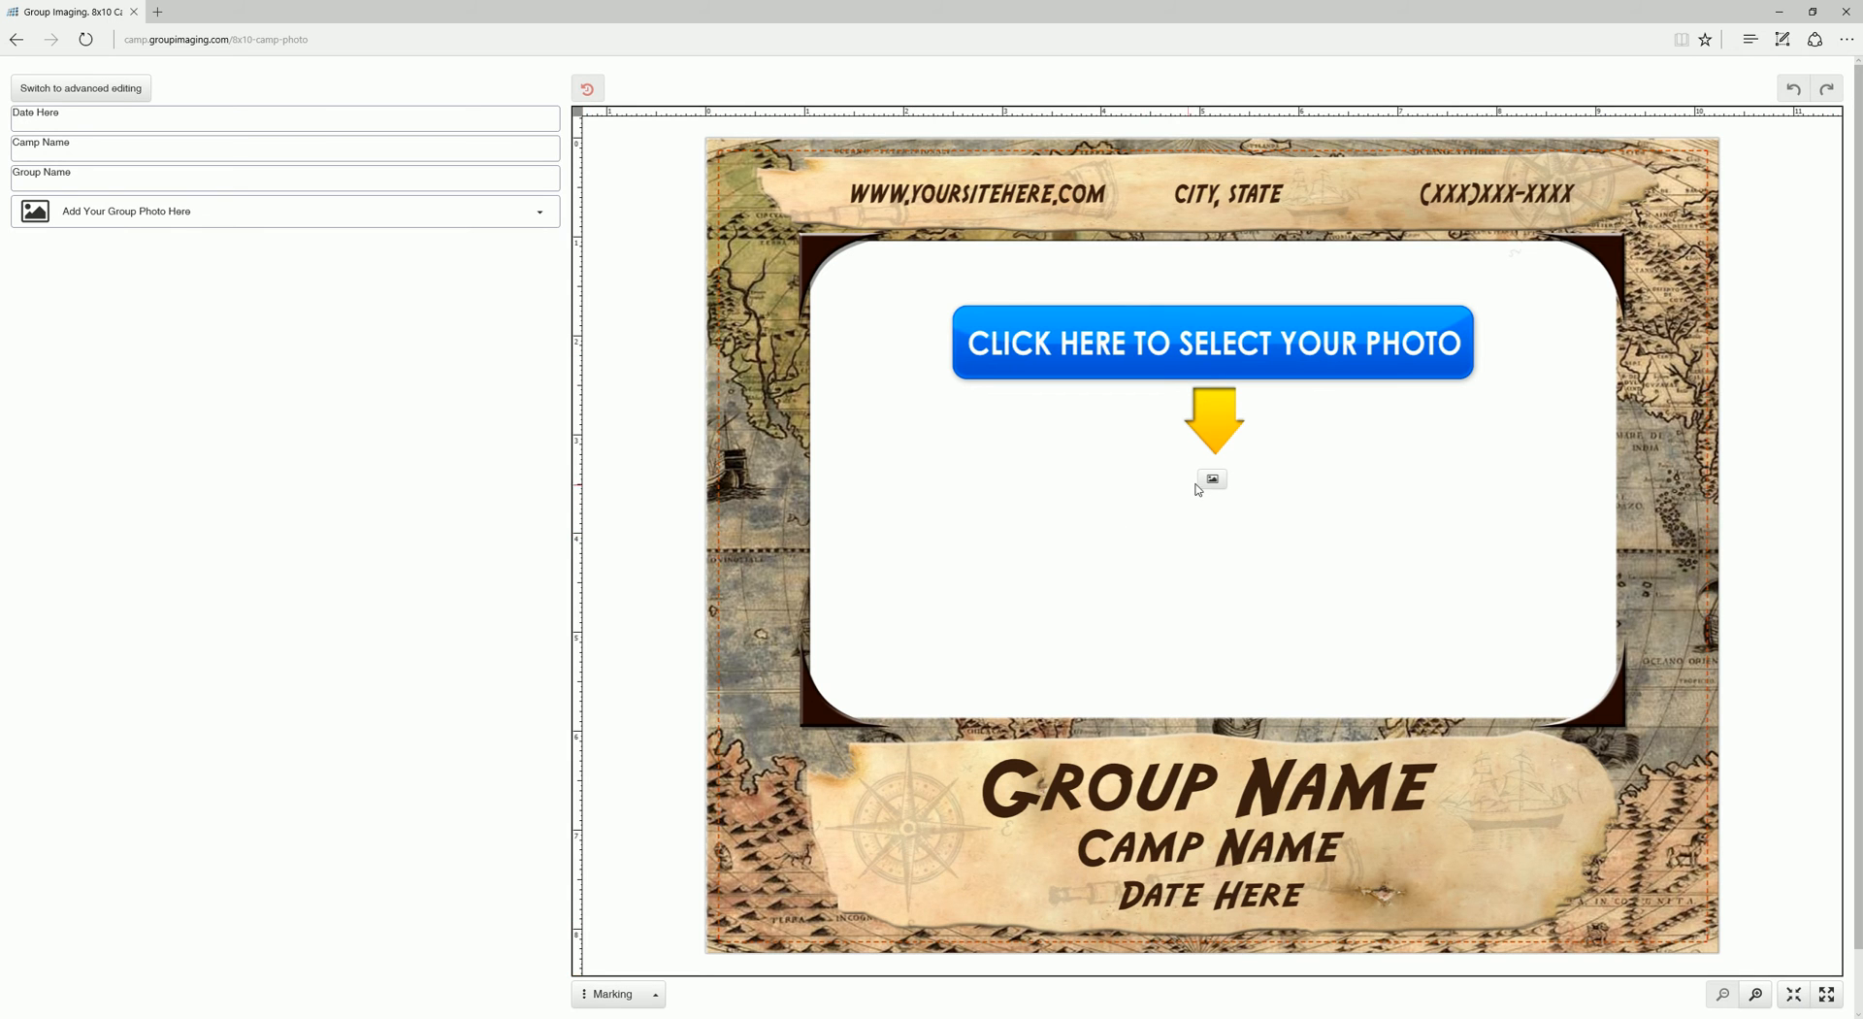
Open the gallery for the template's group photo placeholder and start a file upload
{"action": "left_click", "coordinate": [1213, 479]}
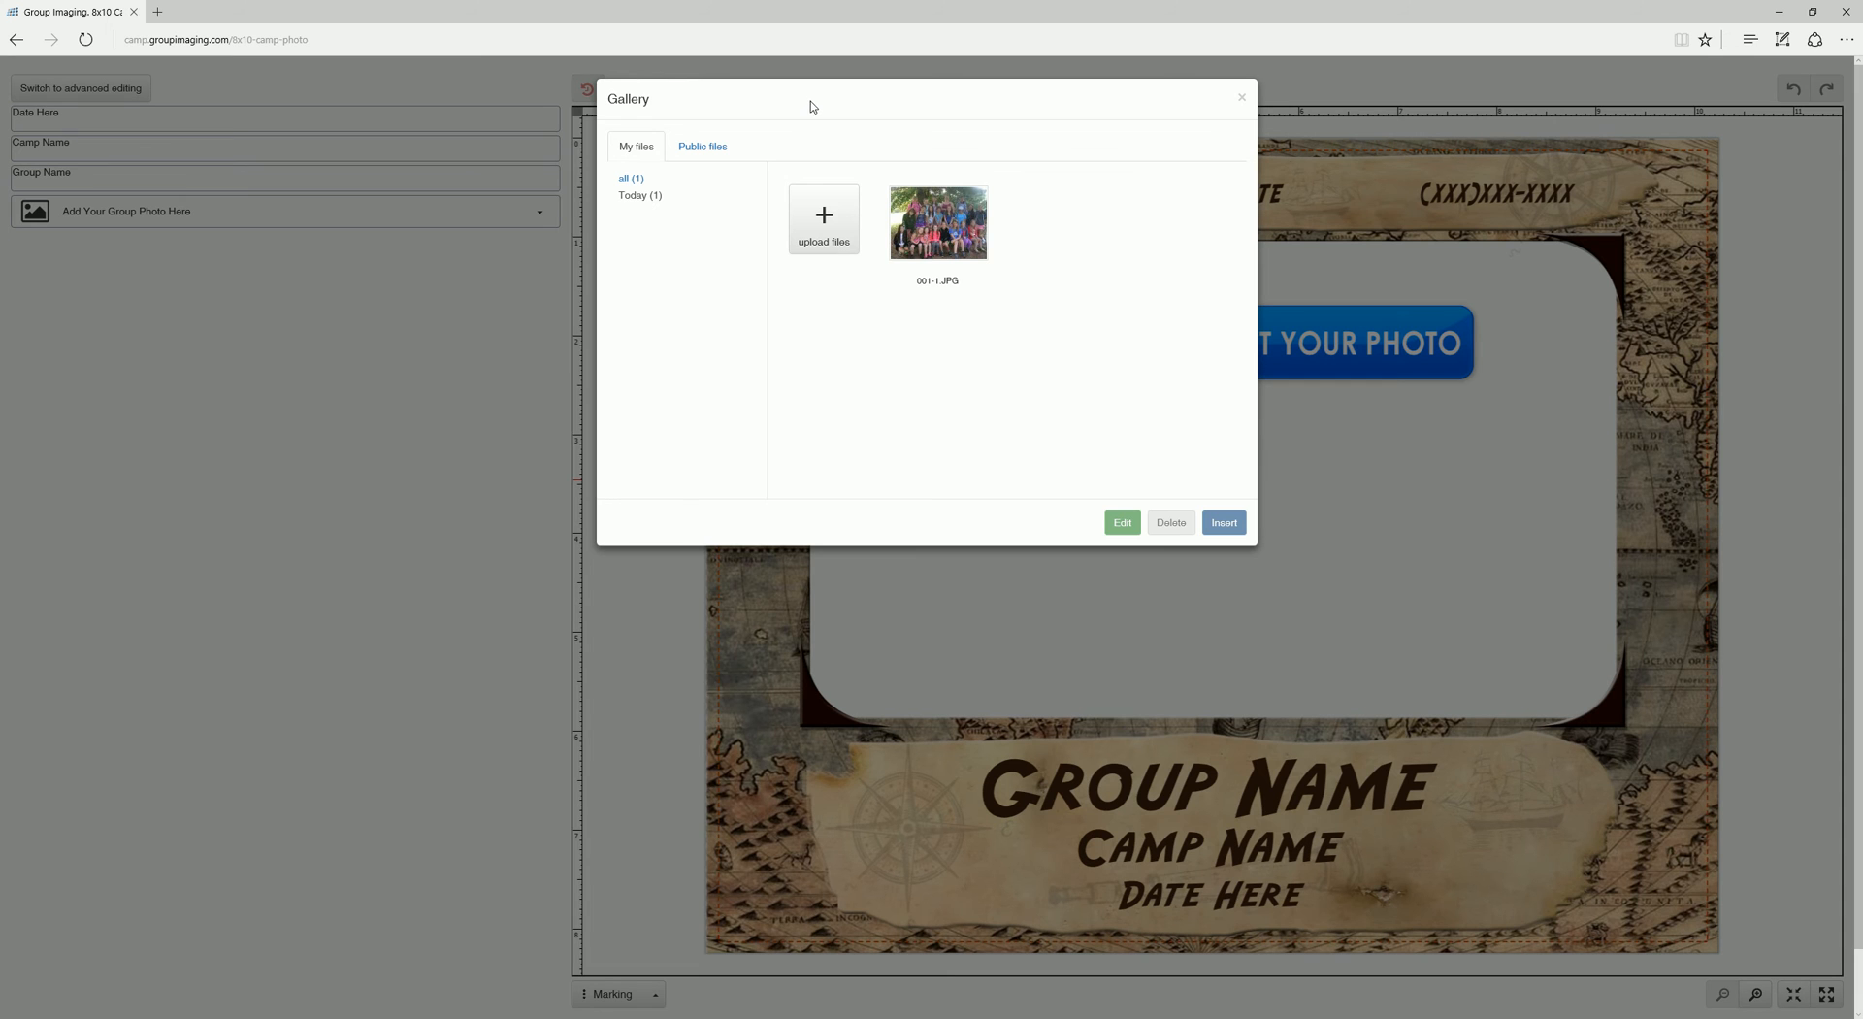
{"action": "left_click", "coordinate": [827, 218]}
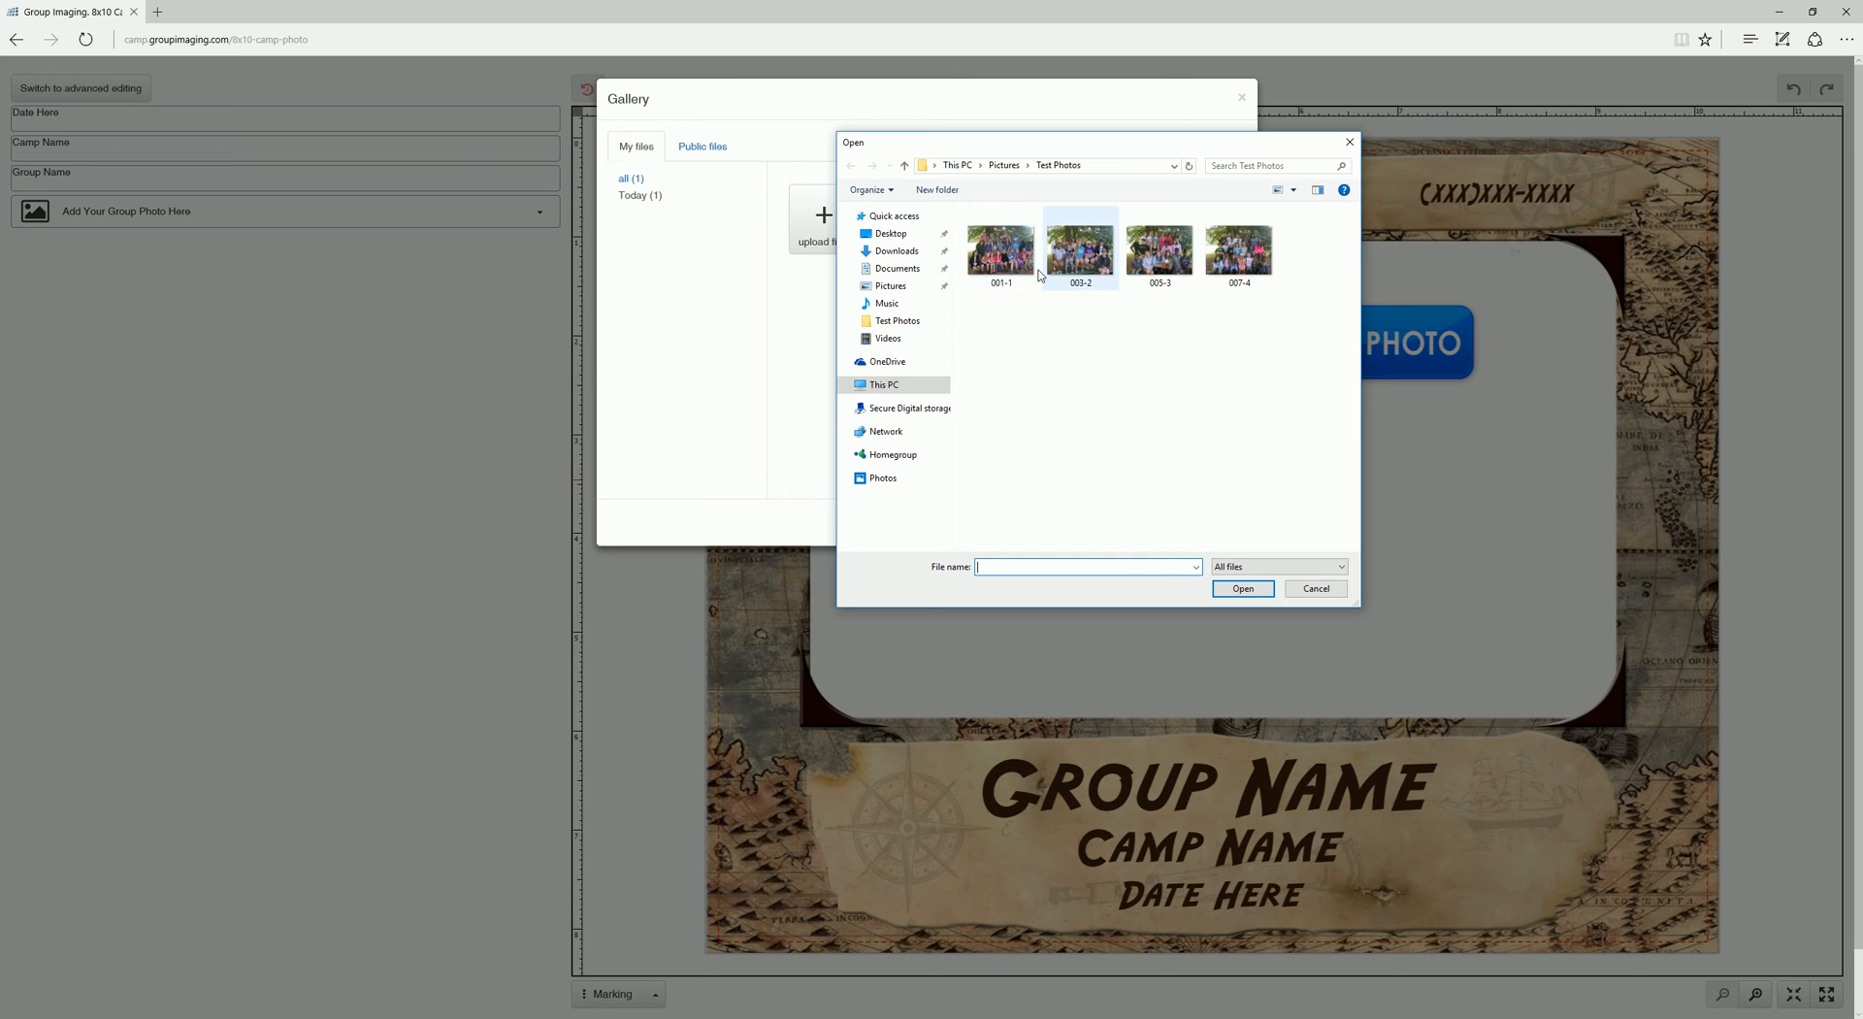
{"action": "left_click", "coordinate": [1073, 264]}
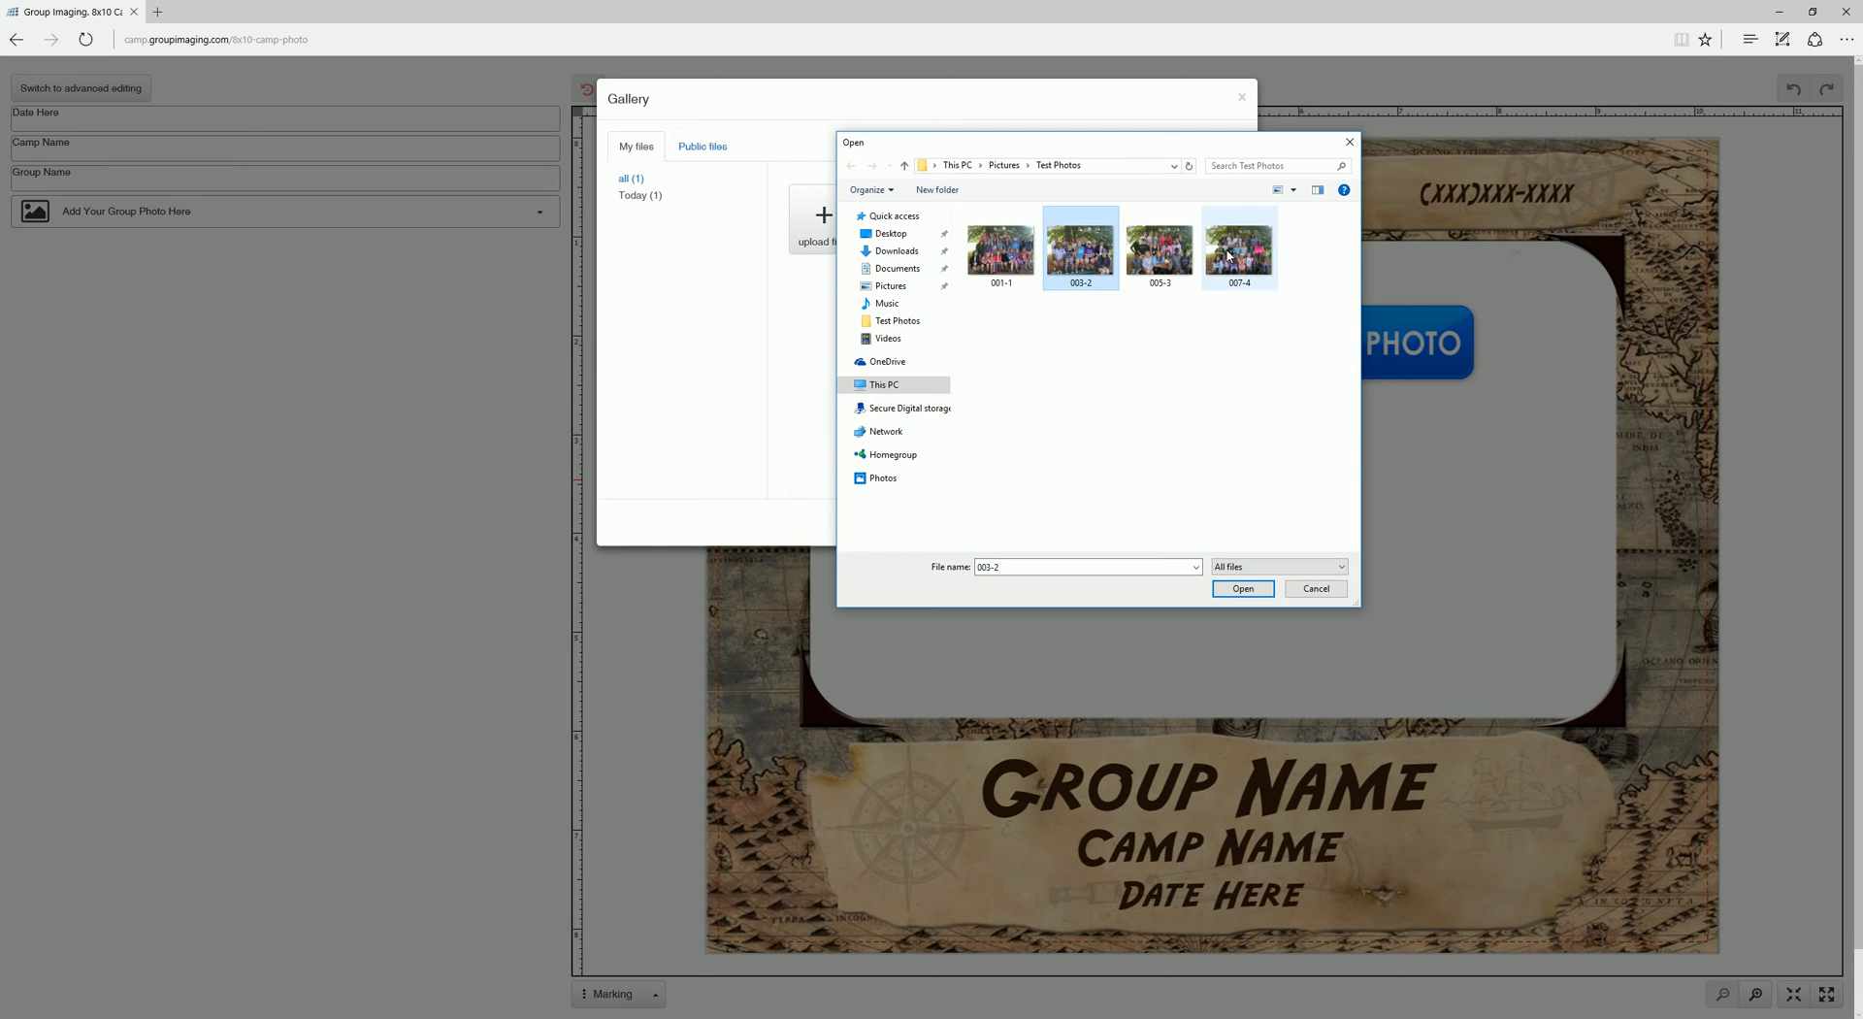
{"action": "mouse_move", "coordinate": [1231, 254]}
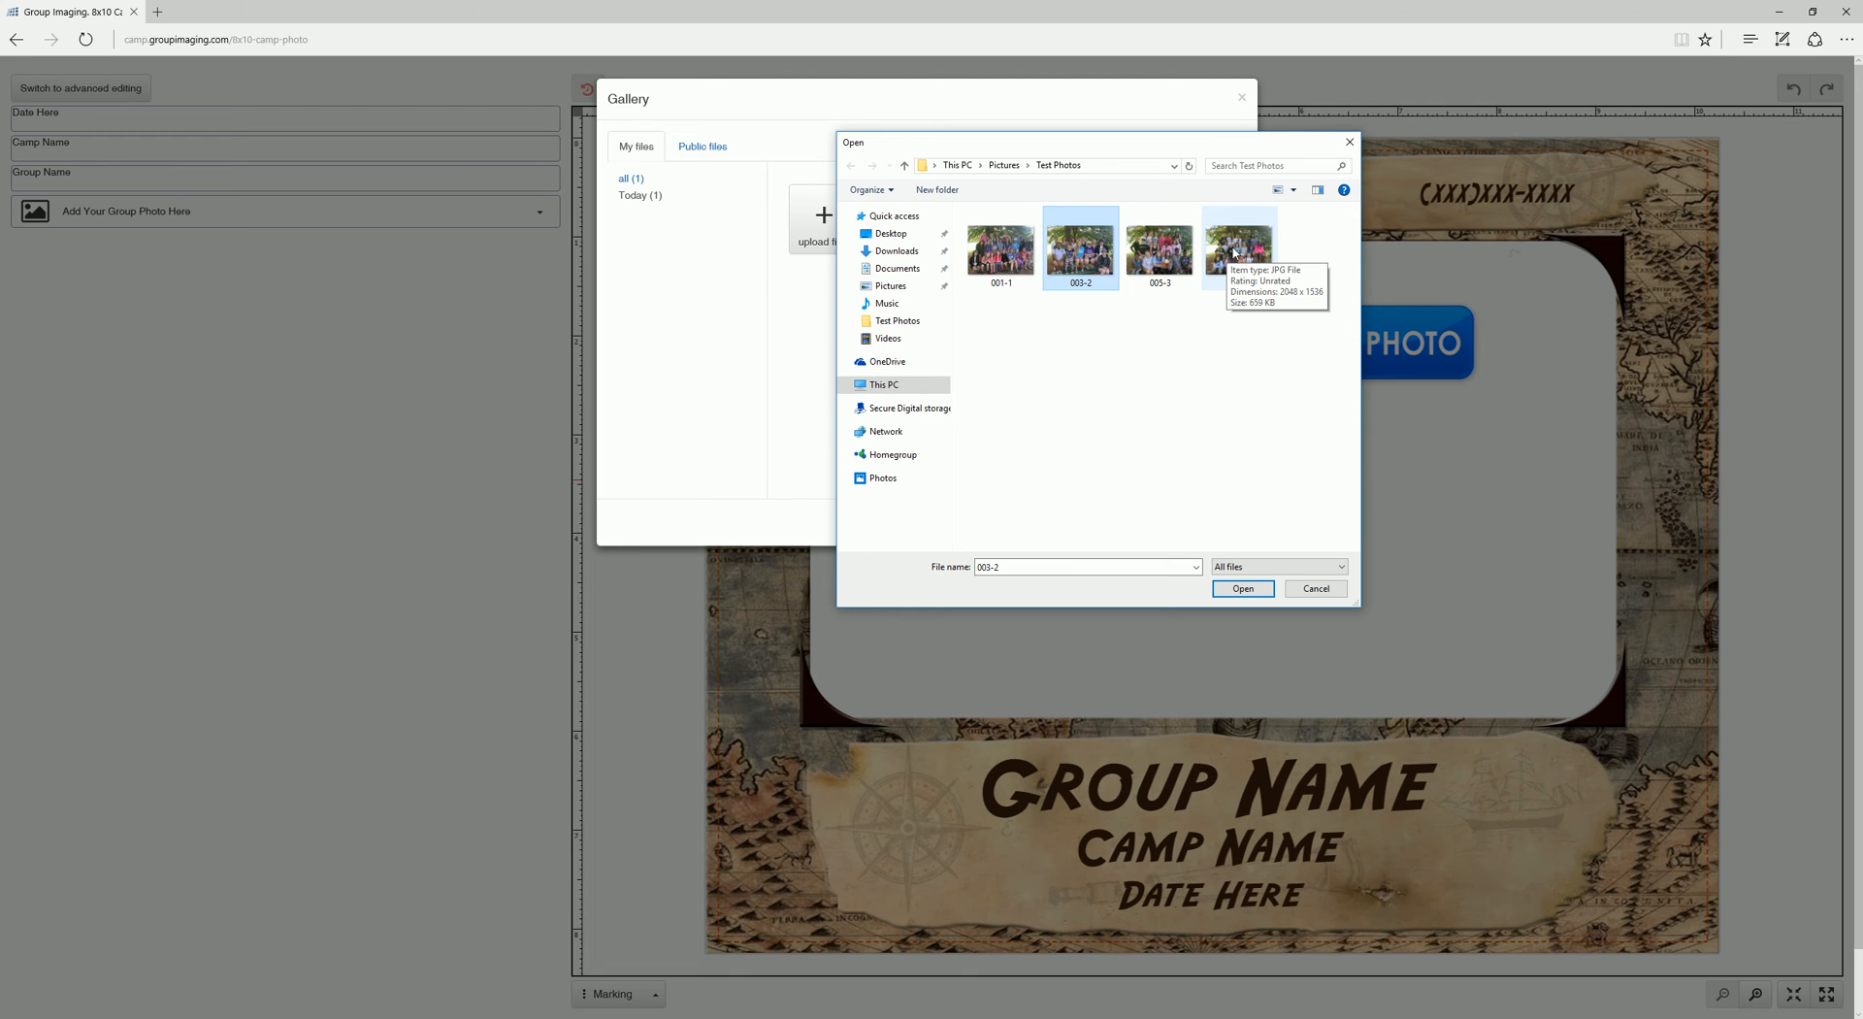
{"action": "left_click", "coordinate": [1234, 254], "text": "shift"}
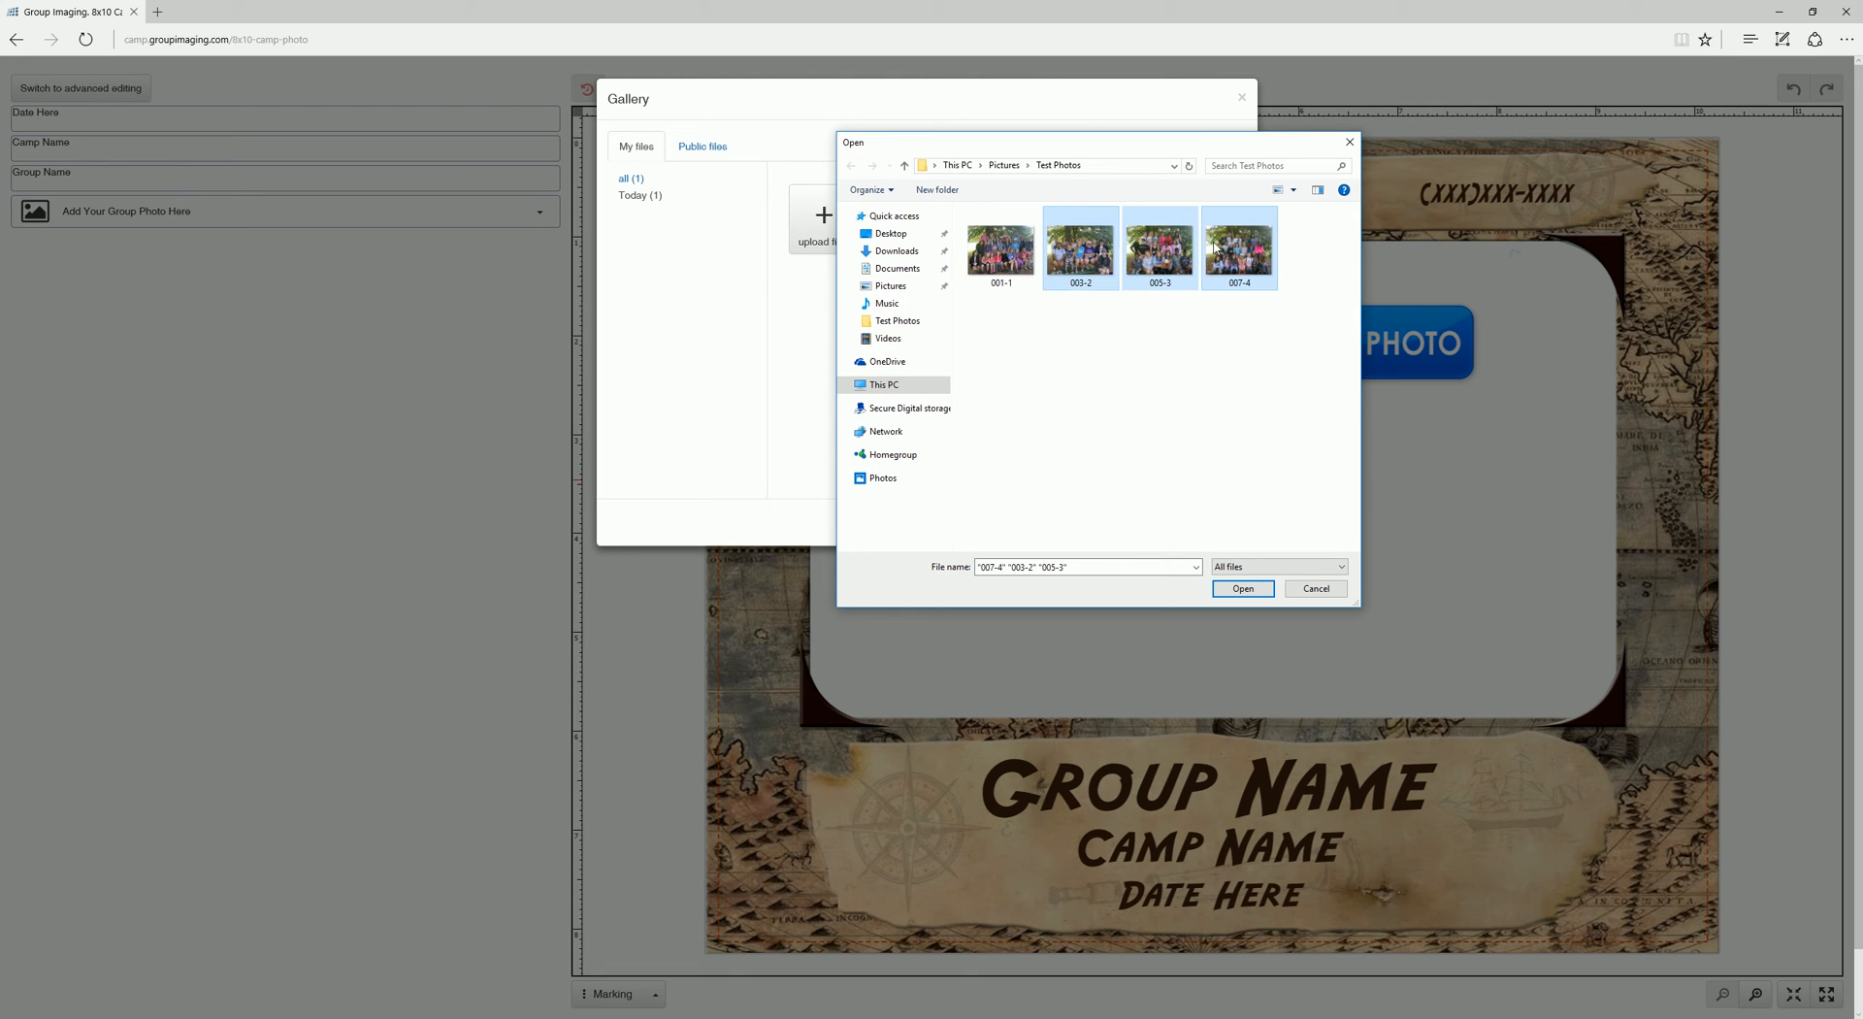
{"action": "left_click", "coordinate": [1164, 381]}
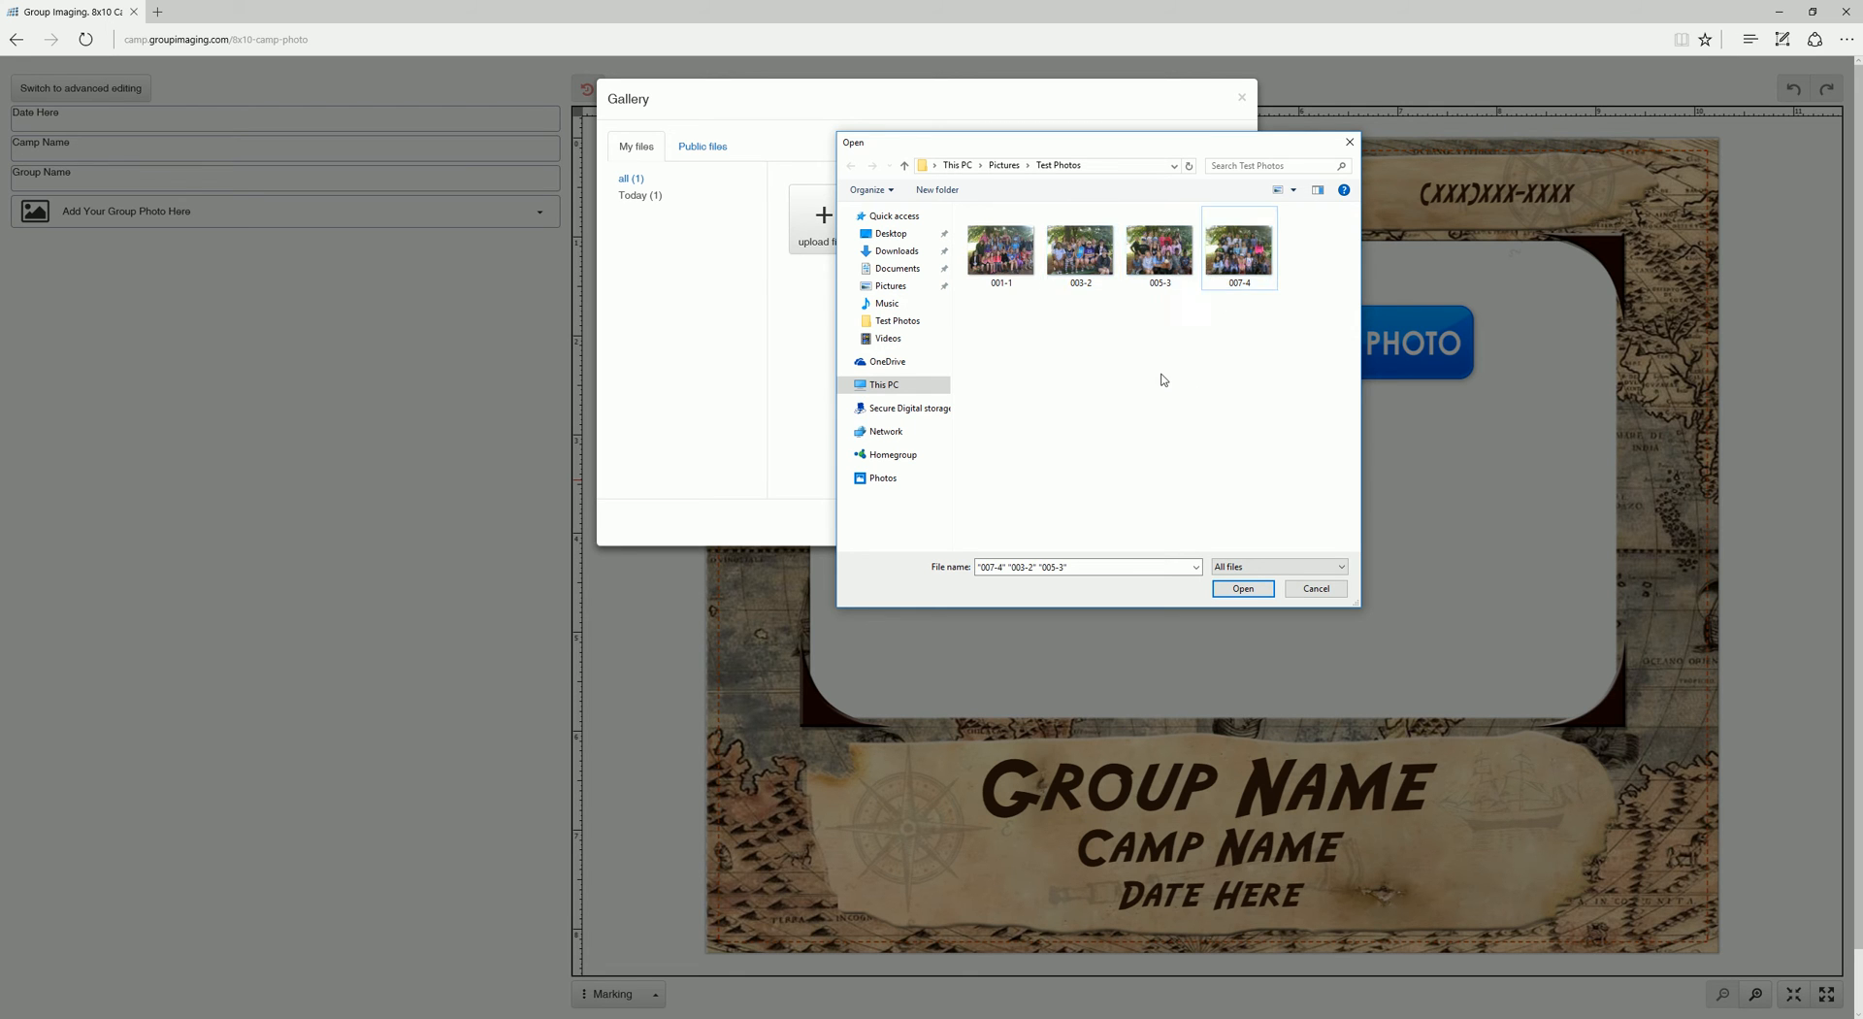
Upload photo 003-2 from the Test Photos folder and insert it into the template's photo frame
{"action": "left_click", "coordinate": [1077, 269]}
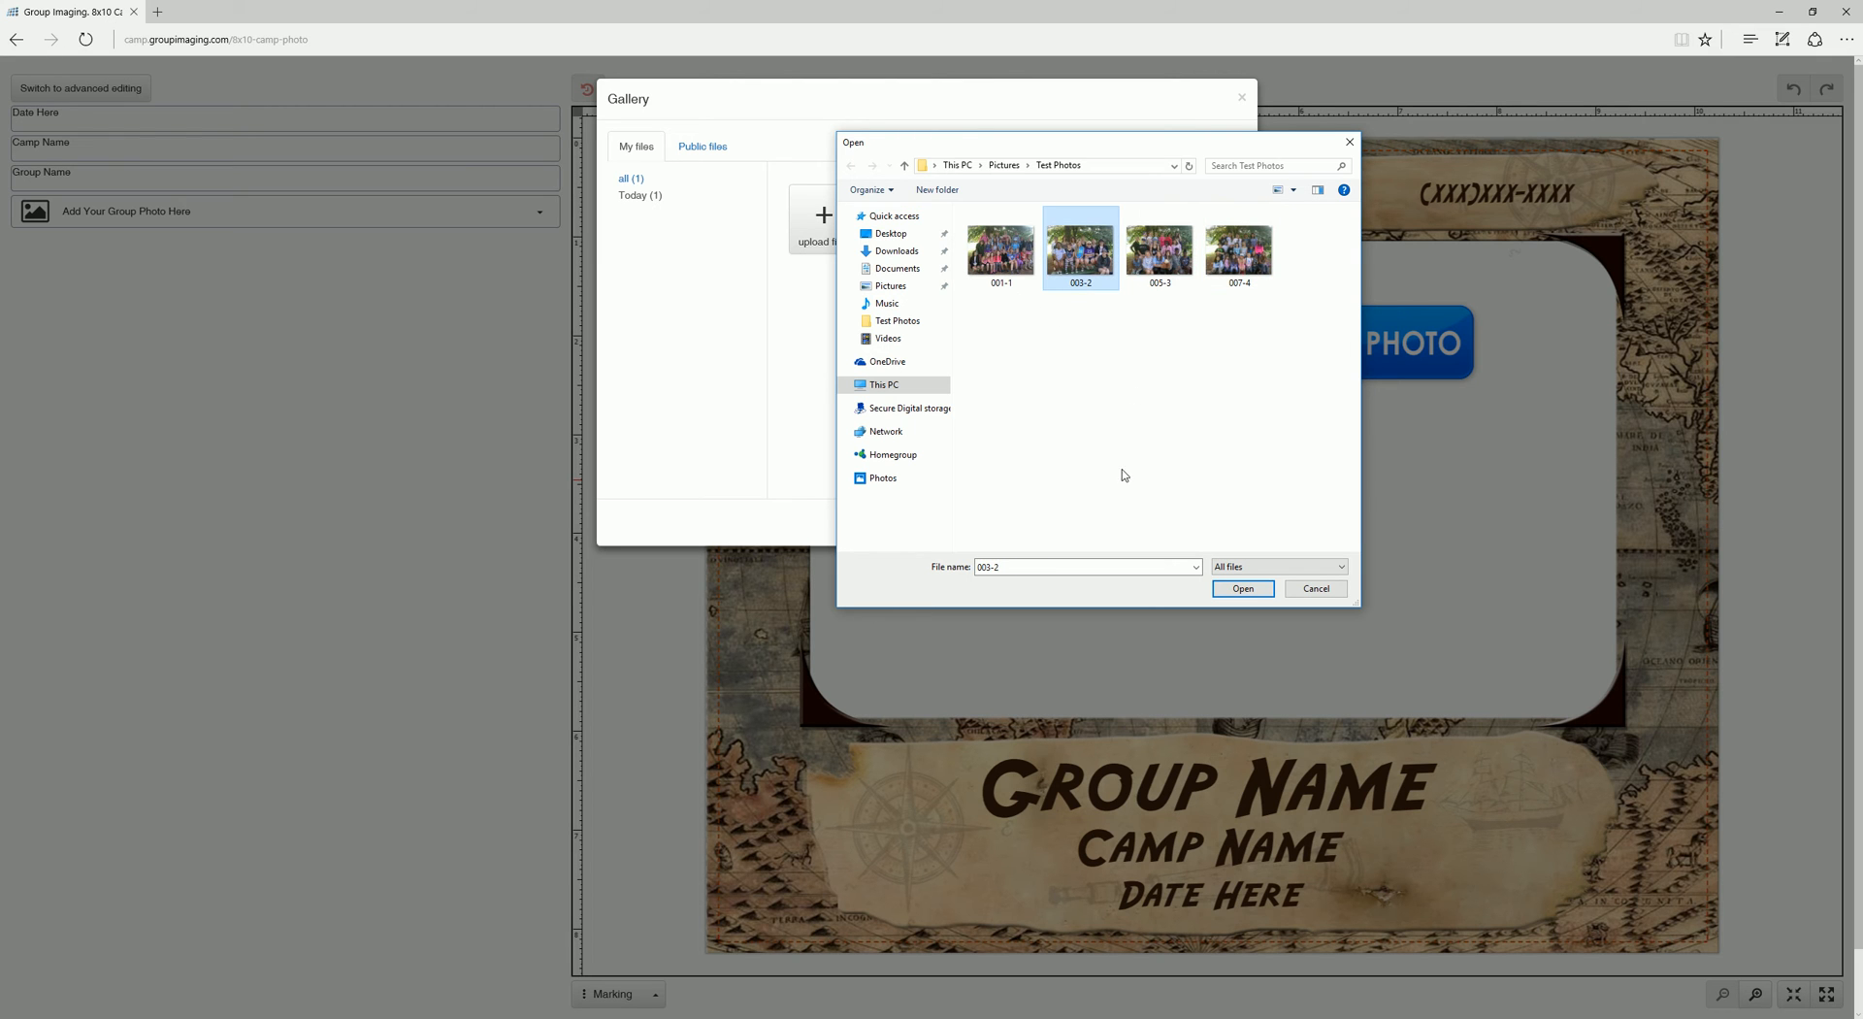
{"action": "left_click", "coordinate": [1240, 589]}
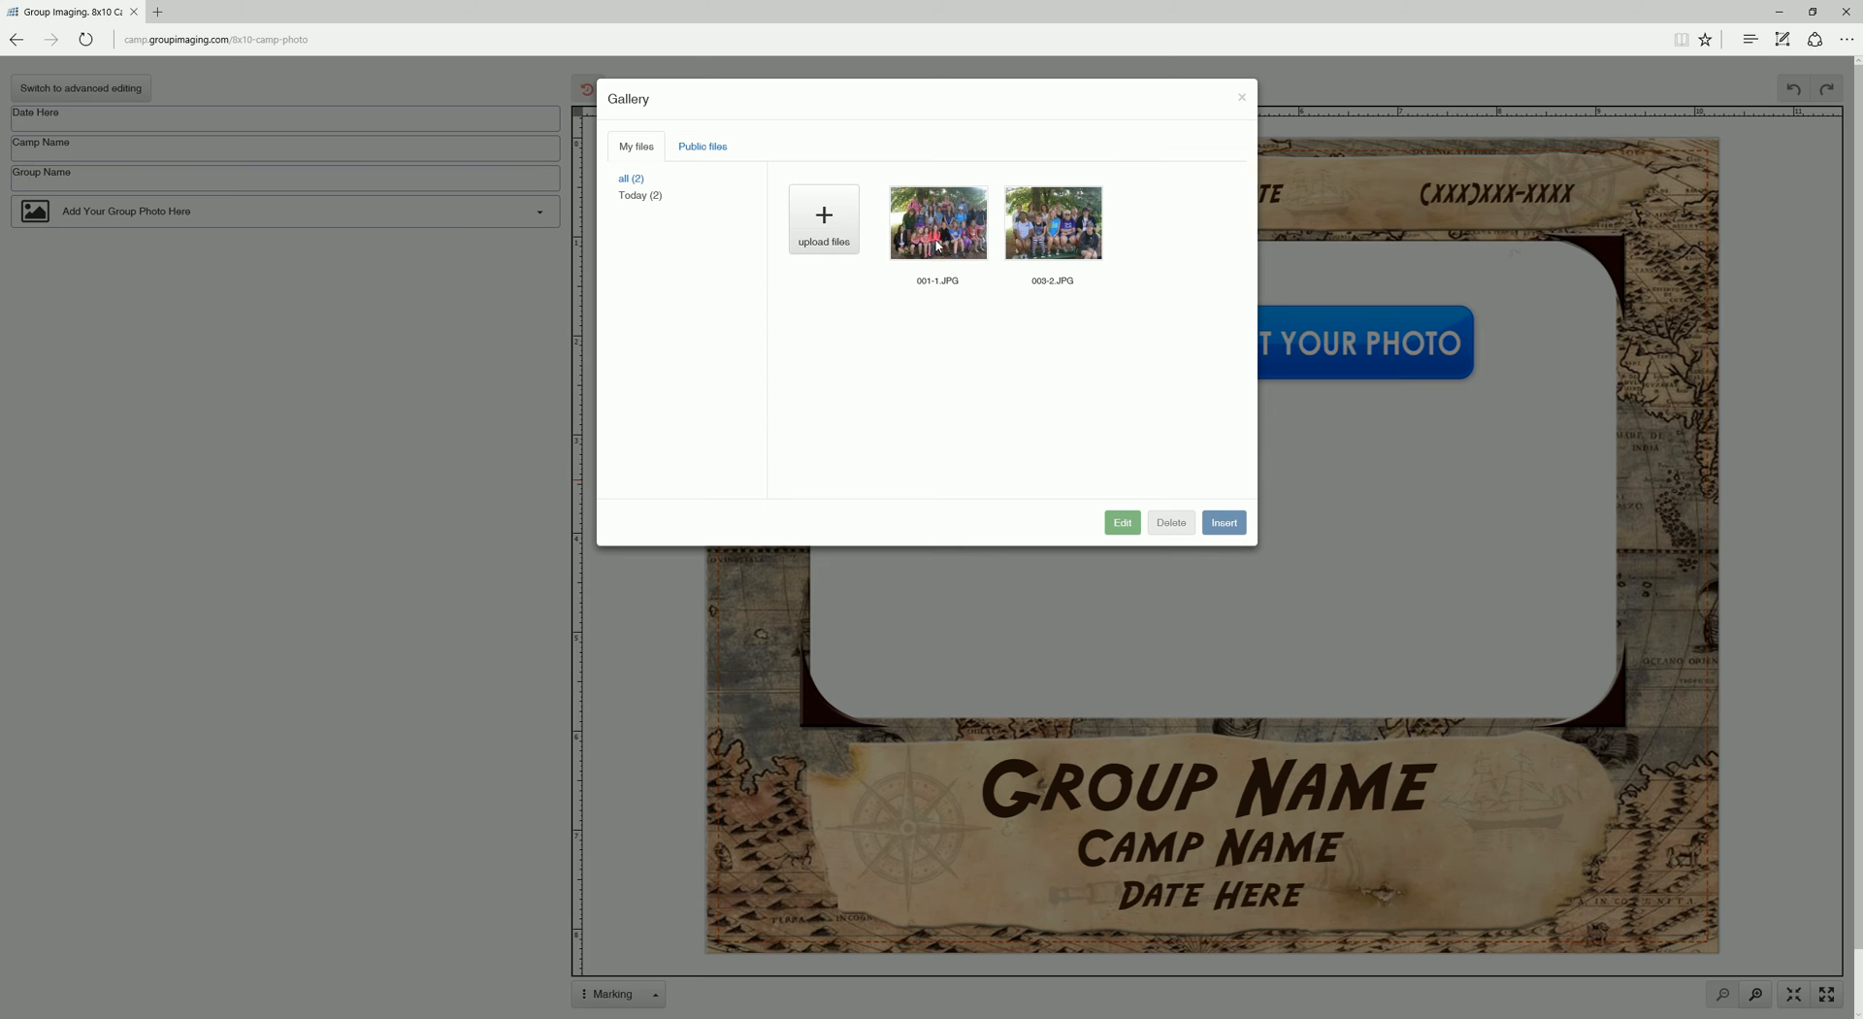
{"action": "left_click", "coordinate": [1057, 219]}
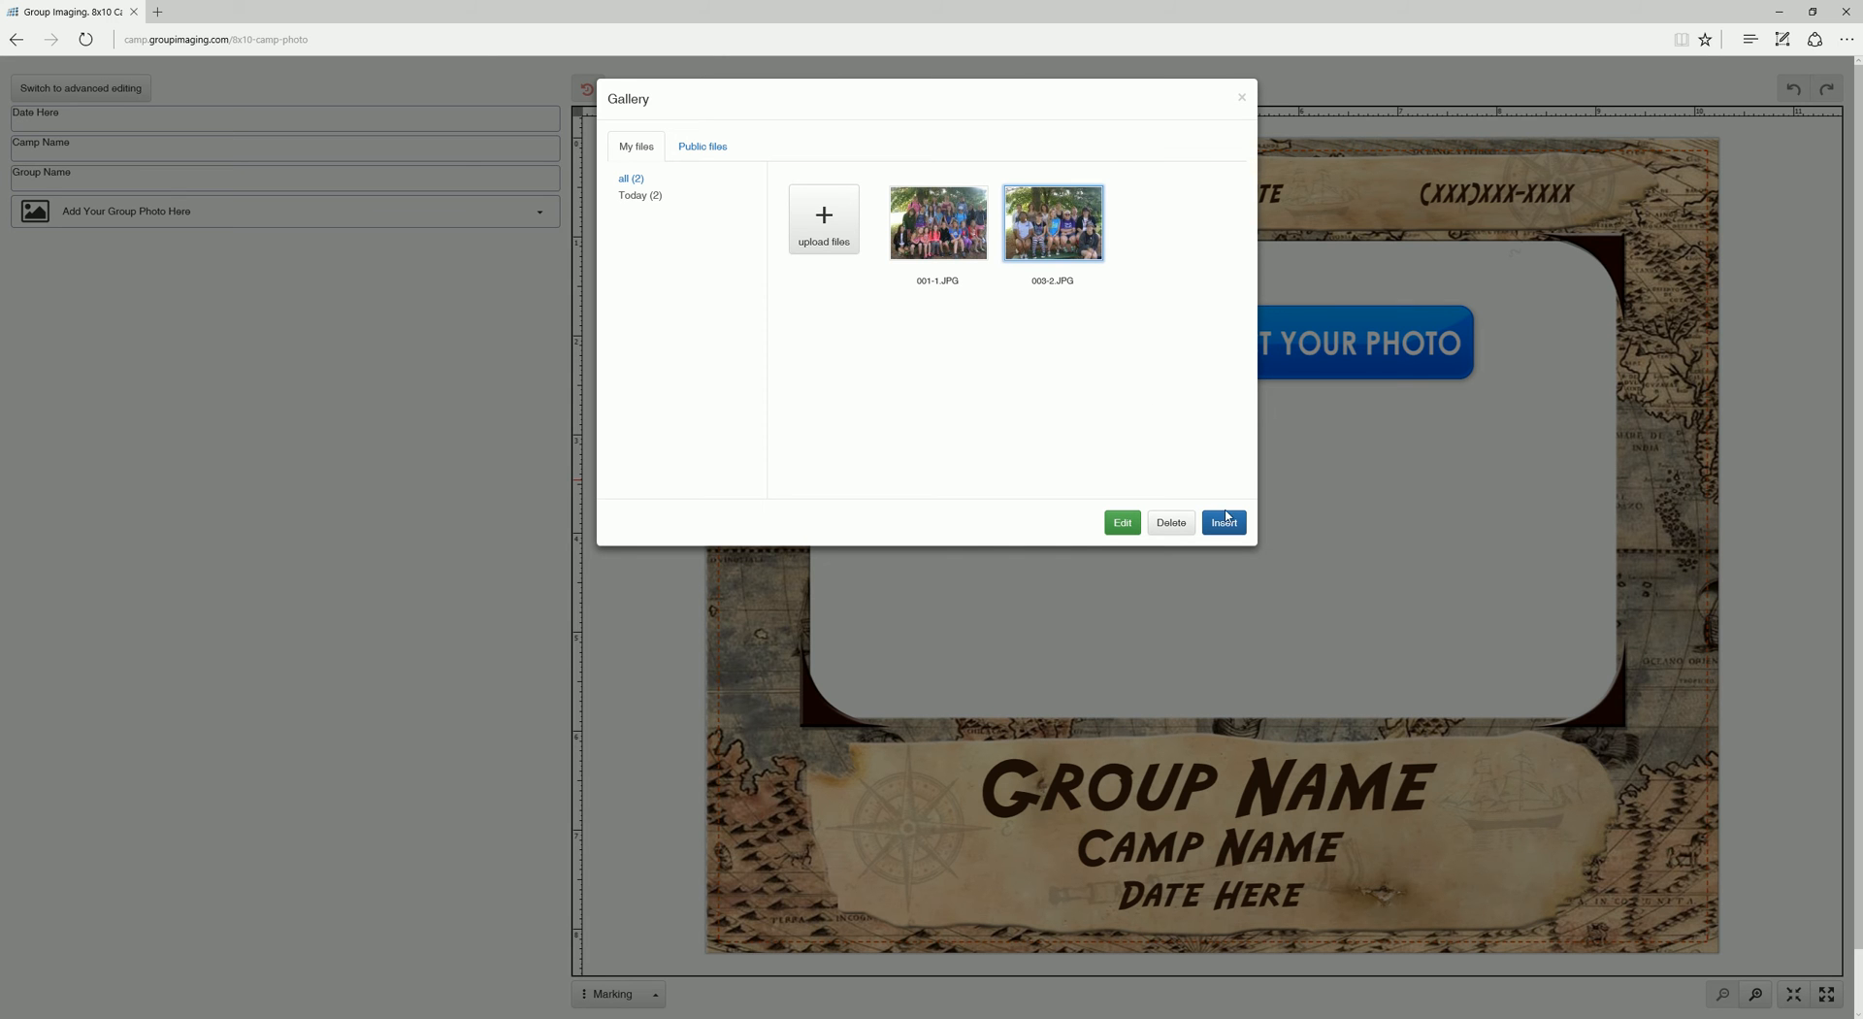
{"action": "left_click", "coordinate": [1225, 524]}
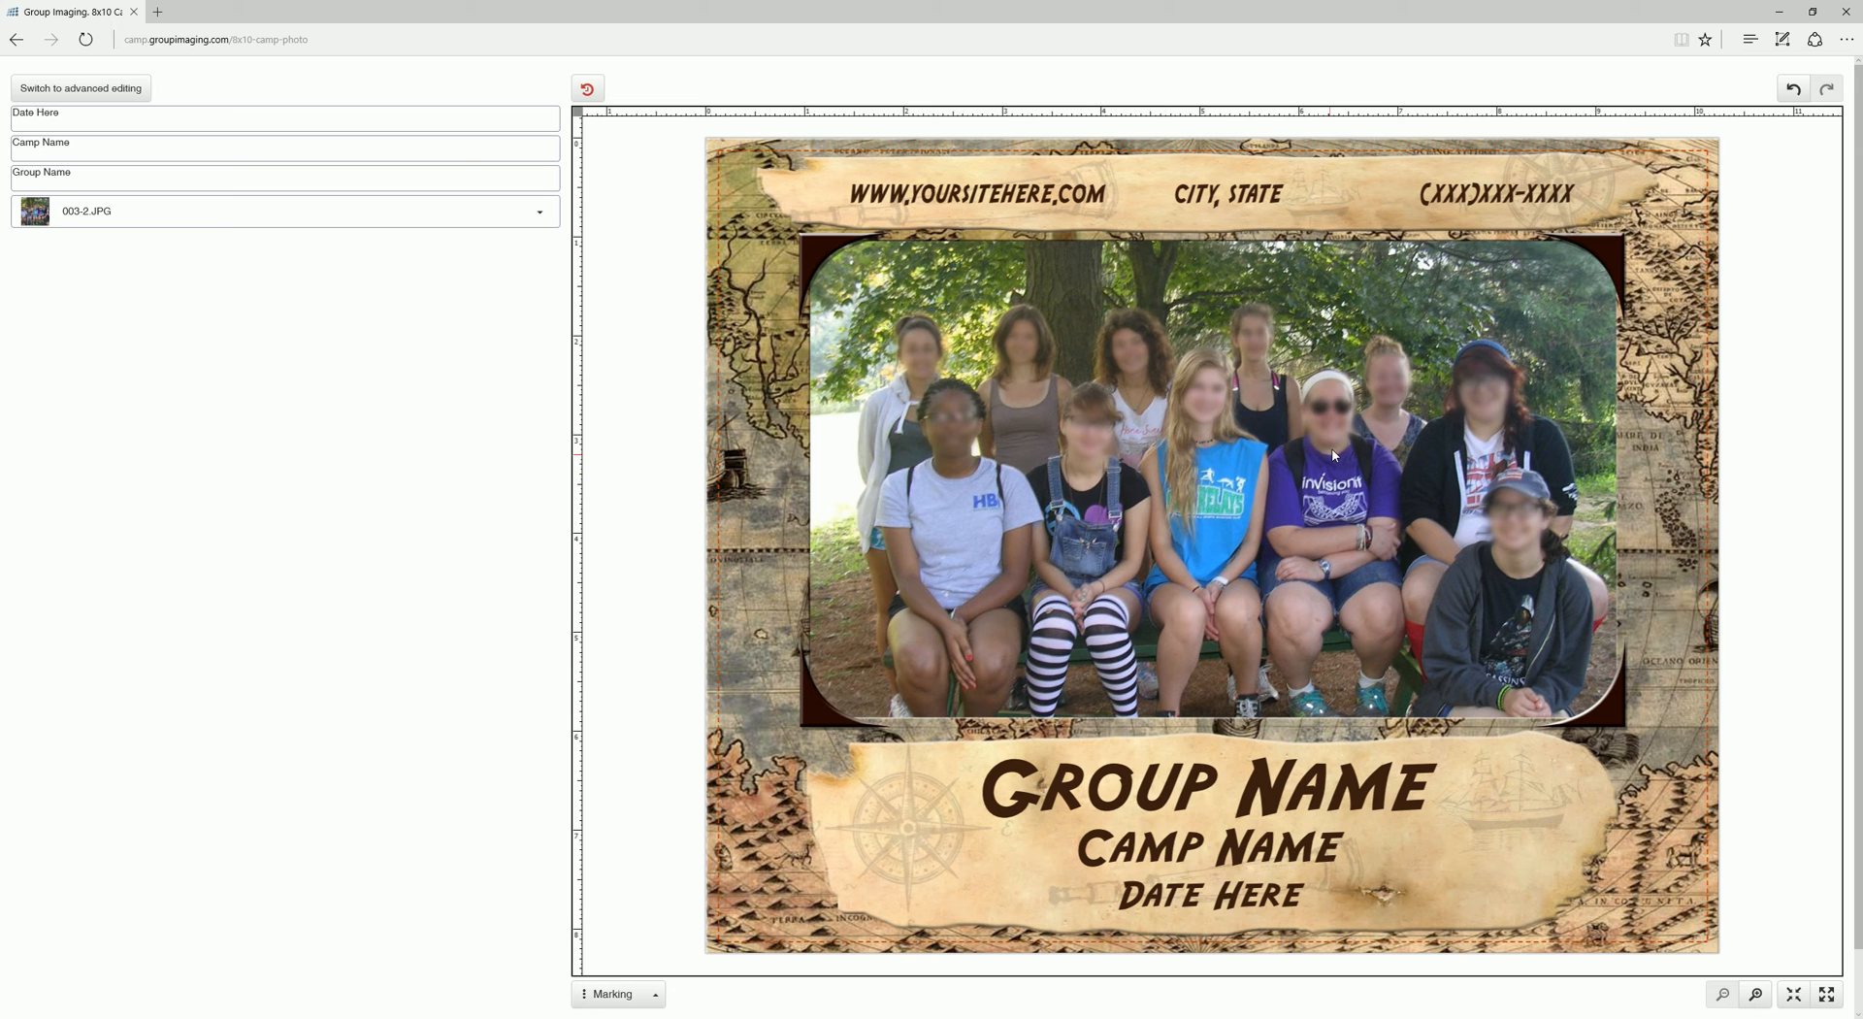
Shift the group photo slightly left inside its frame and enlarge it from the upper-right corner until it fills the frame
{"action": "mouse_move", "coordinate": [1329, 447]}
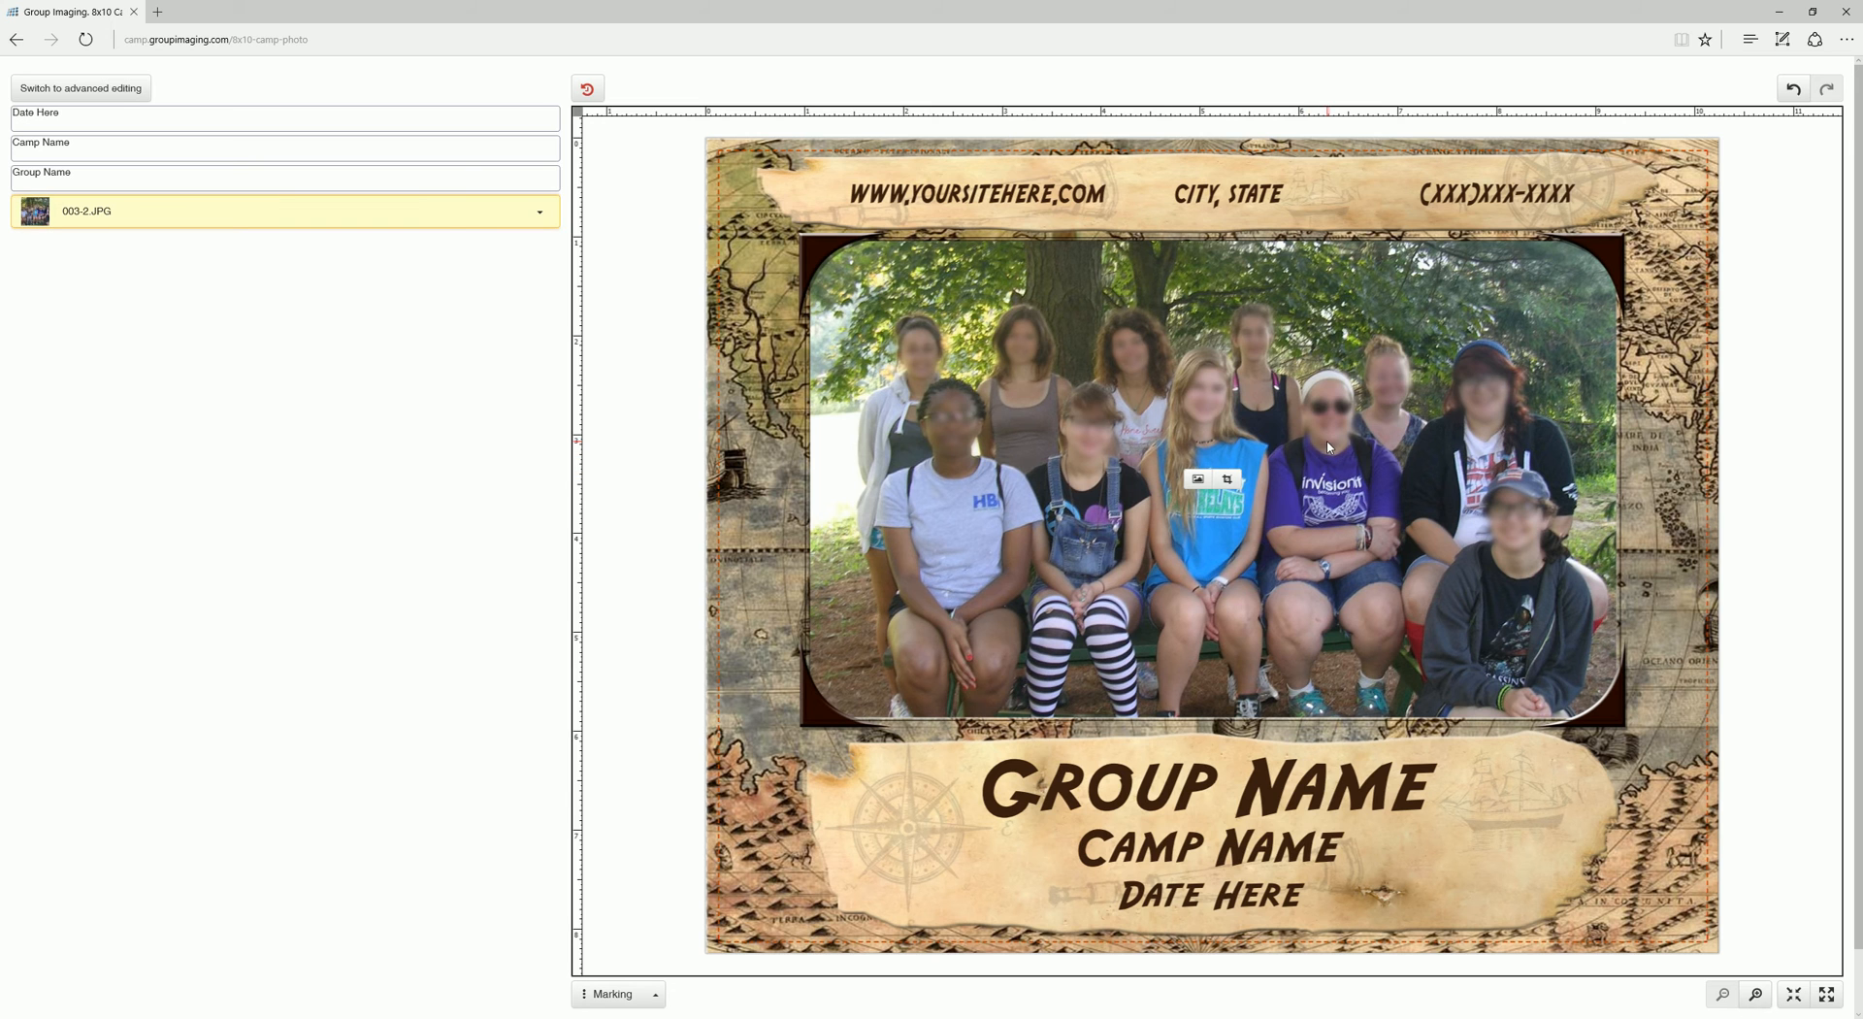
{"action": "left_click", "coordinate": [1229, 480]}
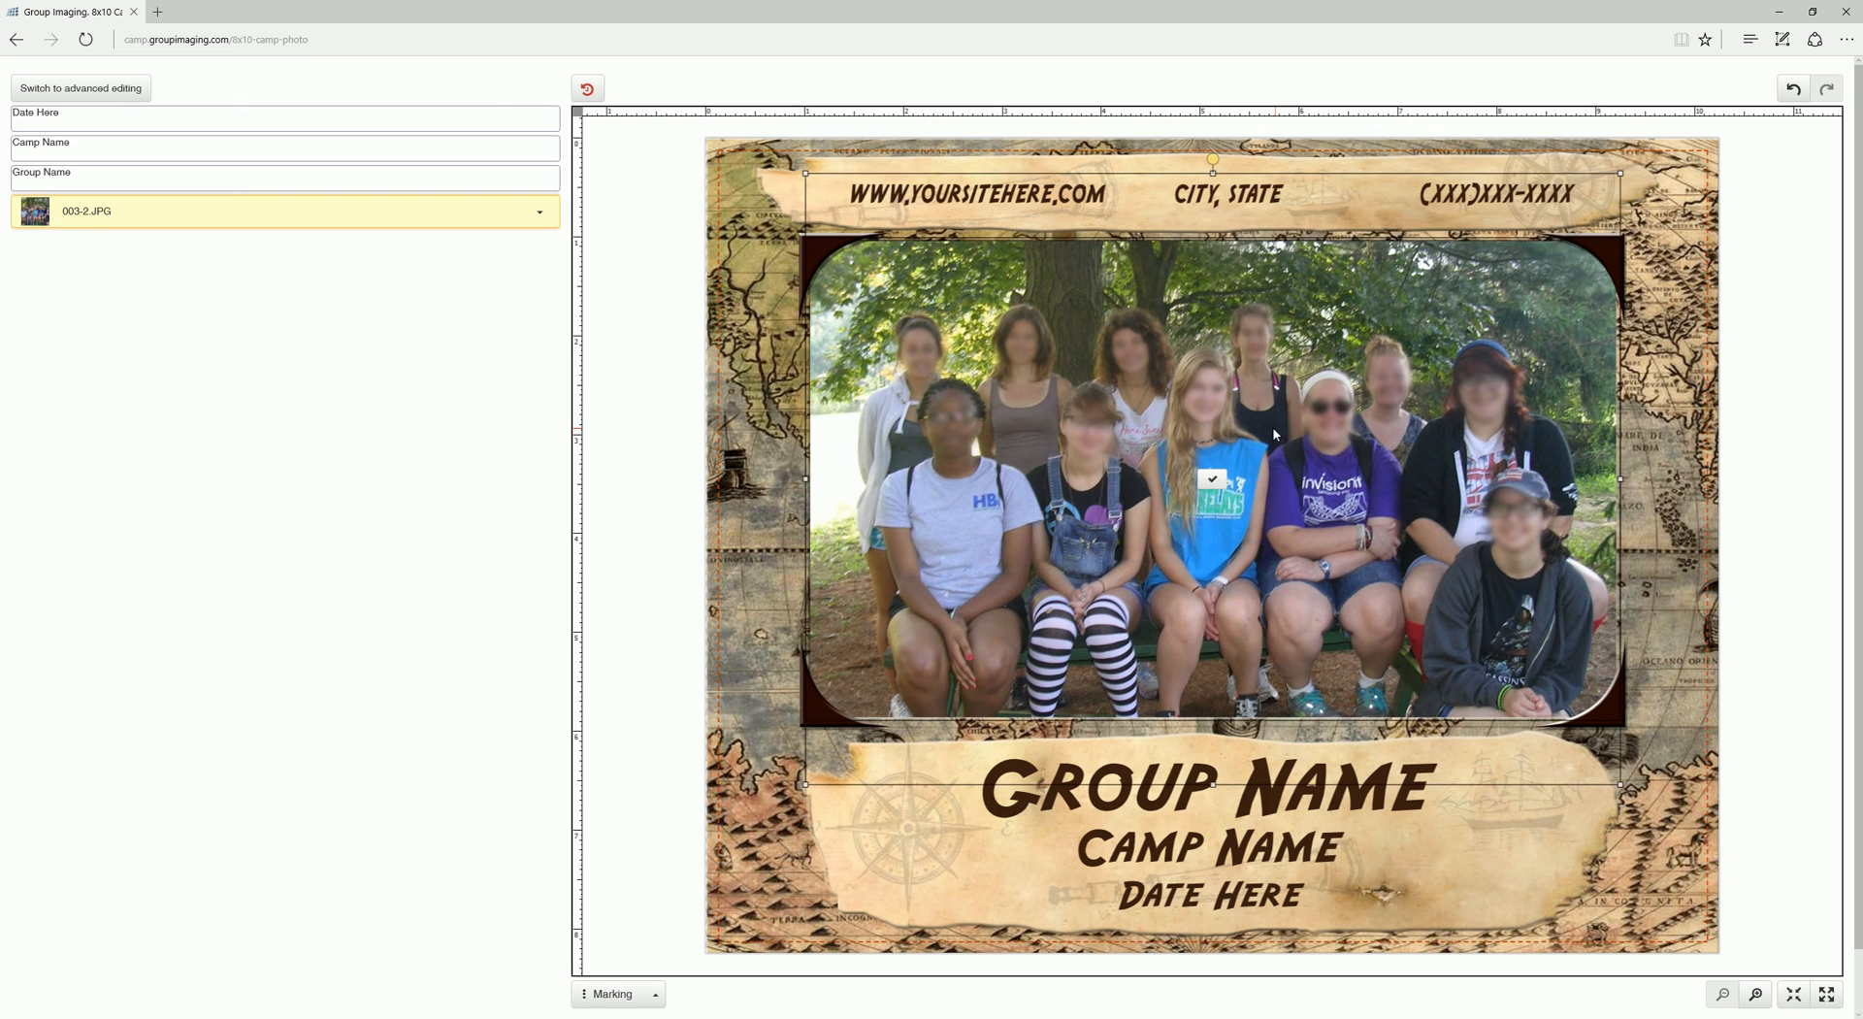
{"action": "left_click_drag", "start_coordinate": [1274, 434], "coordinate": [1247, 435]}
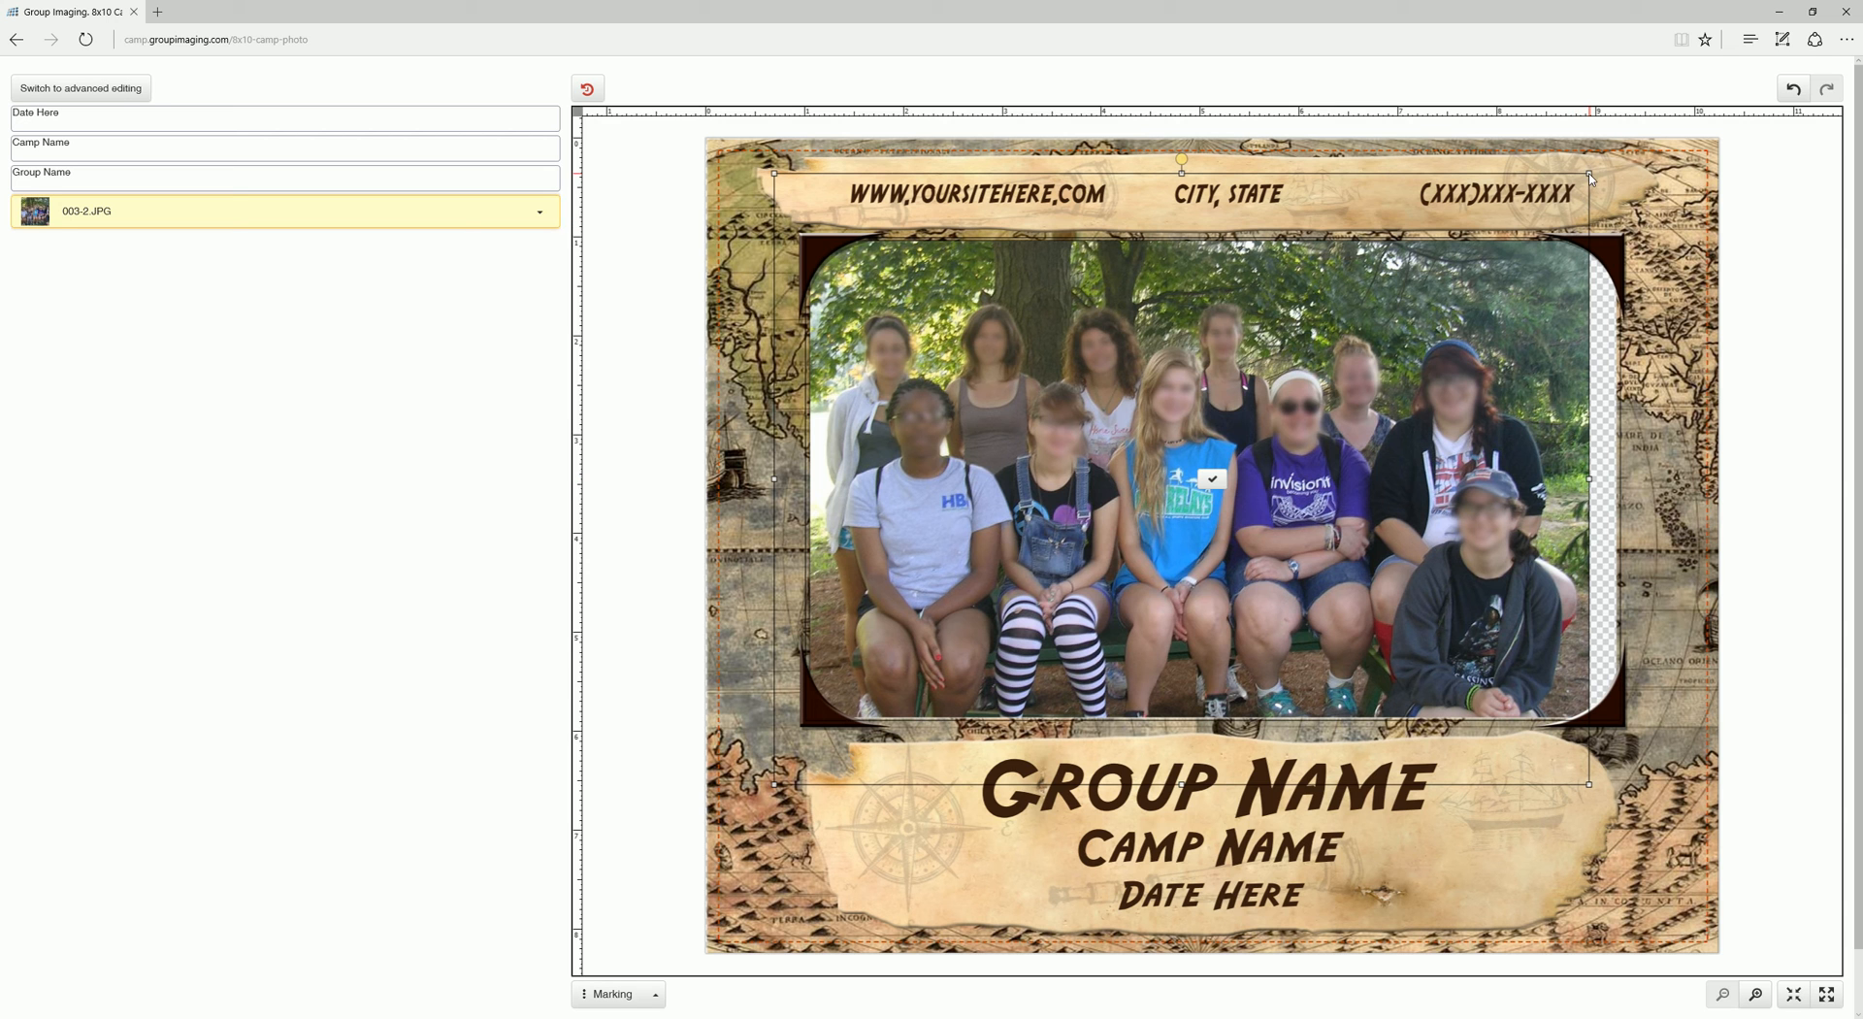
{"action": "left_click_drag", "start_coordinate": [1592, 177], "coordinate": [1642, 147]}
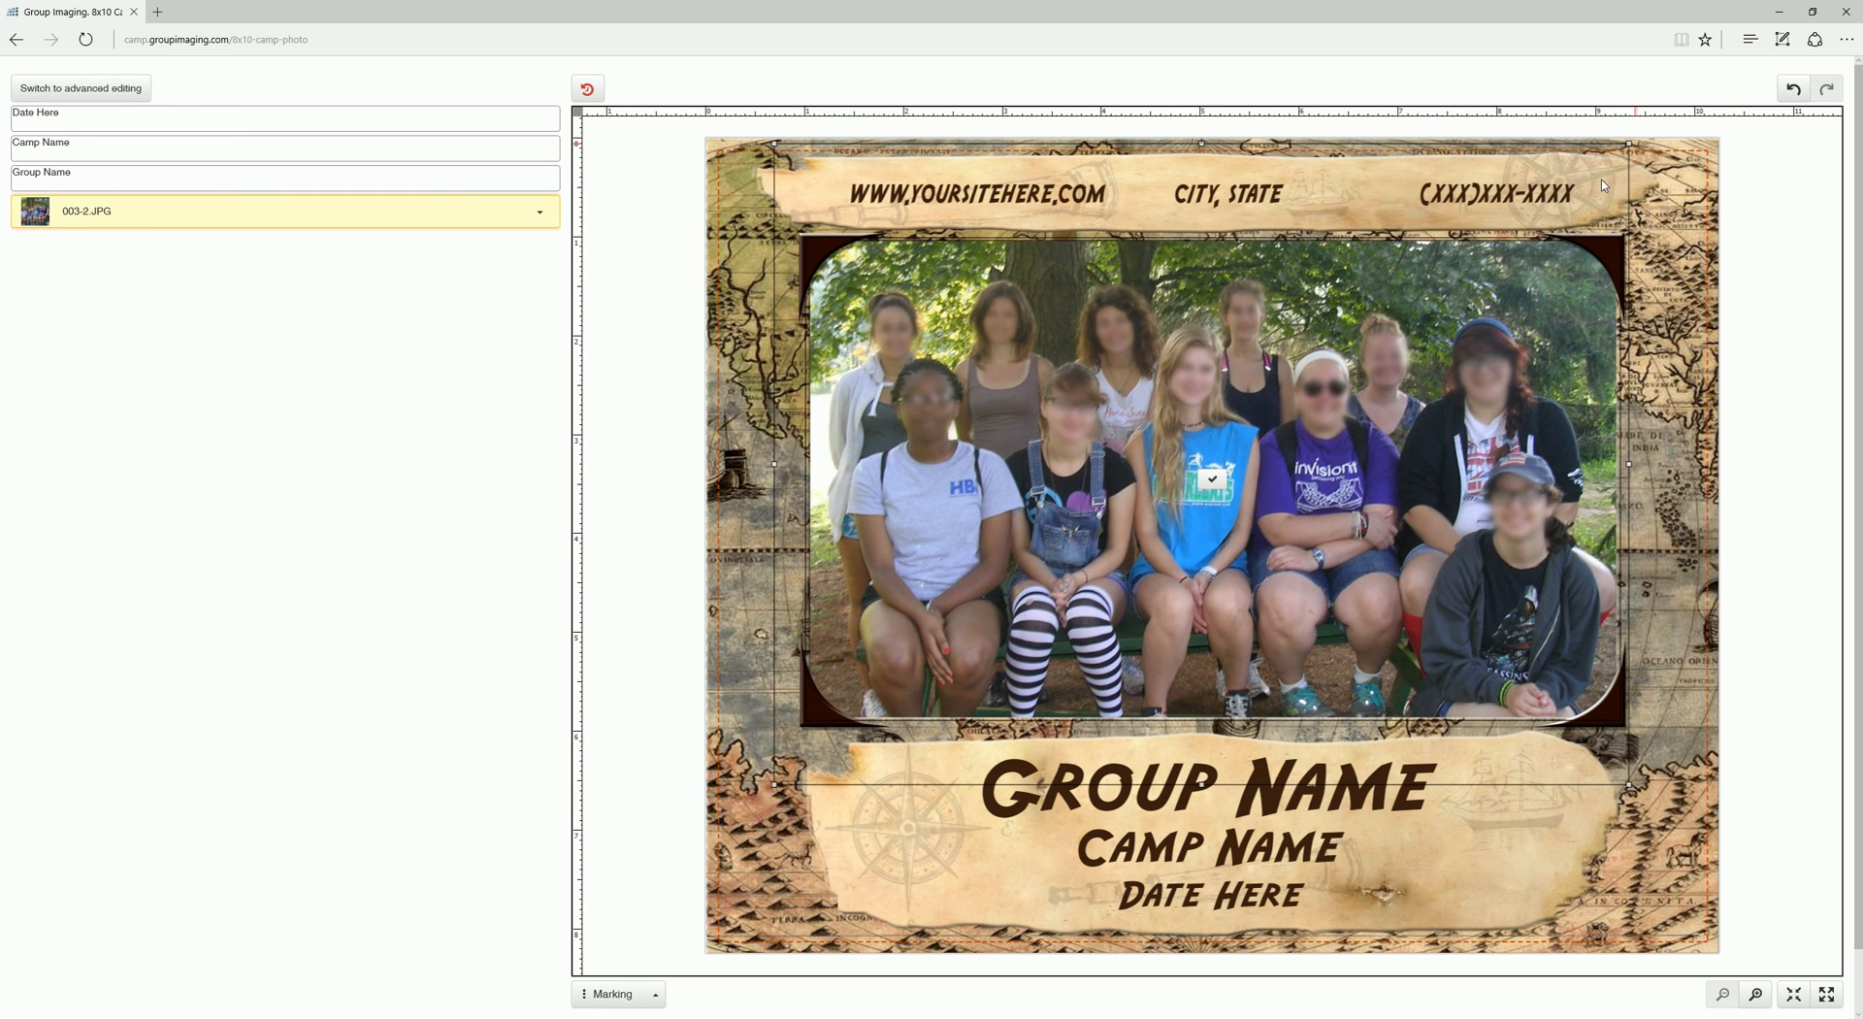
{"action": "left_click", "coordinate": [1212, 480]}
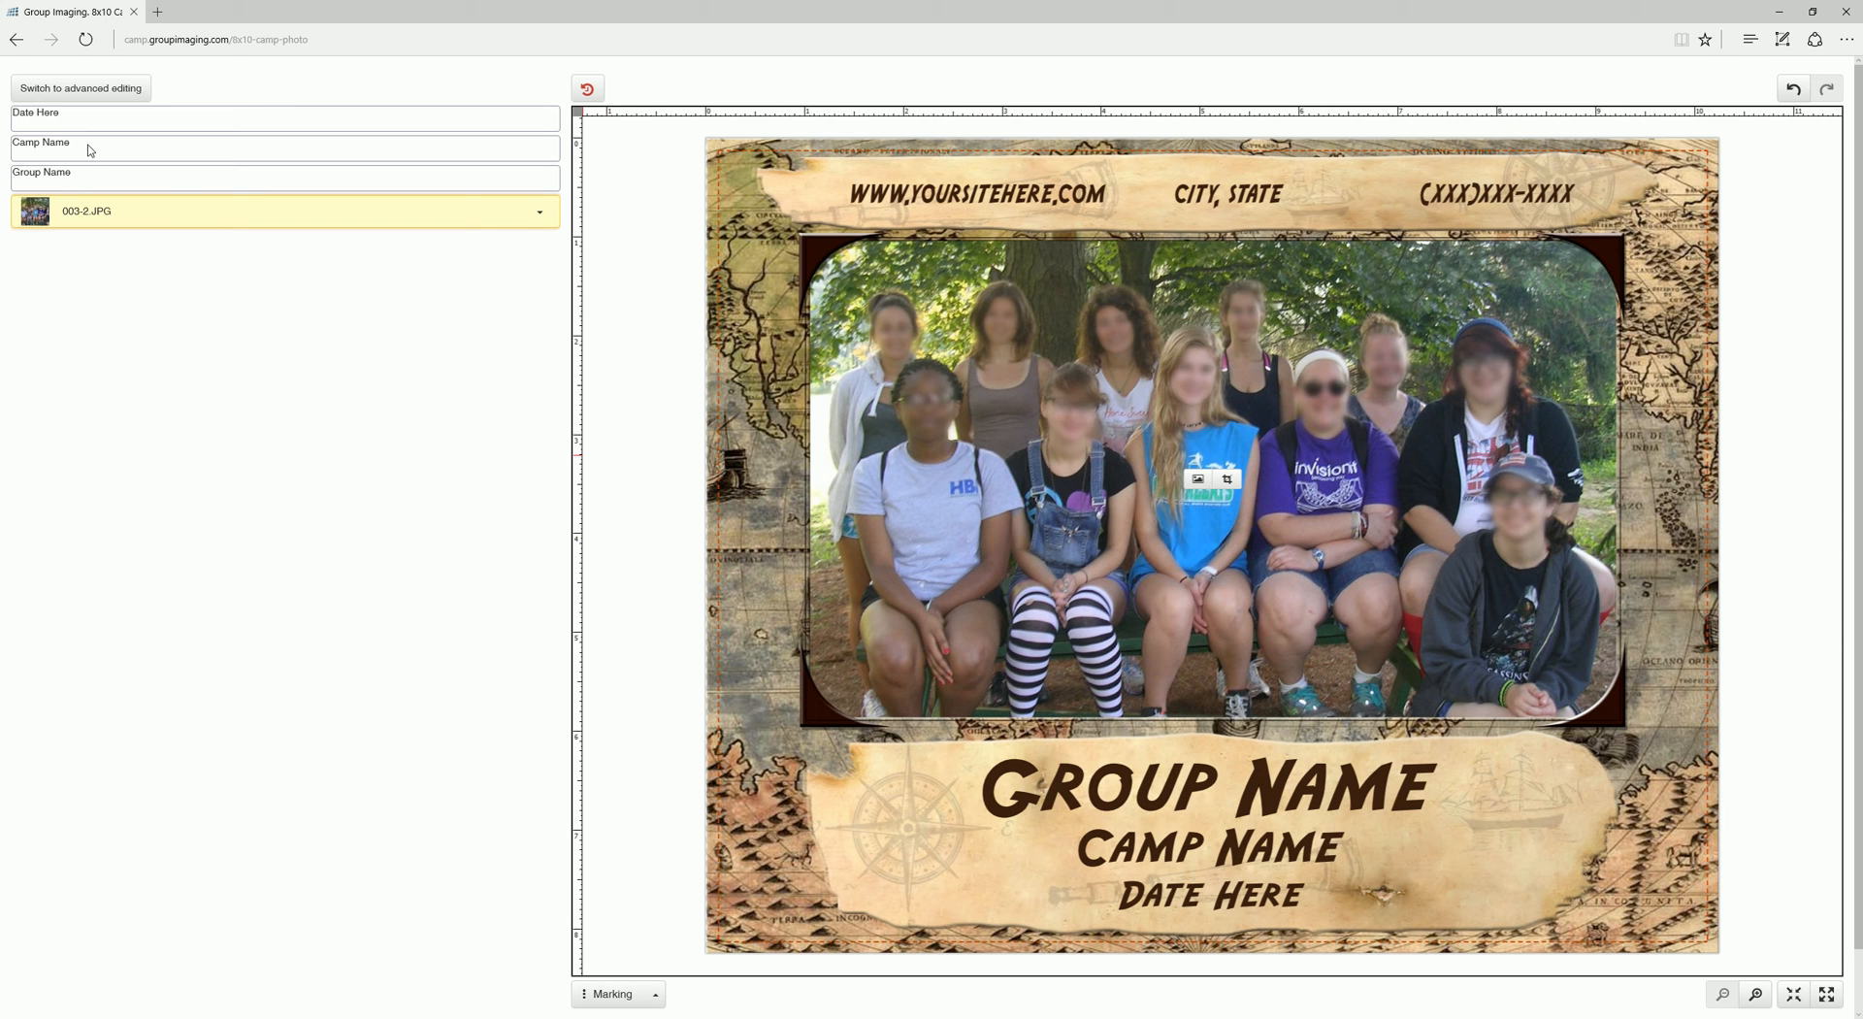
Replace the template's group name text with "Group Test"
{"action": "left_click", "coordinate": [73, 180]}
{"action": "type", "text": "G"}
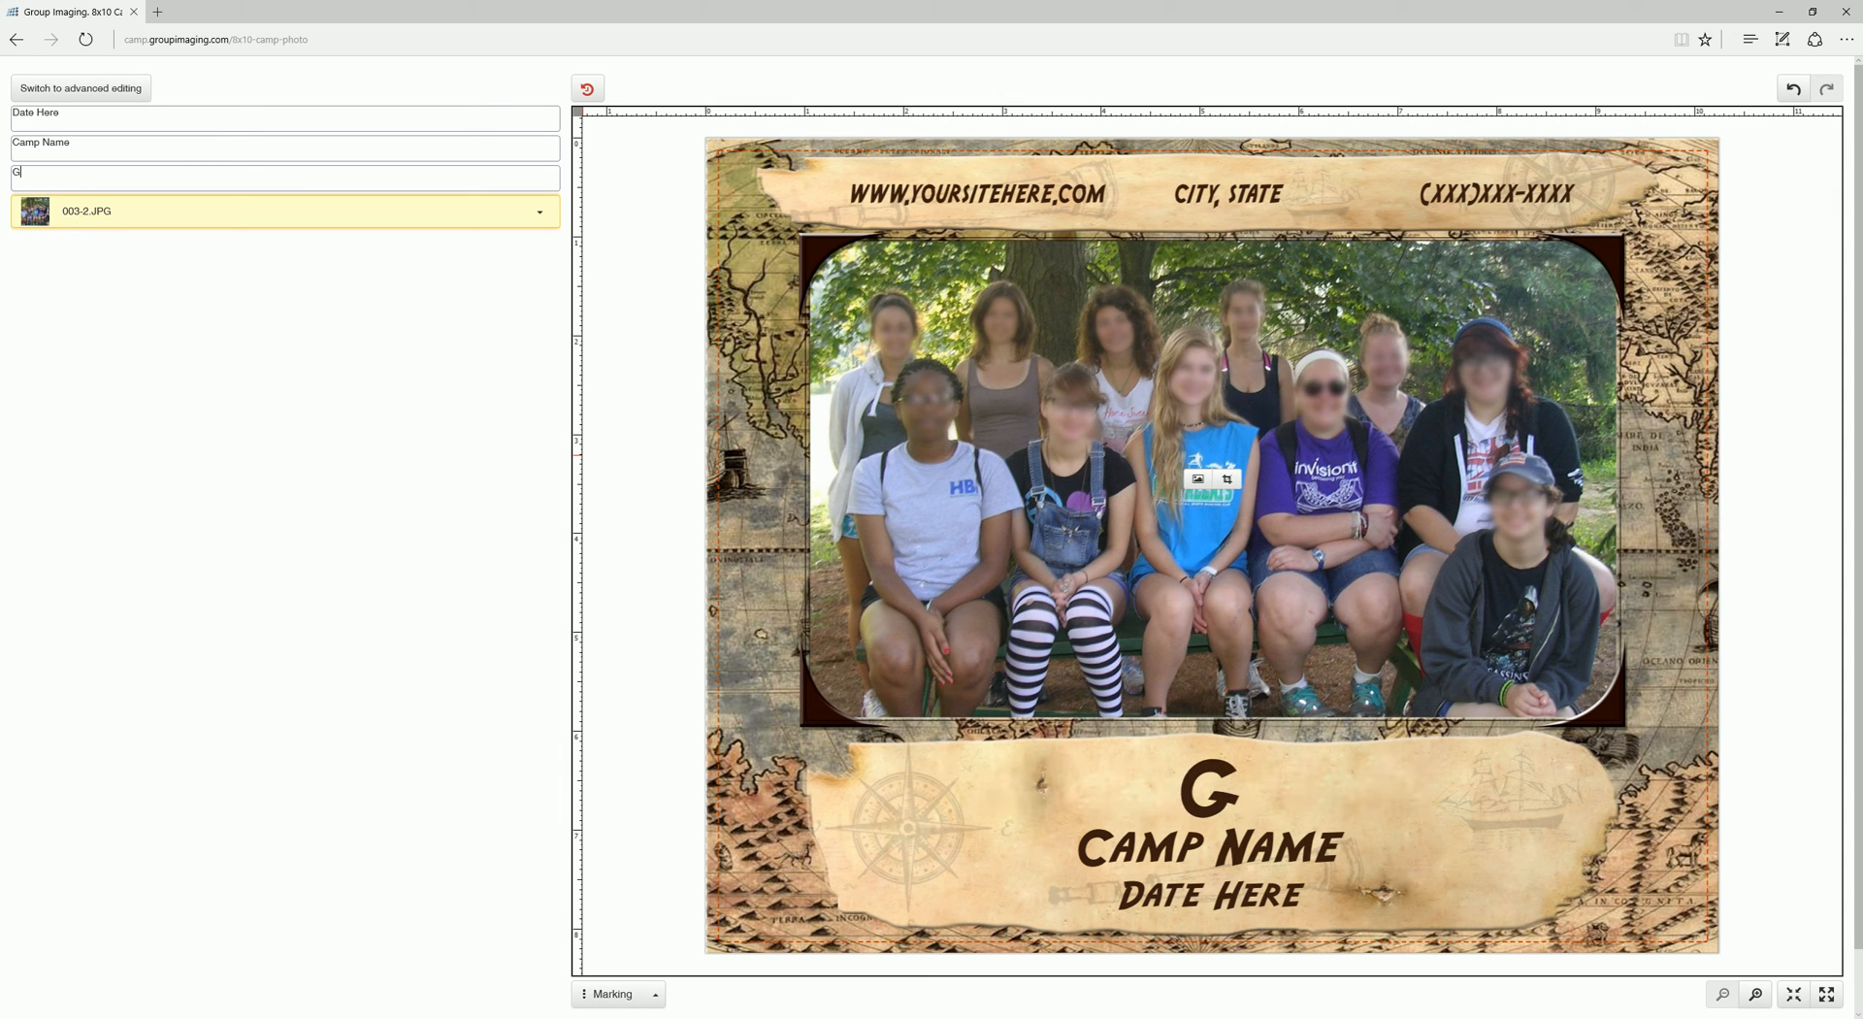
{"action": "type", "text": "roup "}
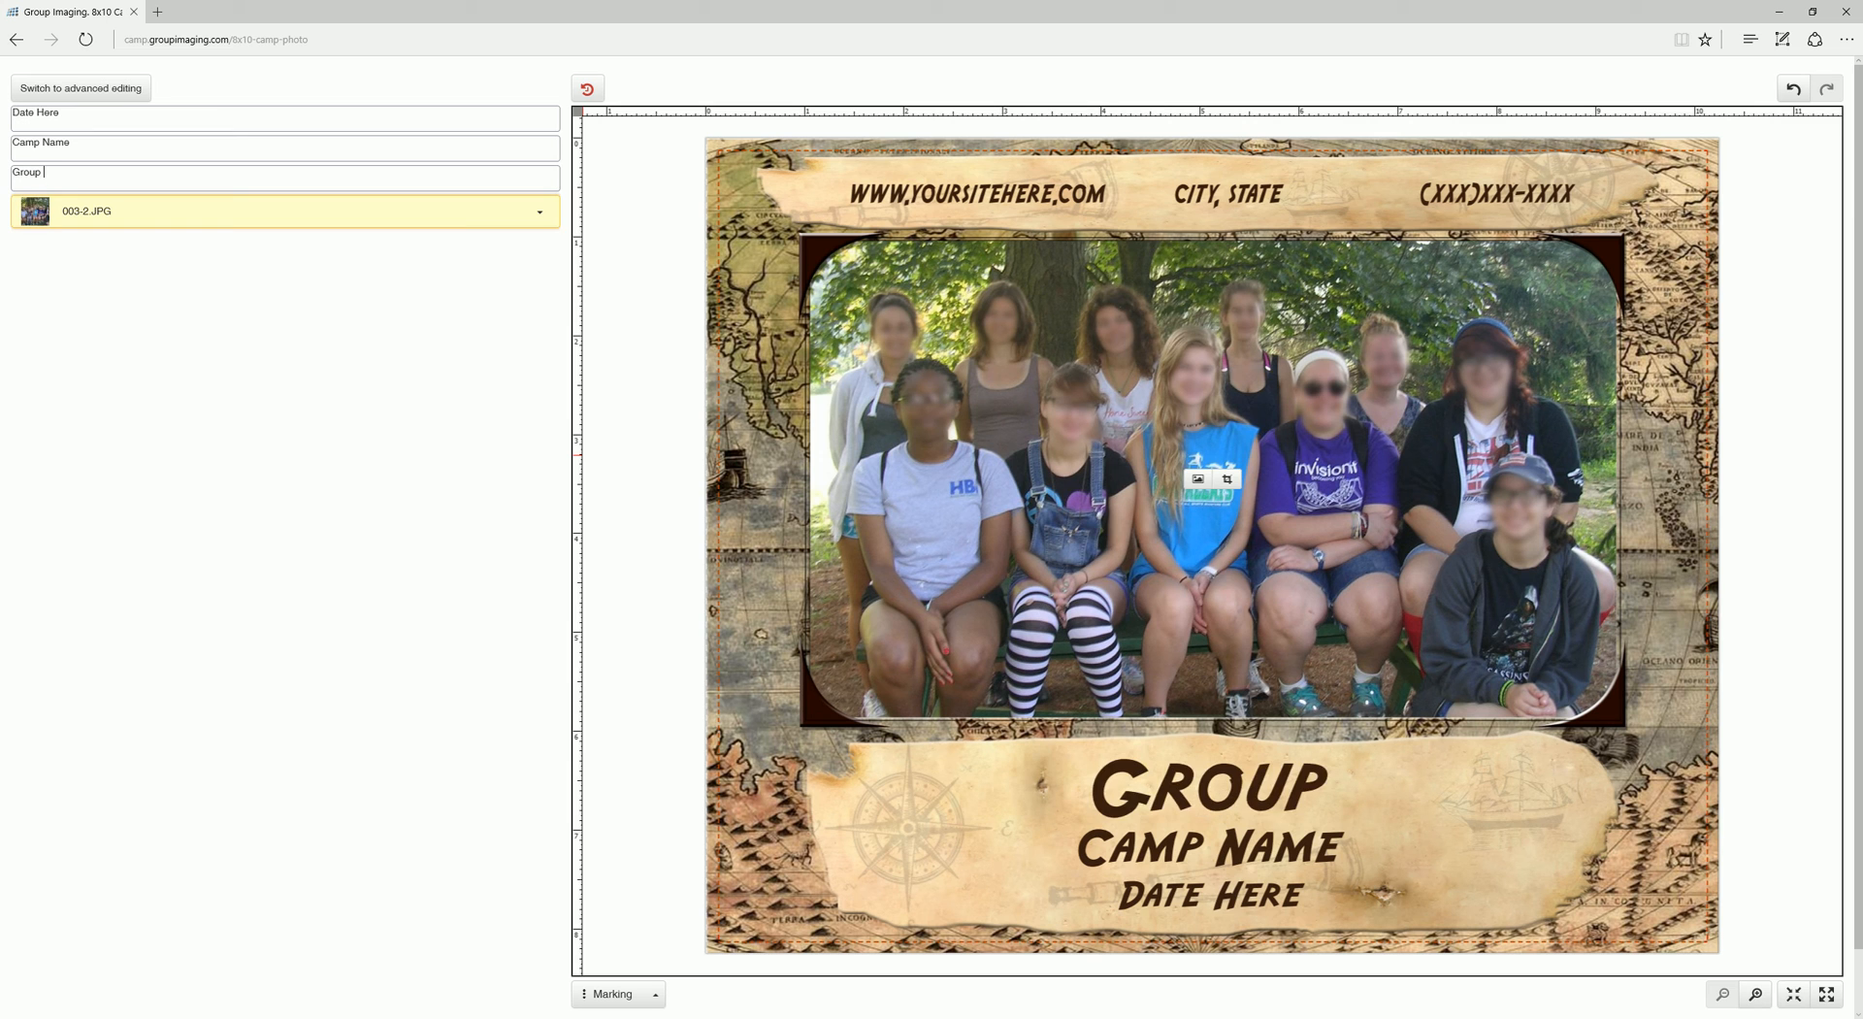
{"action": "type", "text": "Tre"}
{"action": "key", "text": "BackSpace"}
{"action": "key", "text": "BackSpace"}
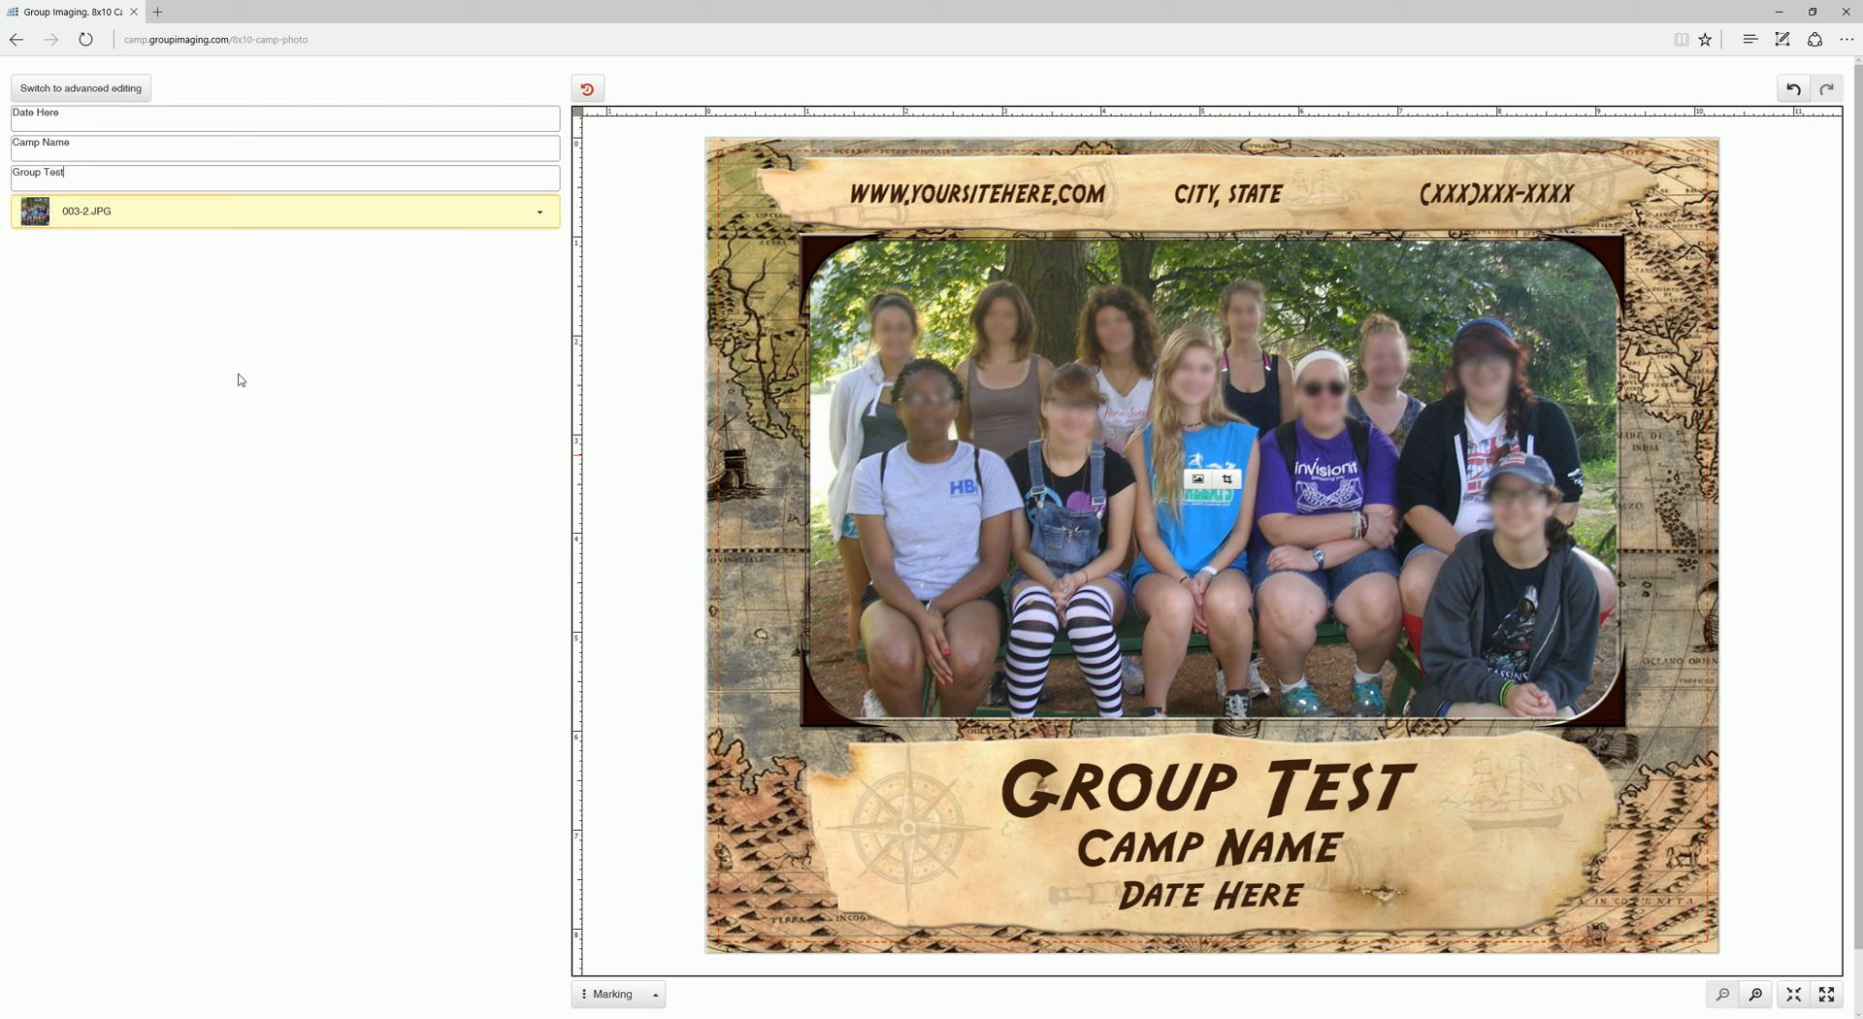
Replace the camp name text directly on the template with "Camp Test"
{"action": "left_click", "coordinate": [1167, 852]}
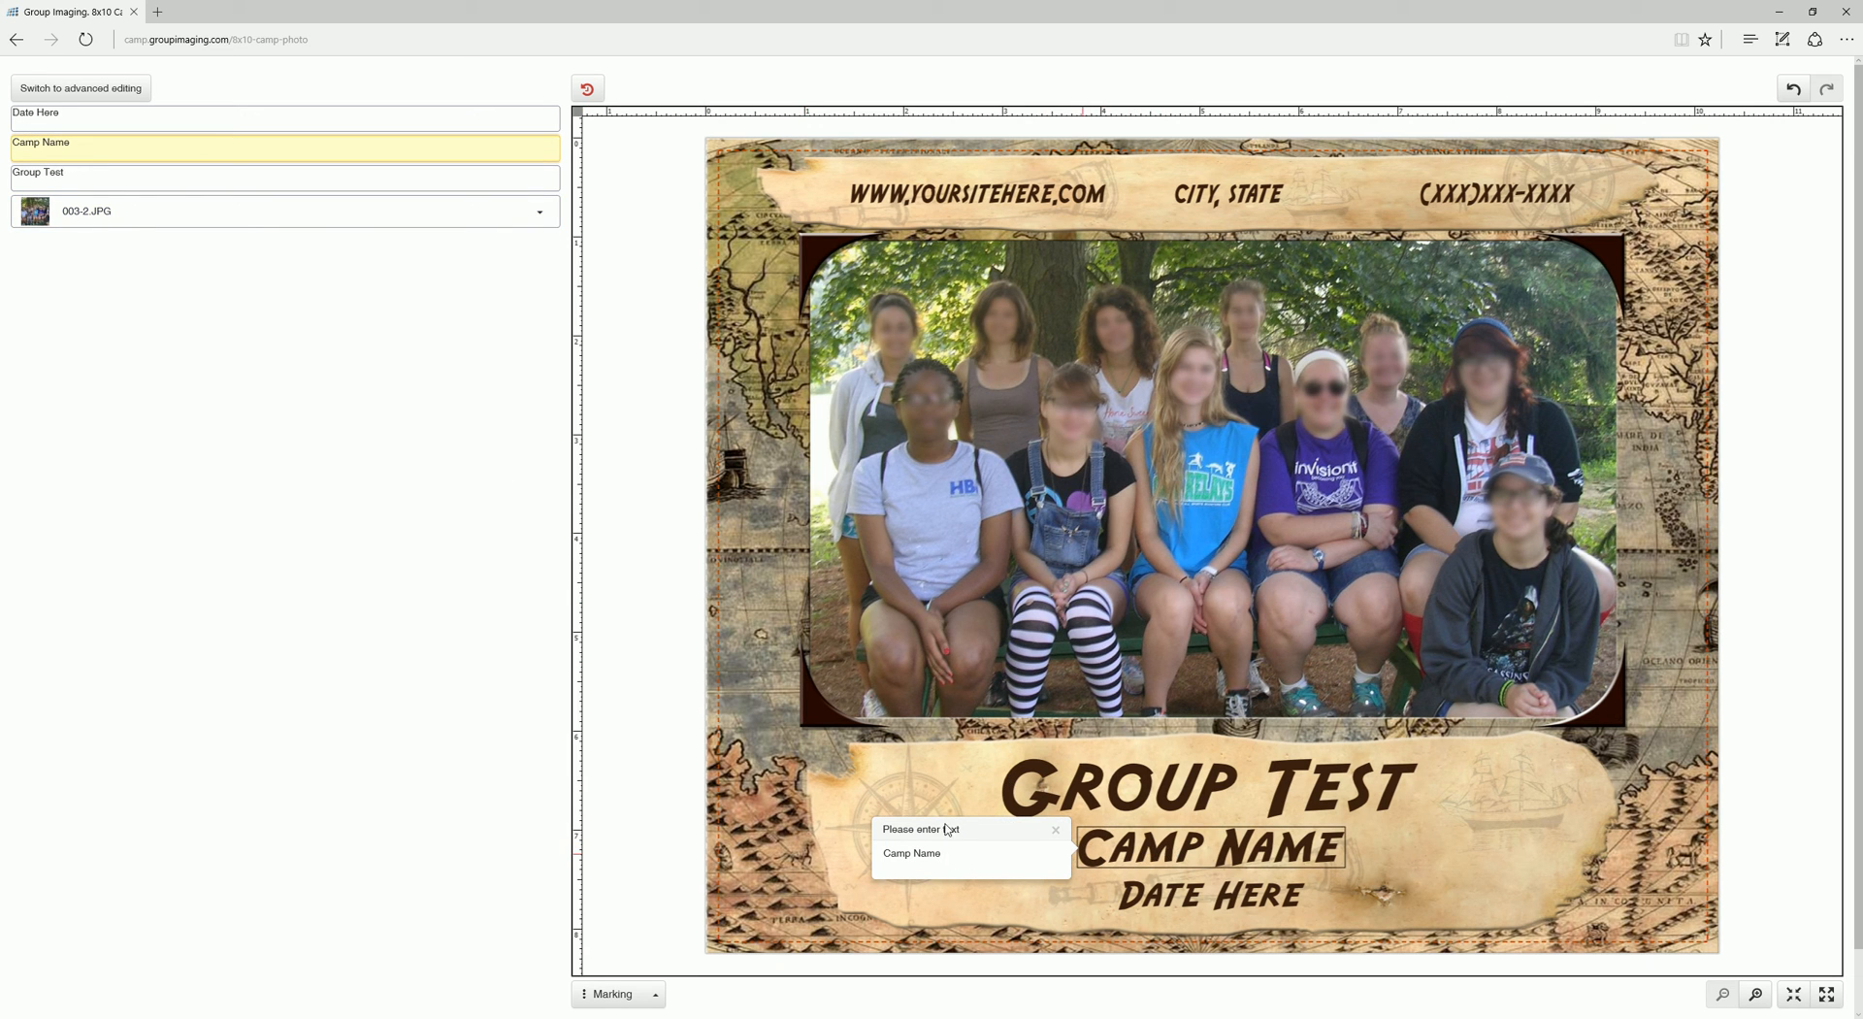
{"action": "left_click_drag", "start_coordinate": [949, 860], "coordinate": [861, 856]}
{"action": "type", "text": "Camp R"}
{"action": "key", "text": "BackSpace"}
{"action": "type", "text": "Test"}
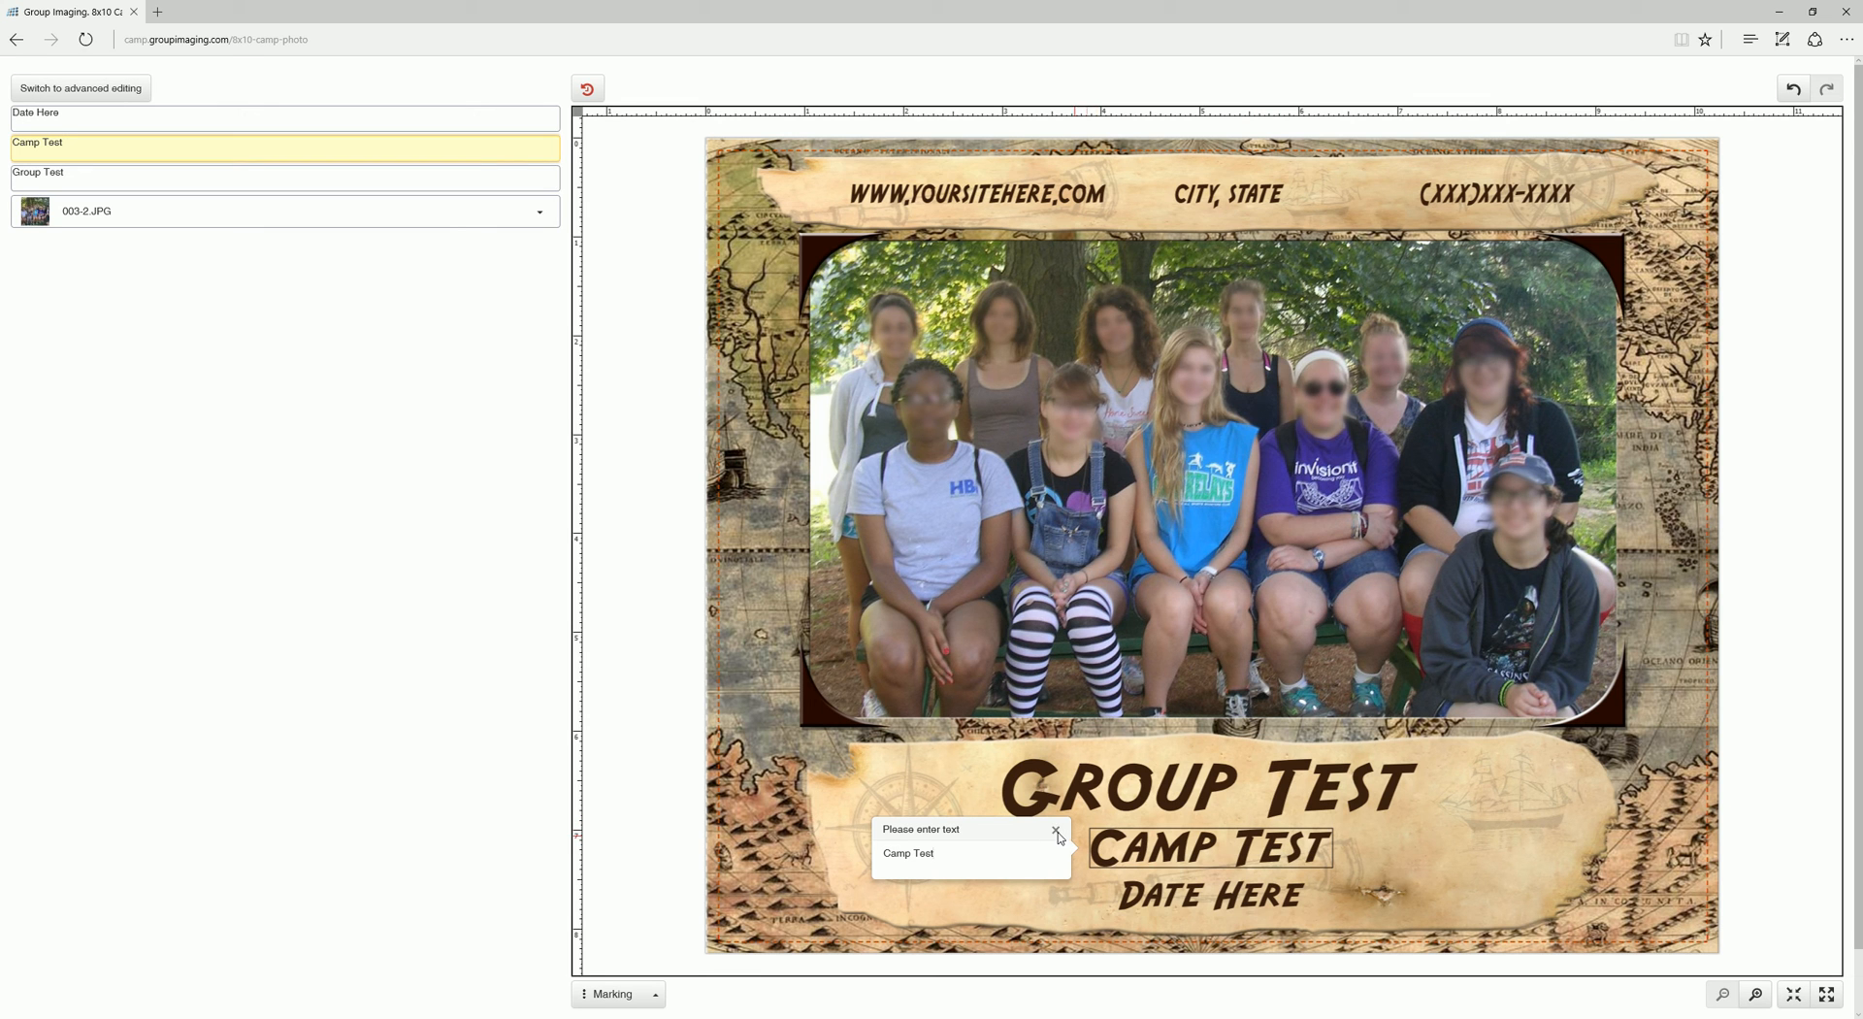
{"action": "left_click", "coordinate": [1441, 843]}
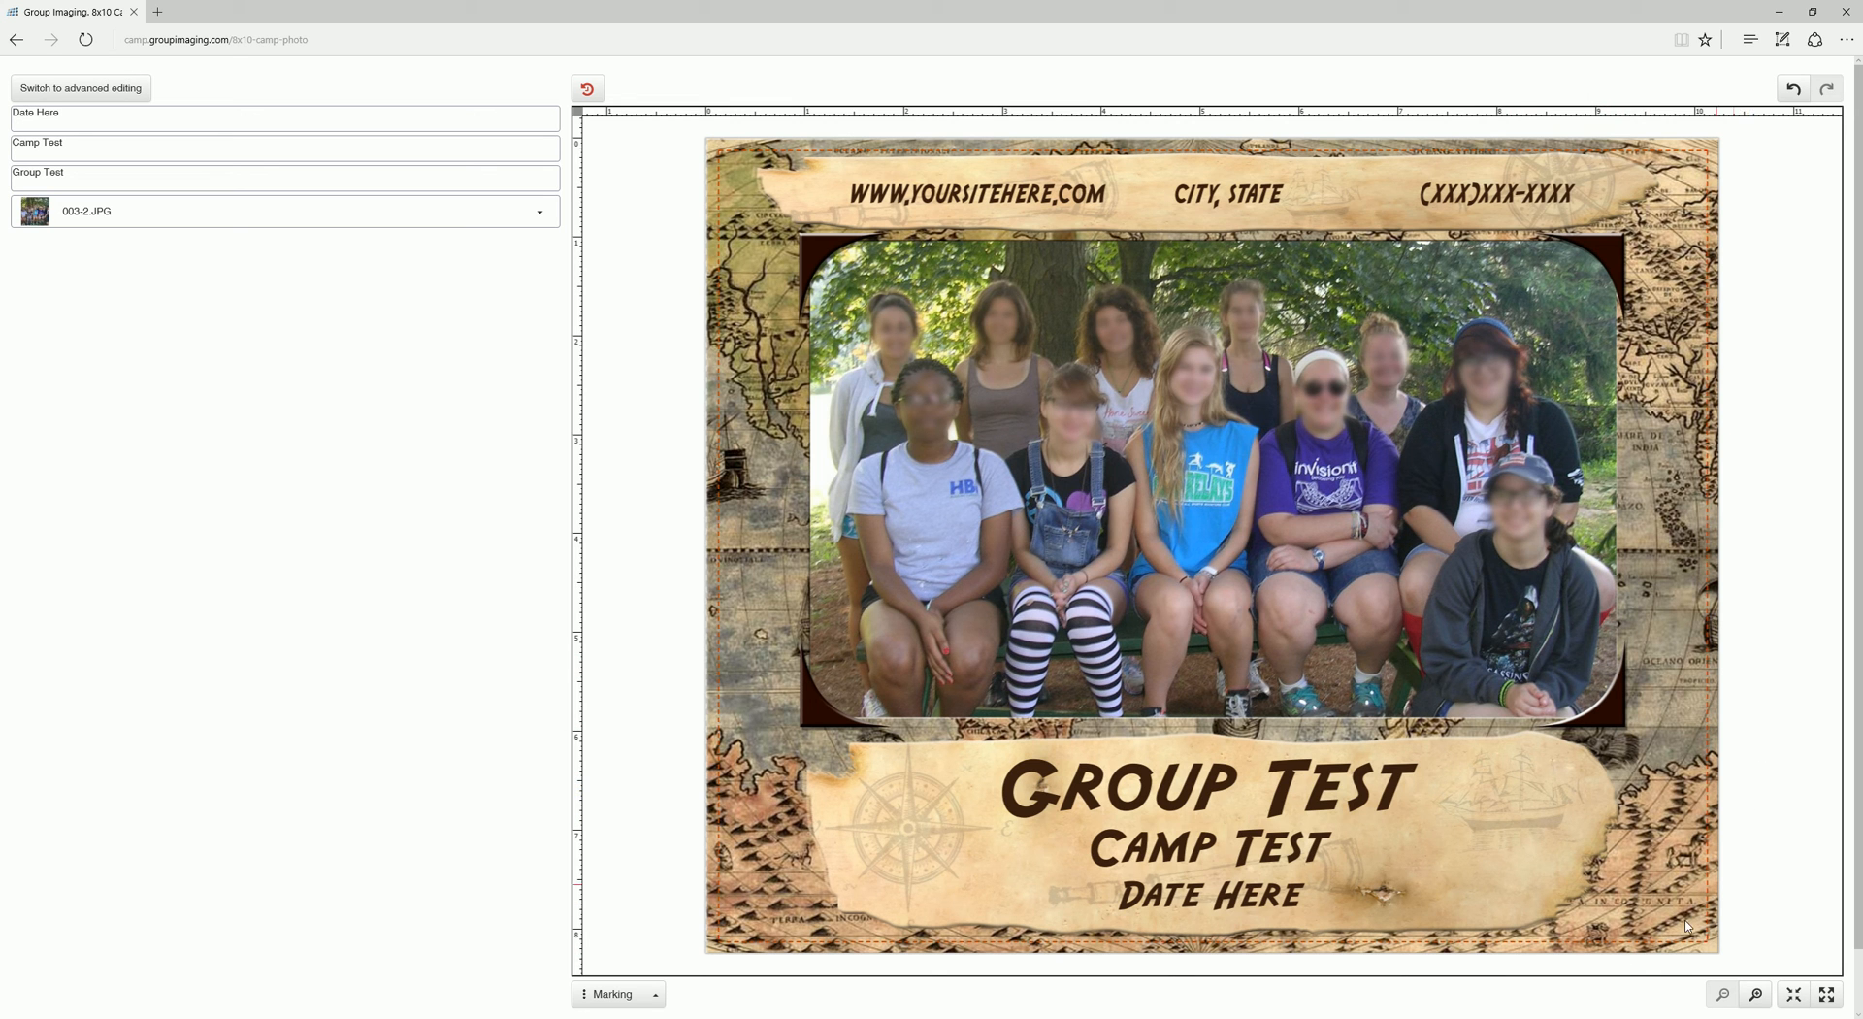
Return the editor to its normal size, then save the finished design without a name and continue to ordering
{"action": "left_click", "coordinate": [1794, 996]}
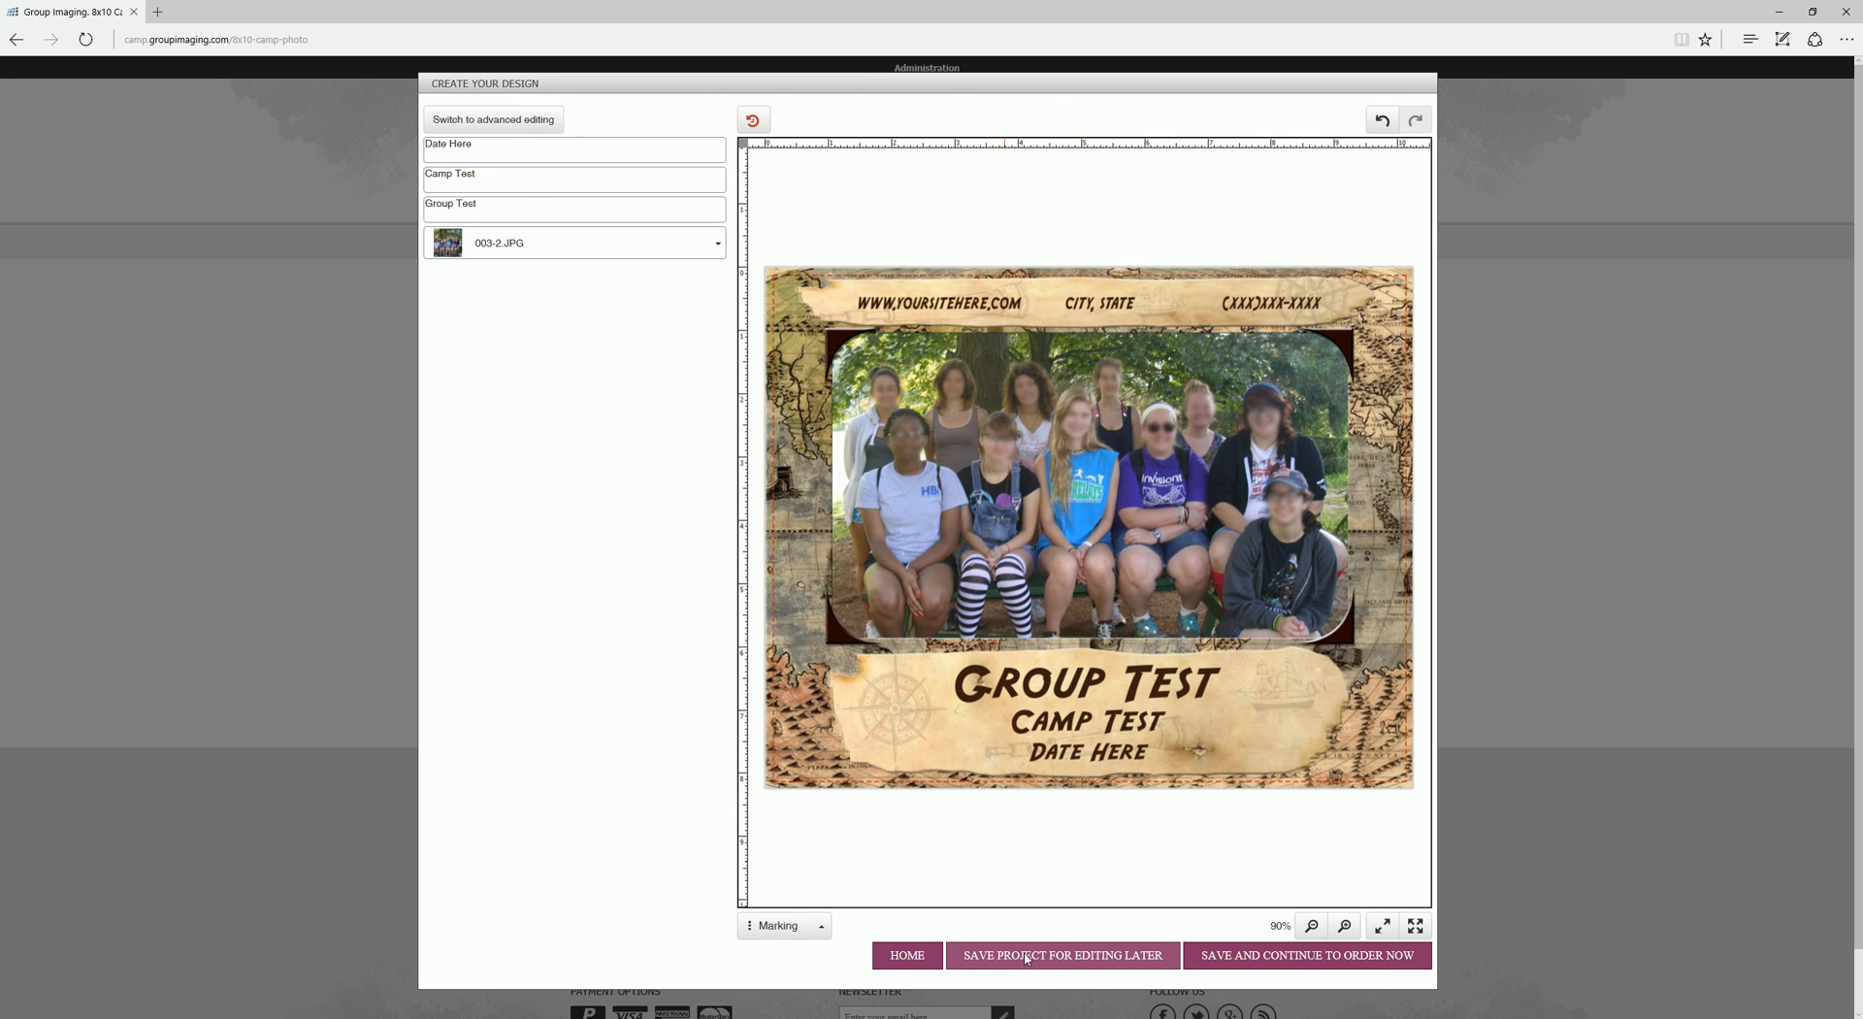
{"action": "left_click", "coordinate": [1067, 956]}
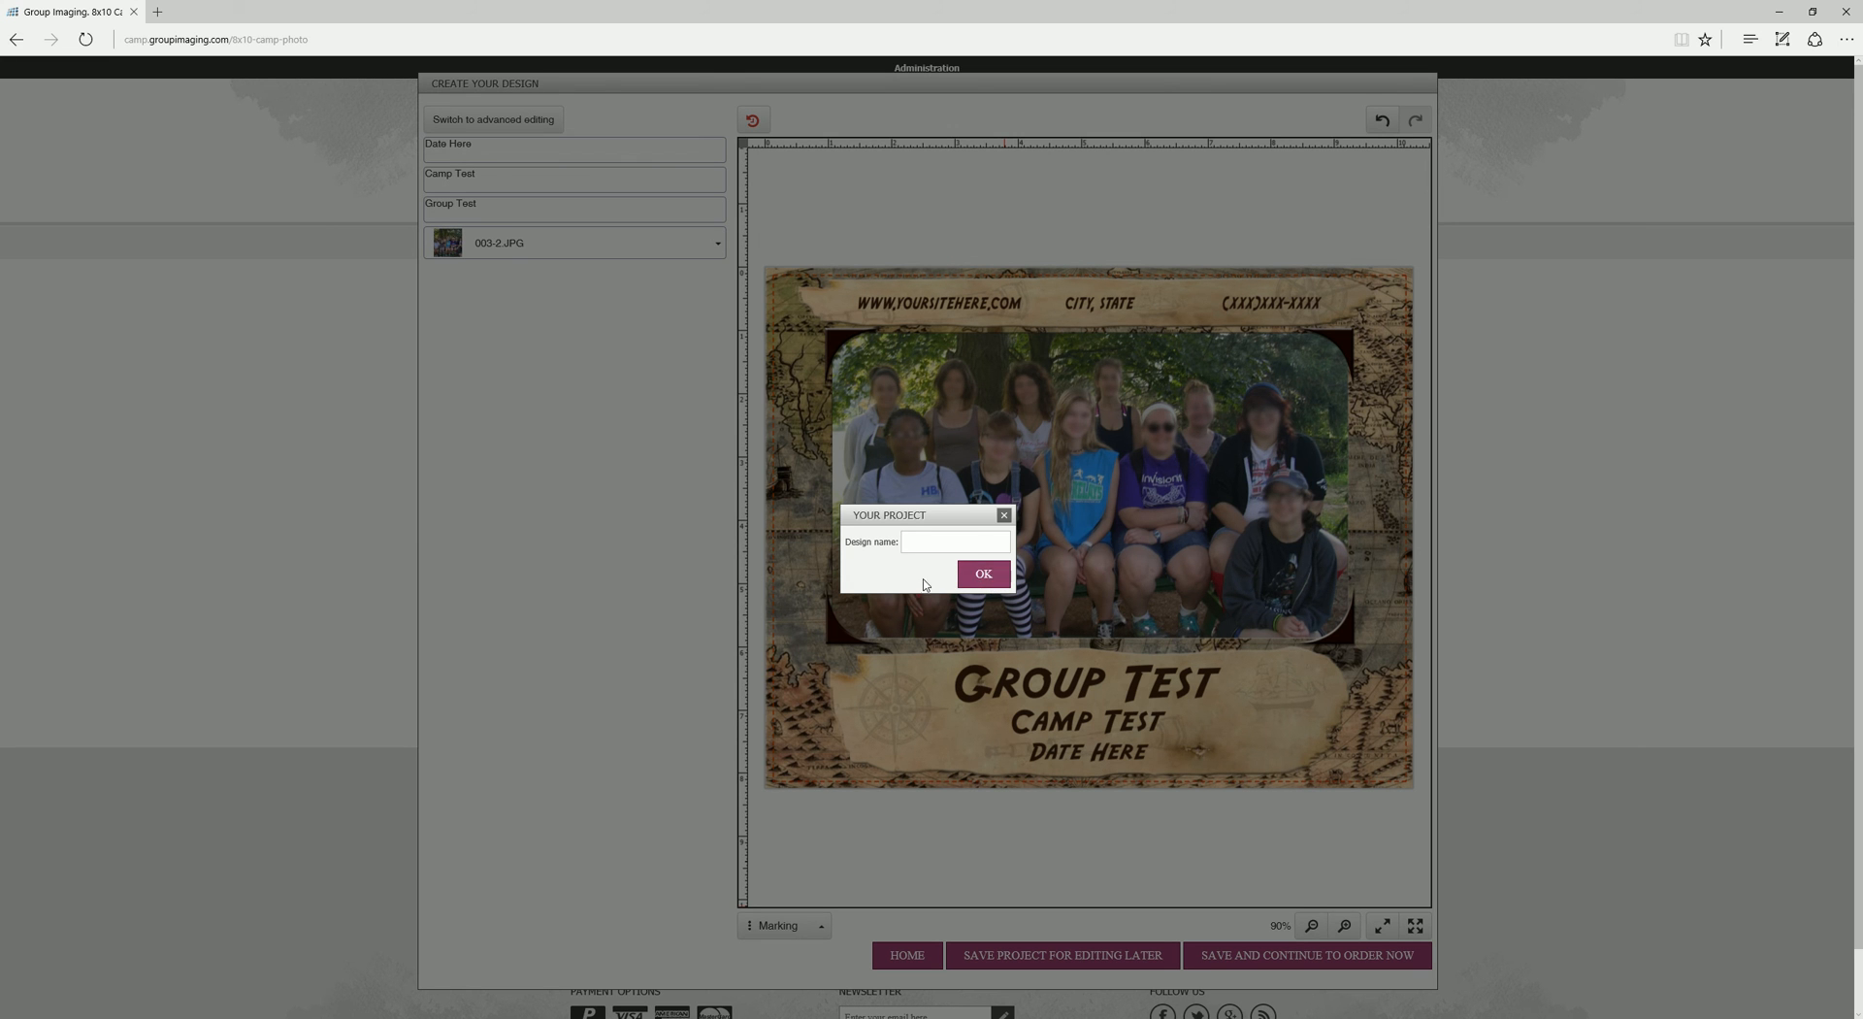
{"action": "left_click", "coordinate": [1004, 516]}
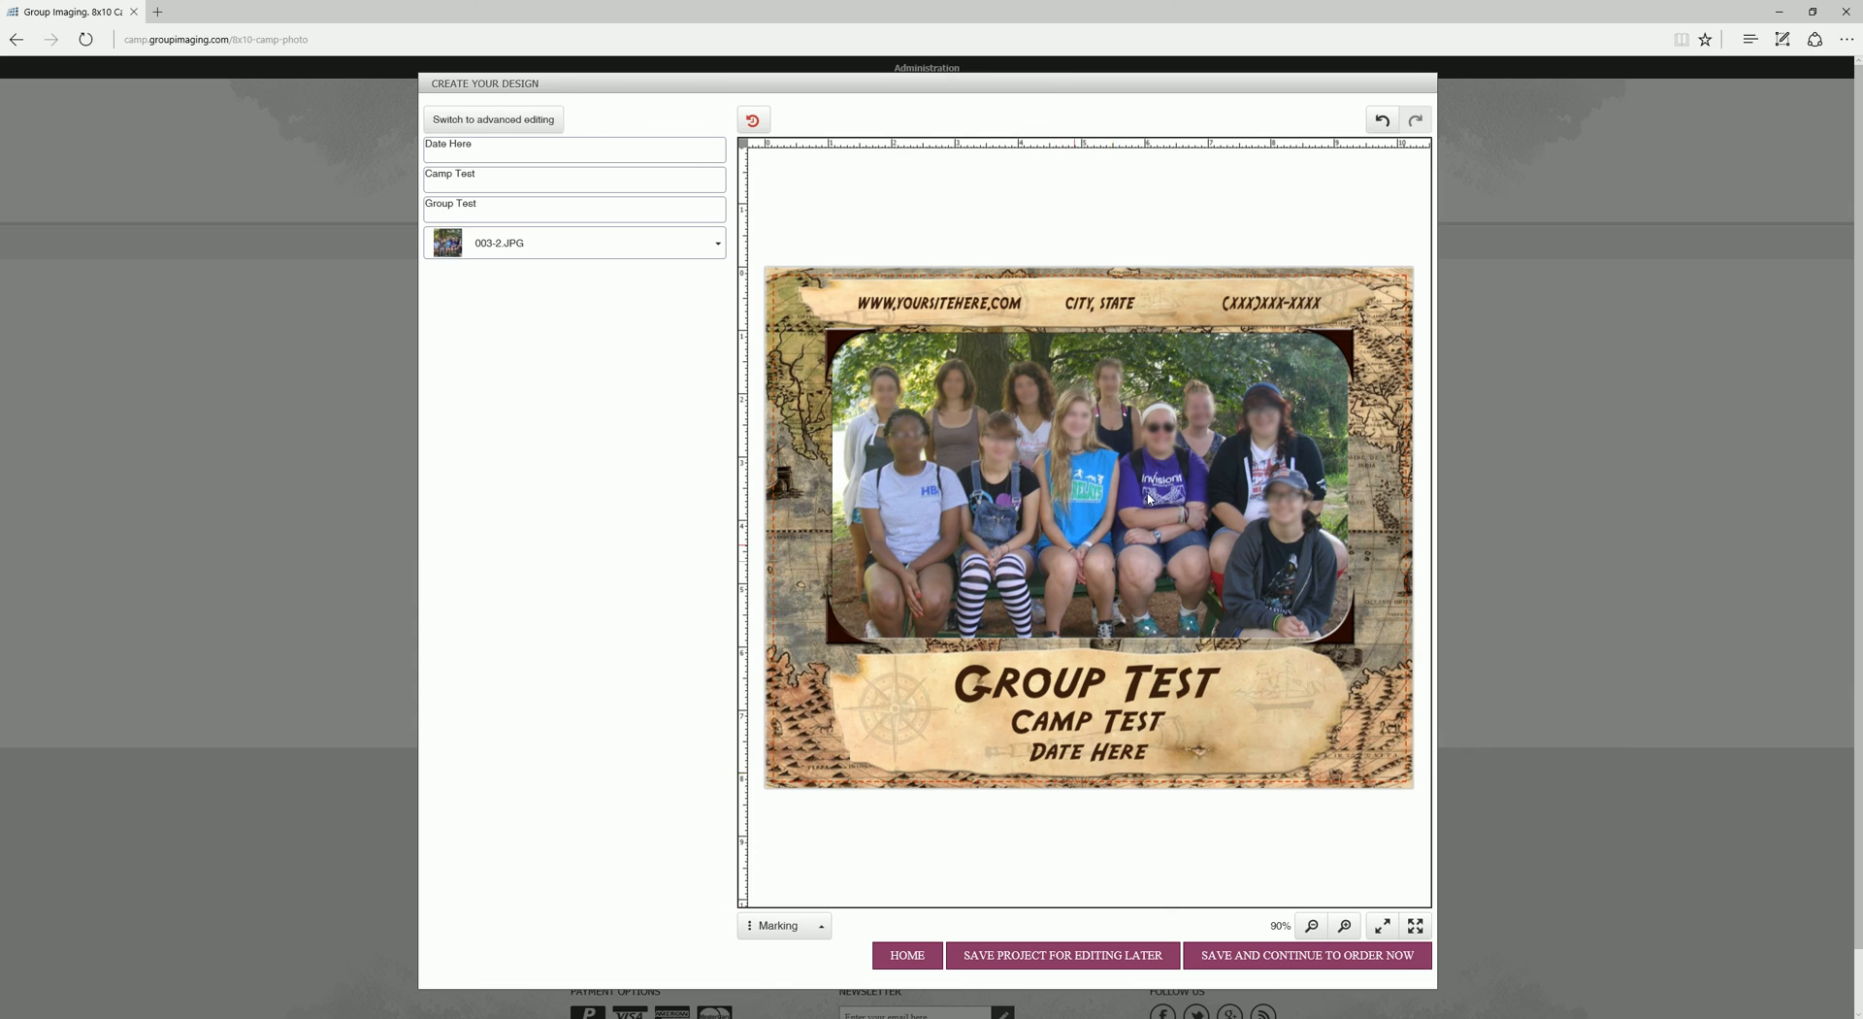
{"action": "left_click", "coordinate": [1300, 961]}
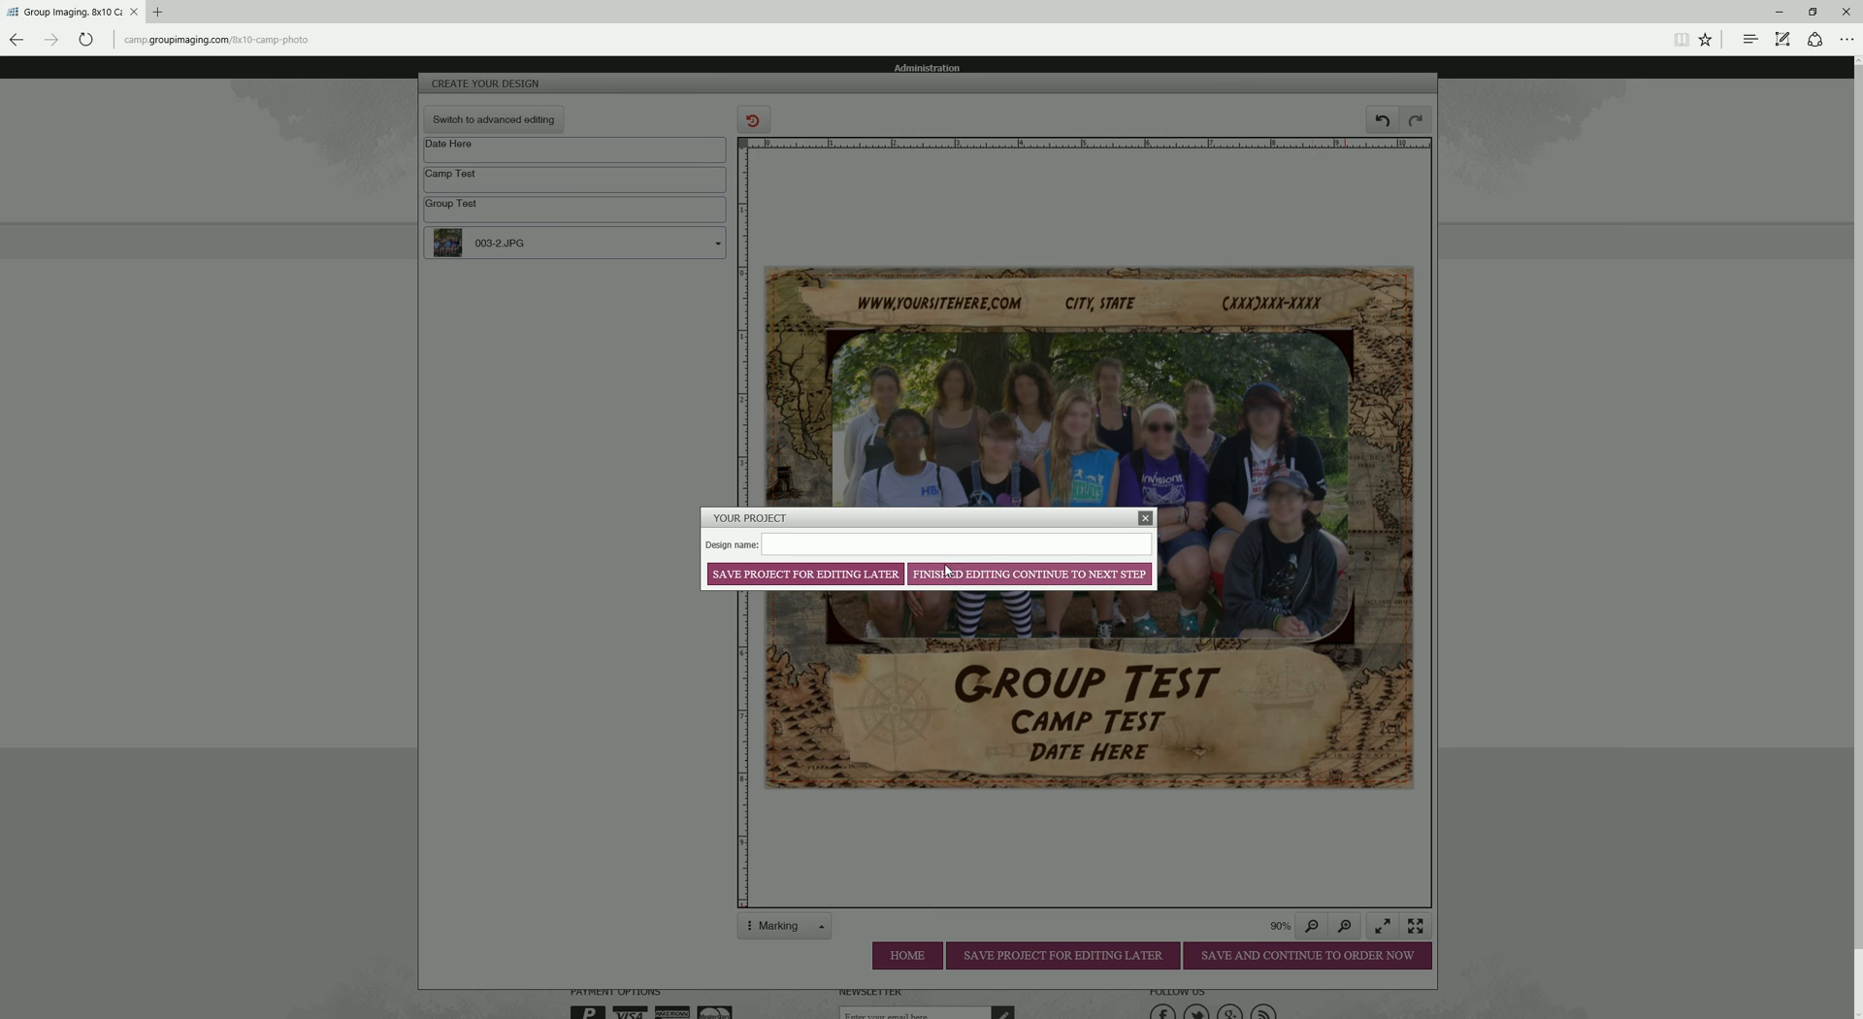
{"action": "left_click", "coordinate": [1000, 573]}
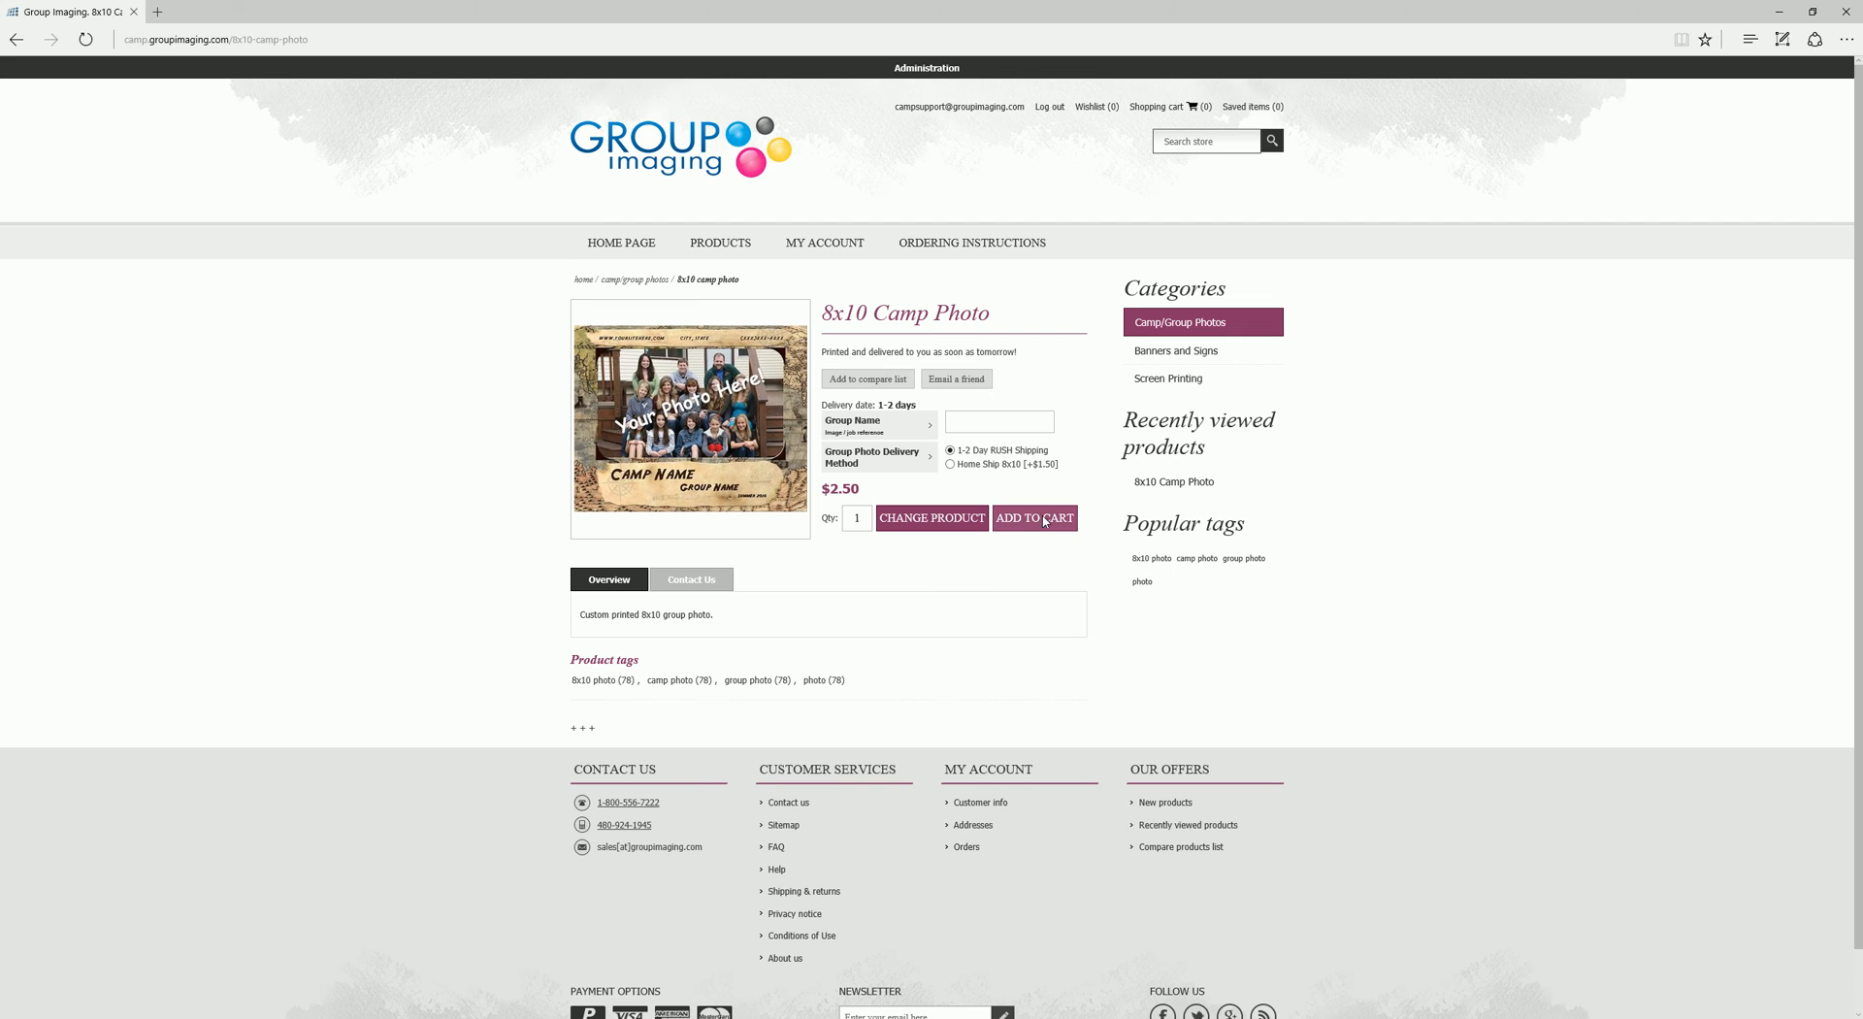
Enter "Group Test" as the order's group name and select 1-2 Day RUSH Shipping as the delivery method
{"action": "left_click", "coordinate": [1016, 536]}
{"action": "left_click", "coordinate": [957, 420]}
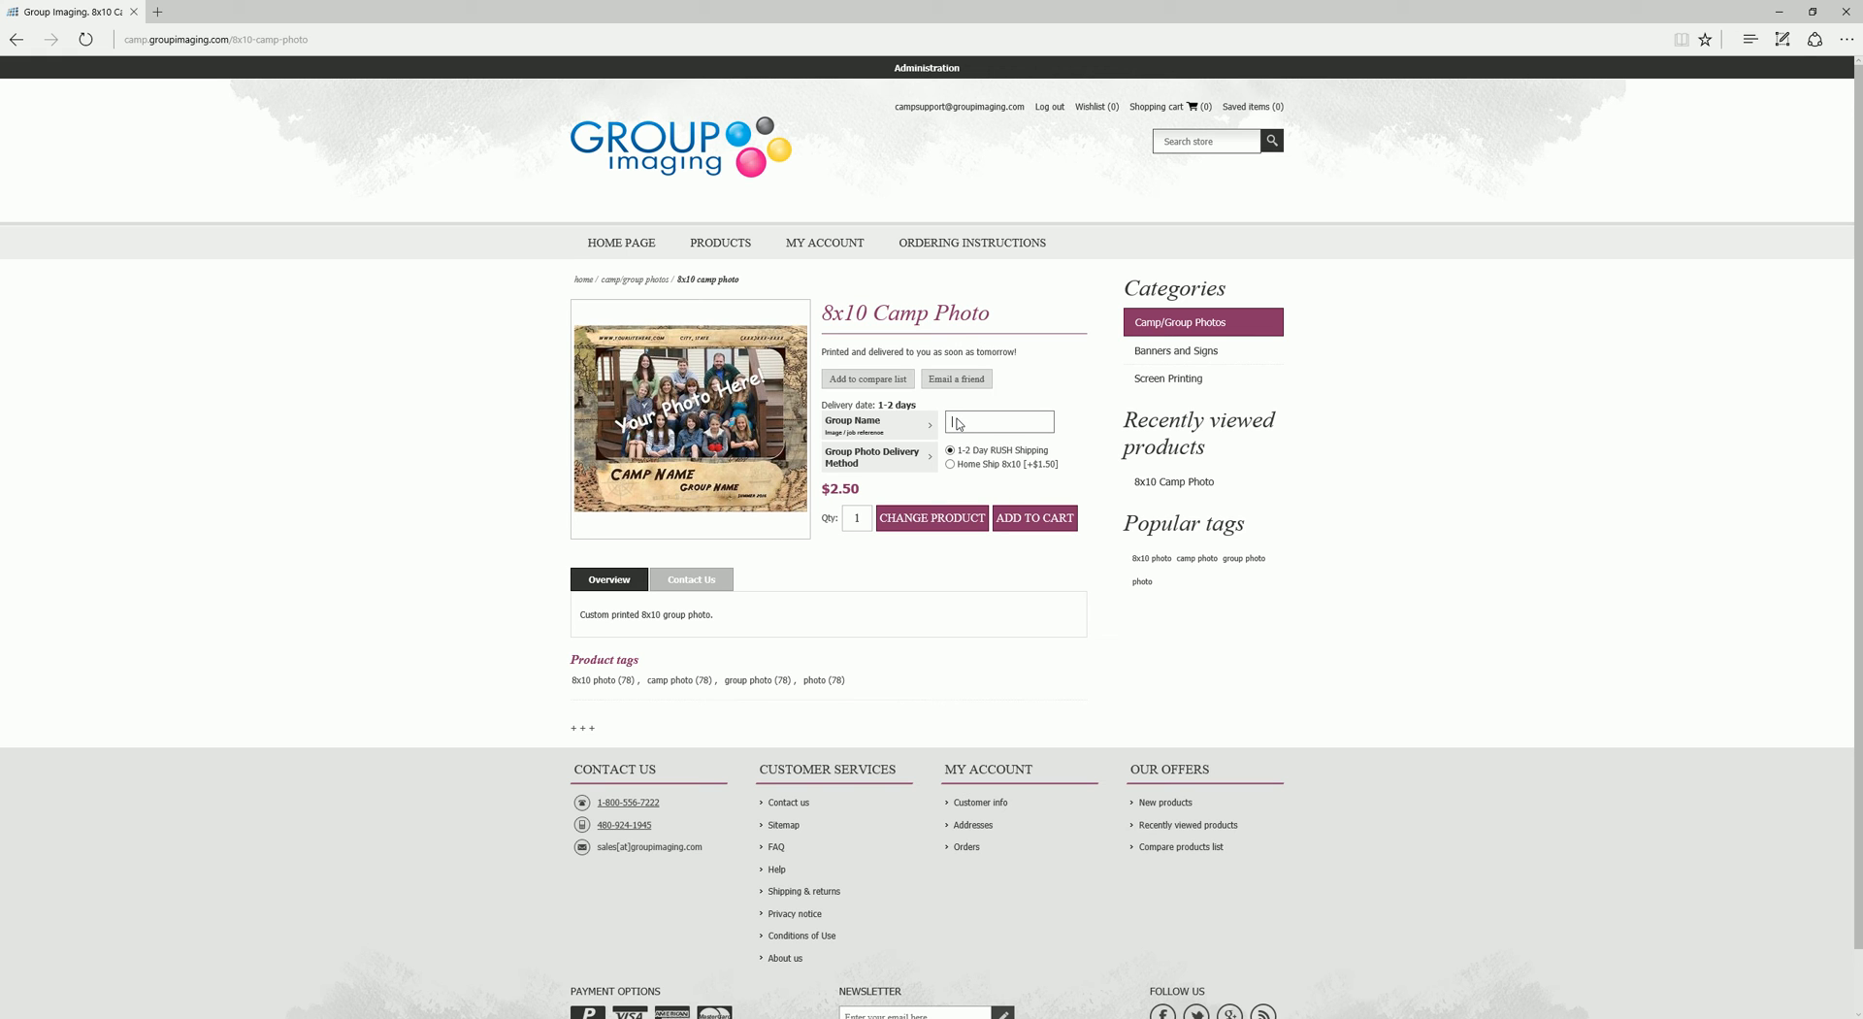
{"action": "type", "text": "Group Test"}
{"action": "left_click", "coordinate": [952, 466]}
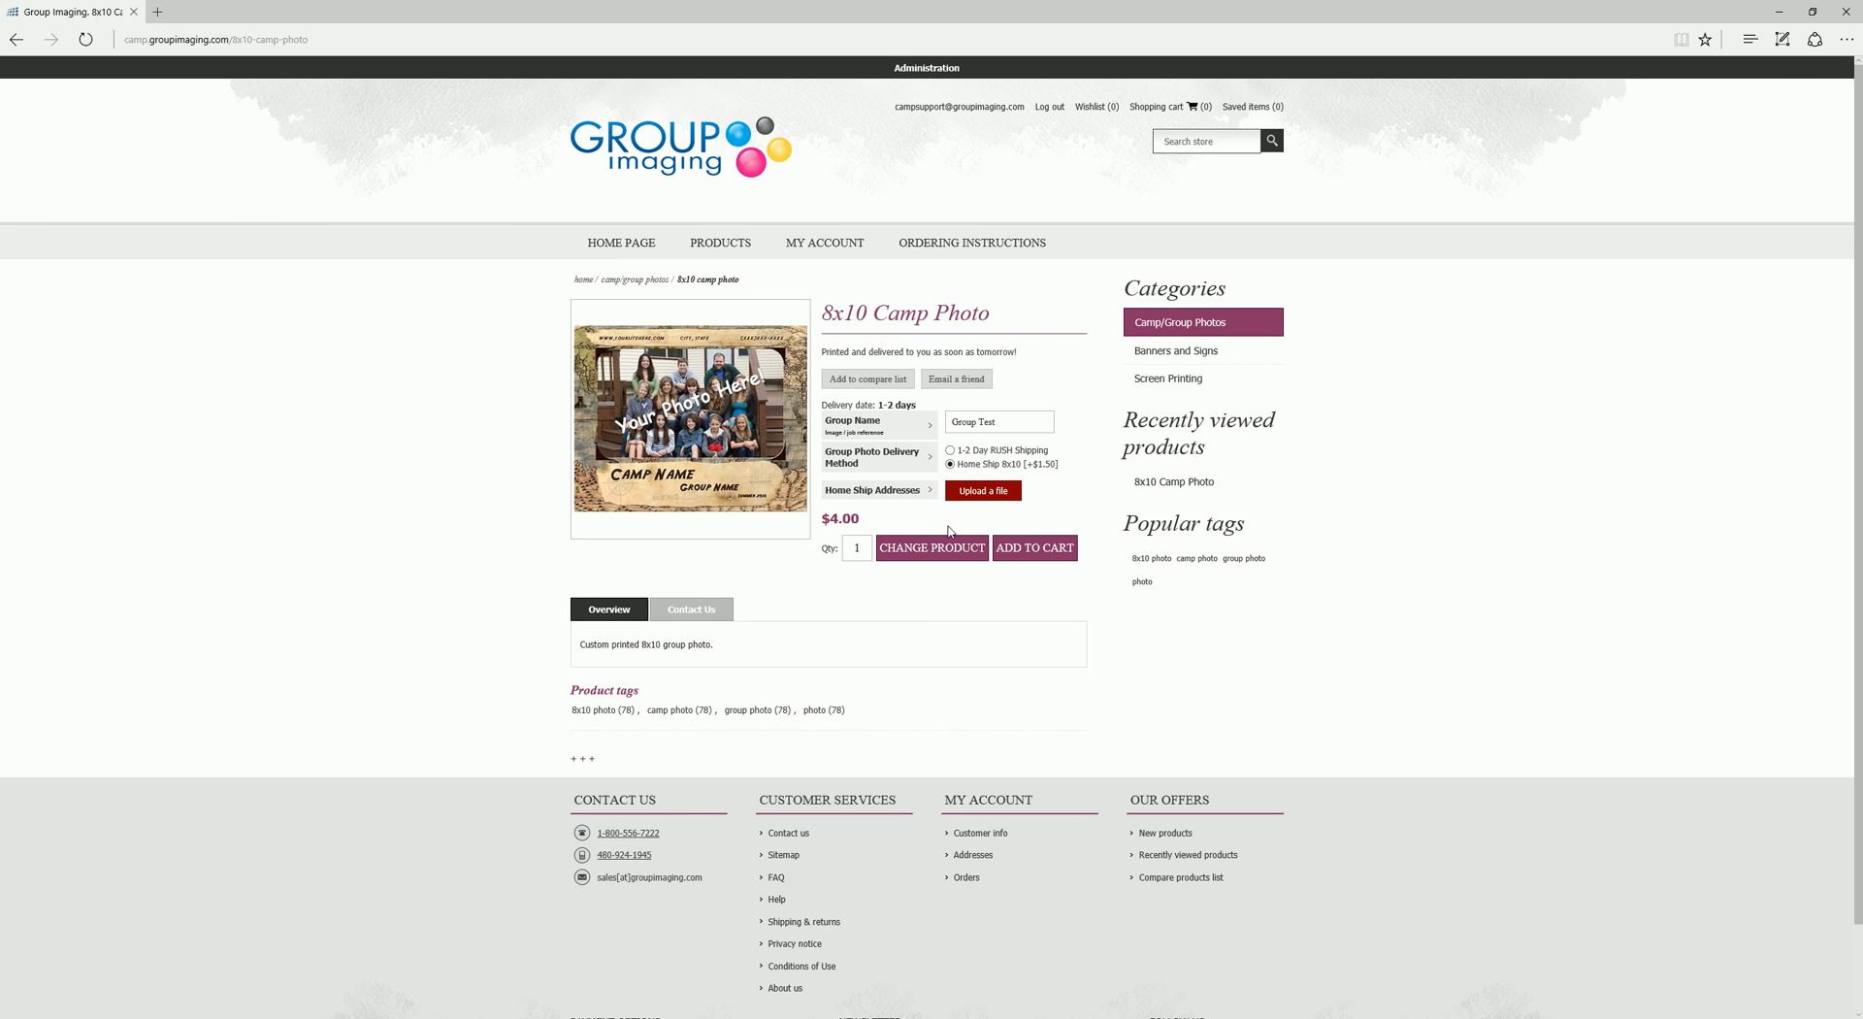
{"action": "left_click", "coordinate": [951, 451]}
Set the camp photo's order quantity to 13 and add it to the cart
{"action": "left_click", "coordinate": [868, 521]}
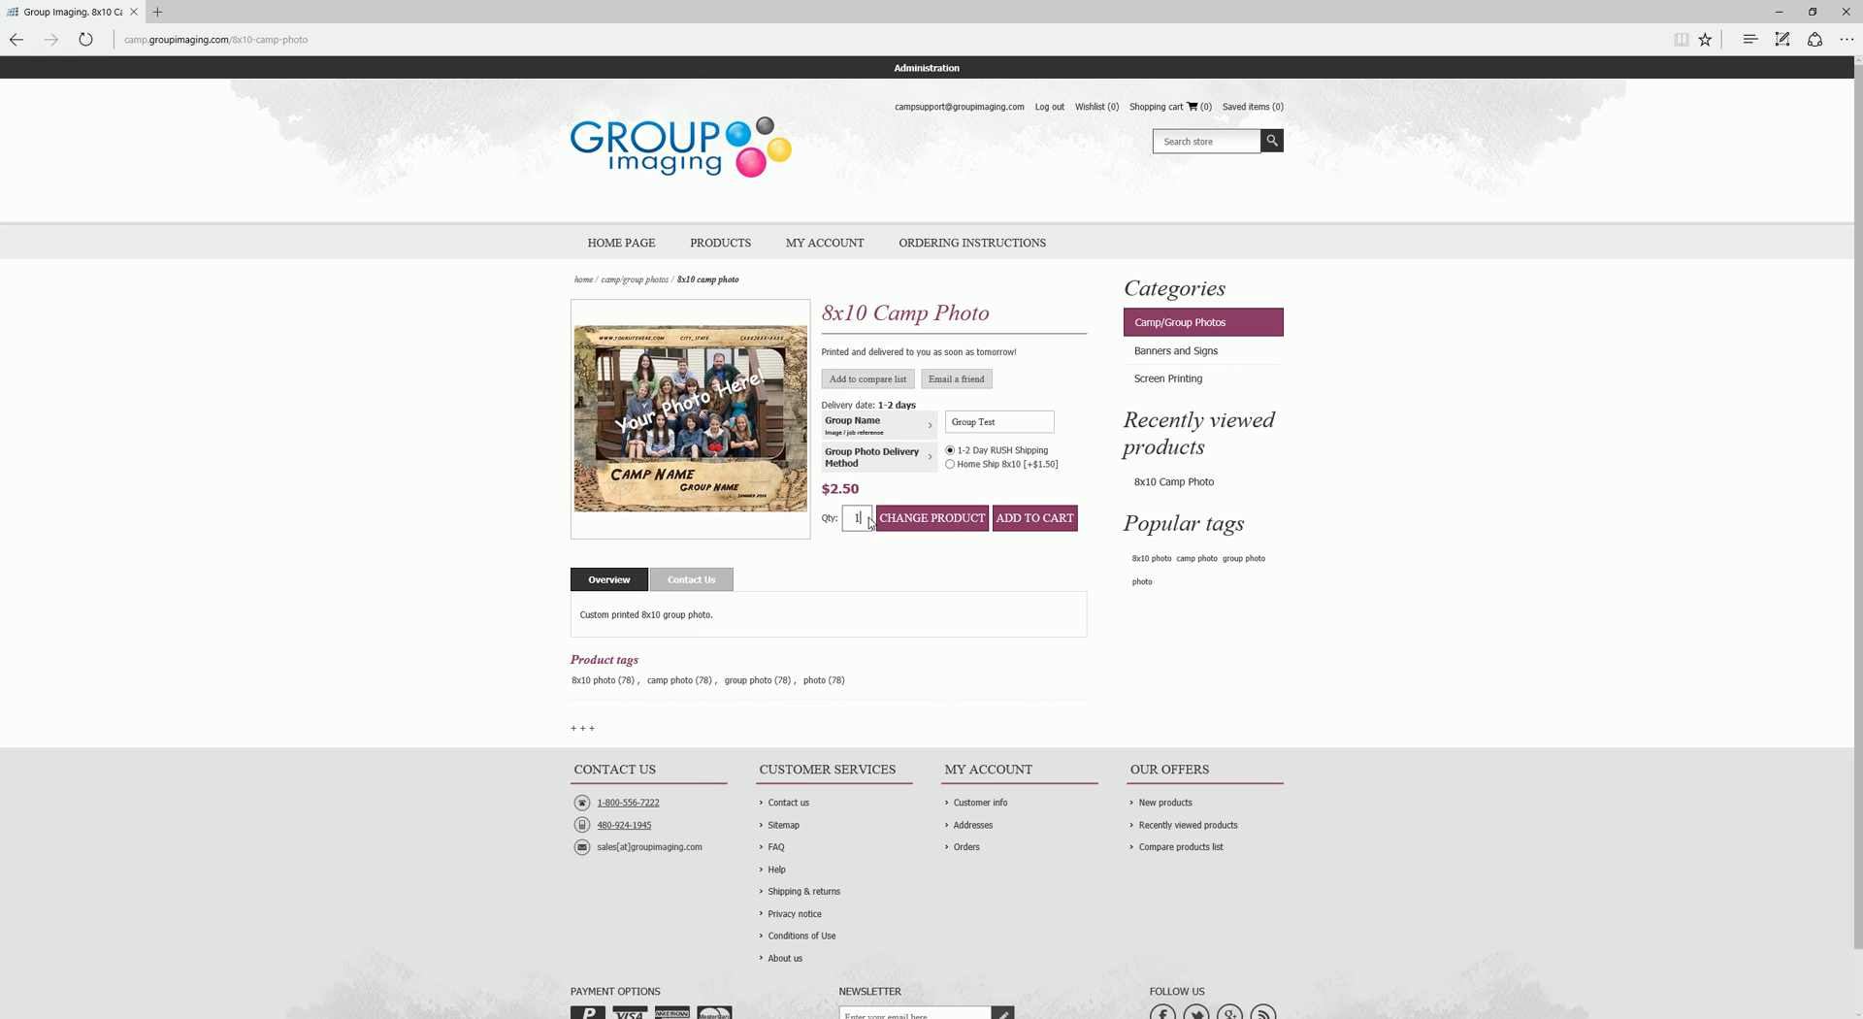
{"action": "type", "text": "3"}
{"action": "left_click", "coordinate": [1034, 518]}
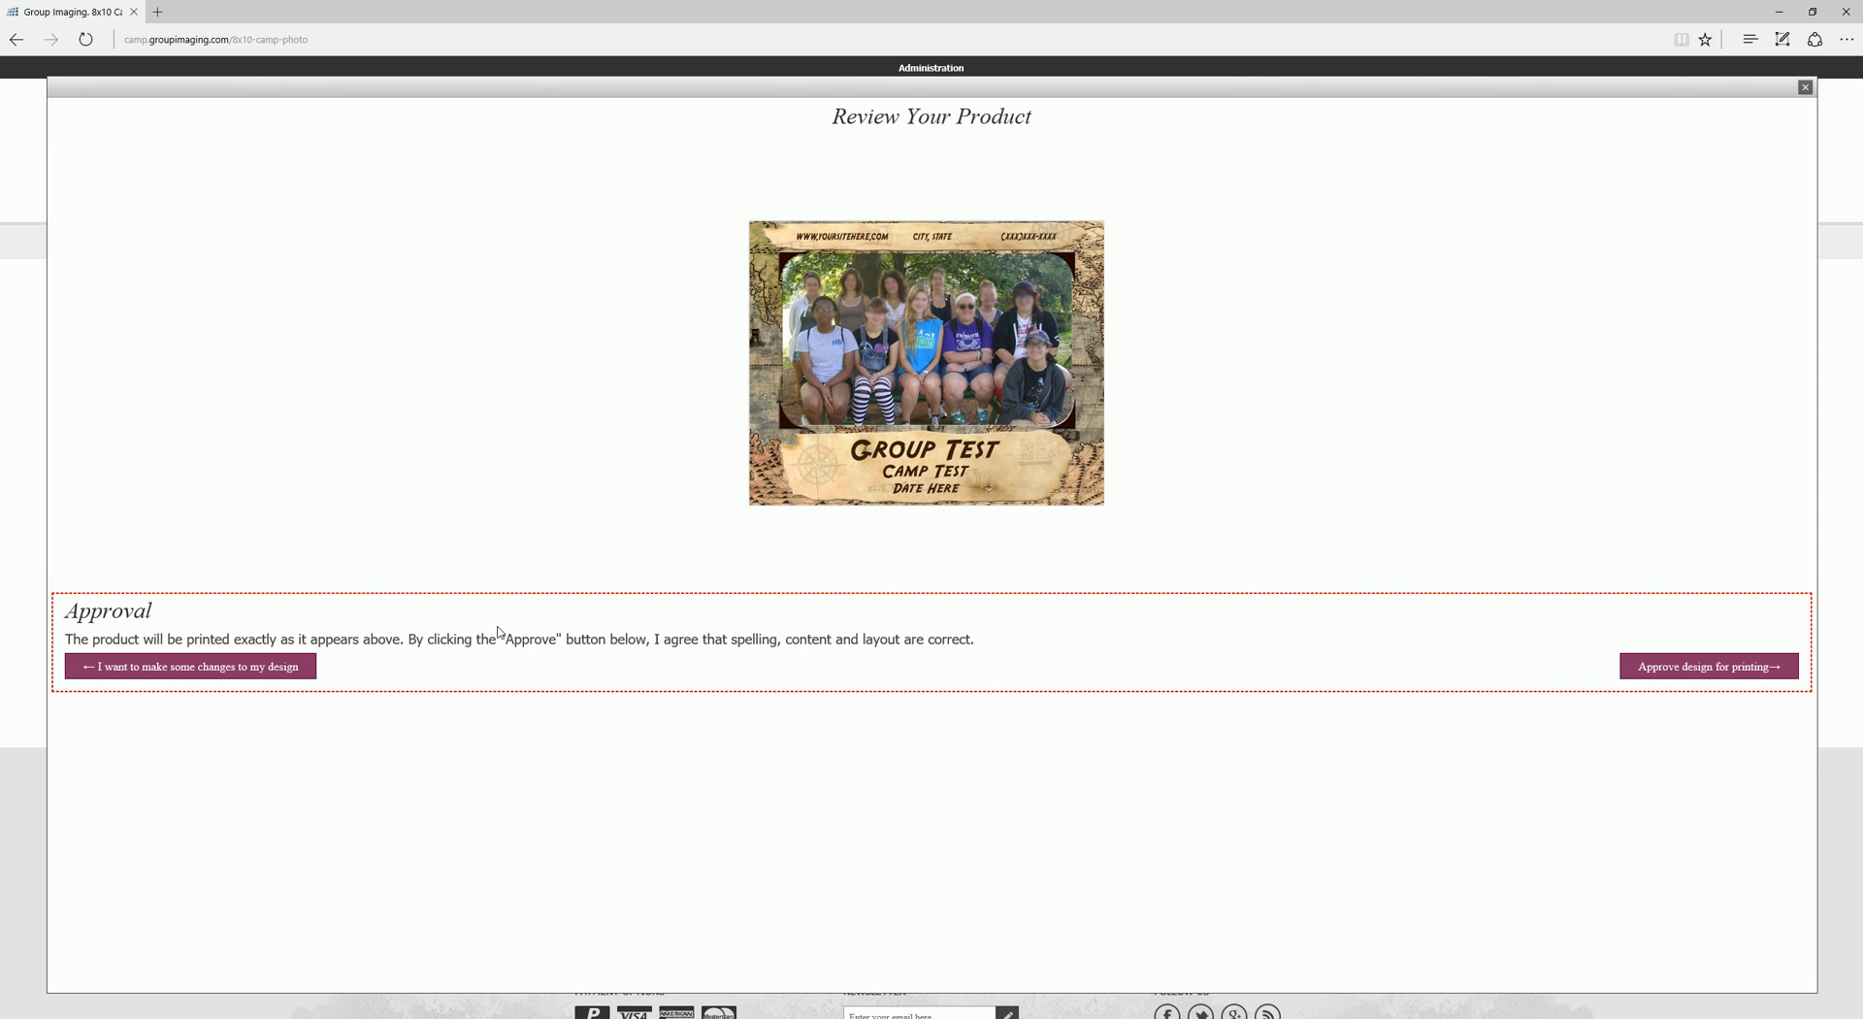
Reopen the design for editing from the product review, save it without a name, and add the photo to the cart again
{"action": "left_click", "coordinate": [204, 665]}
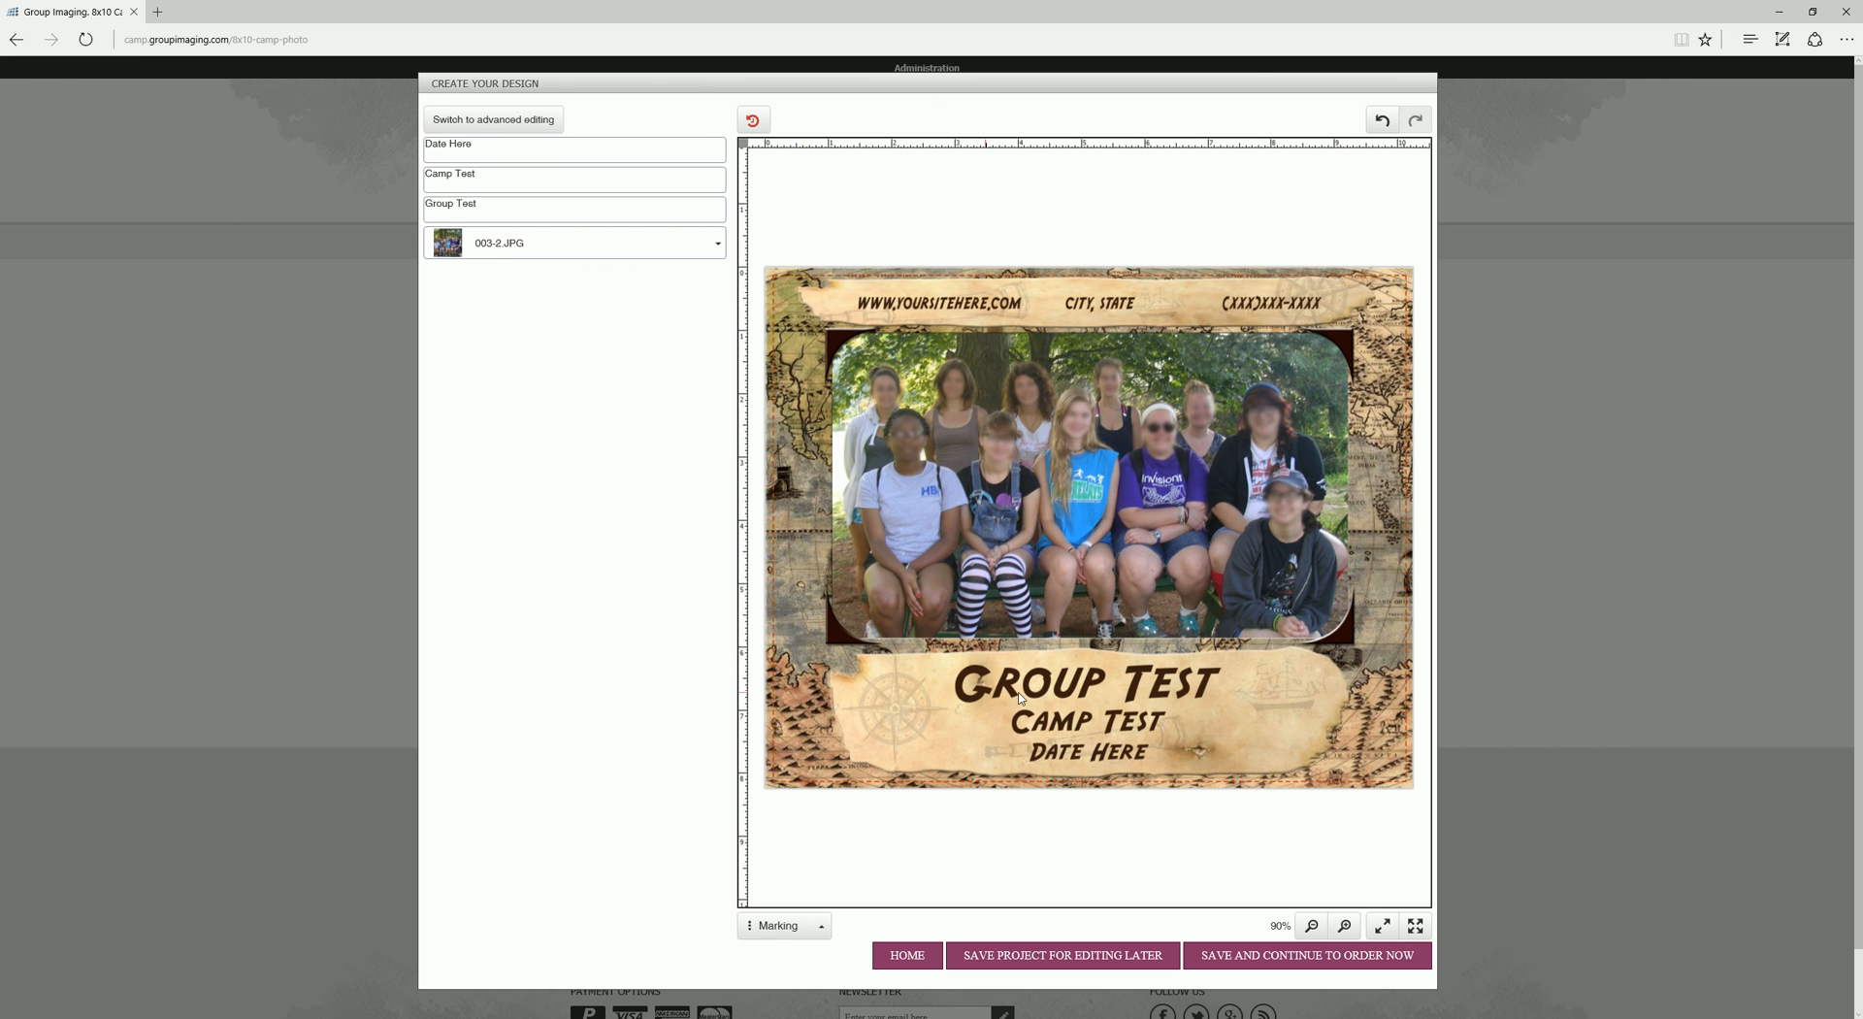
{"action": "left_click", "coordinate": [1305, 962]}
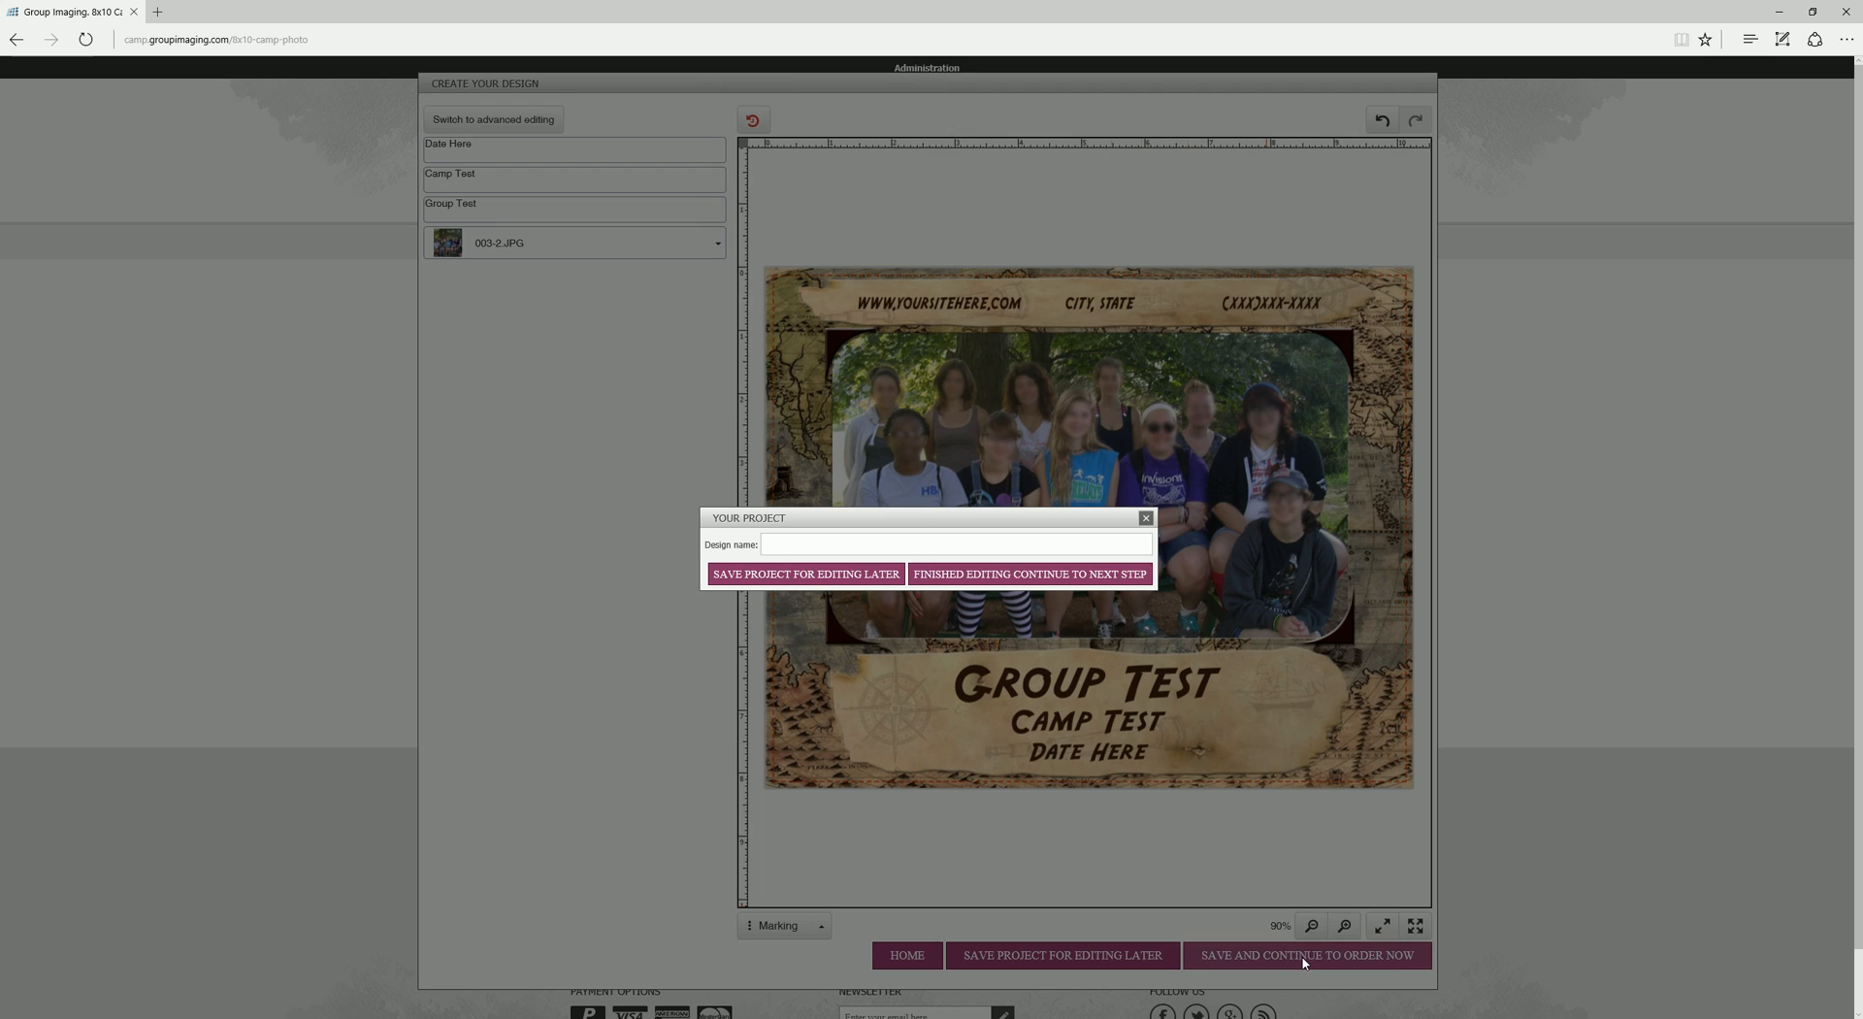
{"action": "left_click", "coordinate": [1008, 575]}
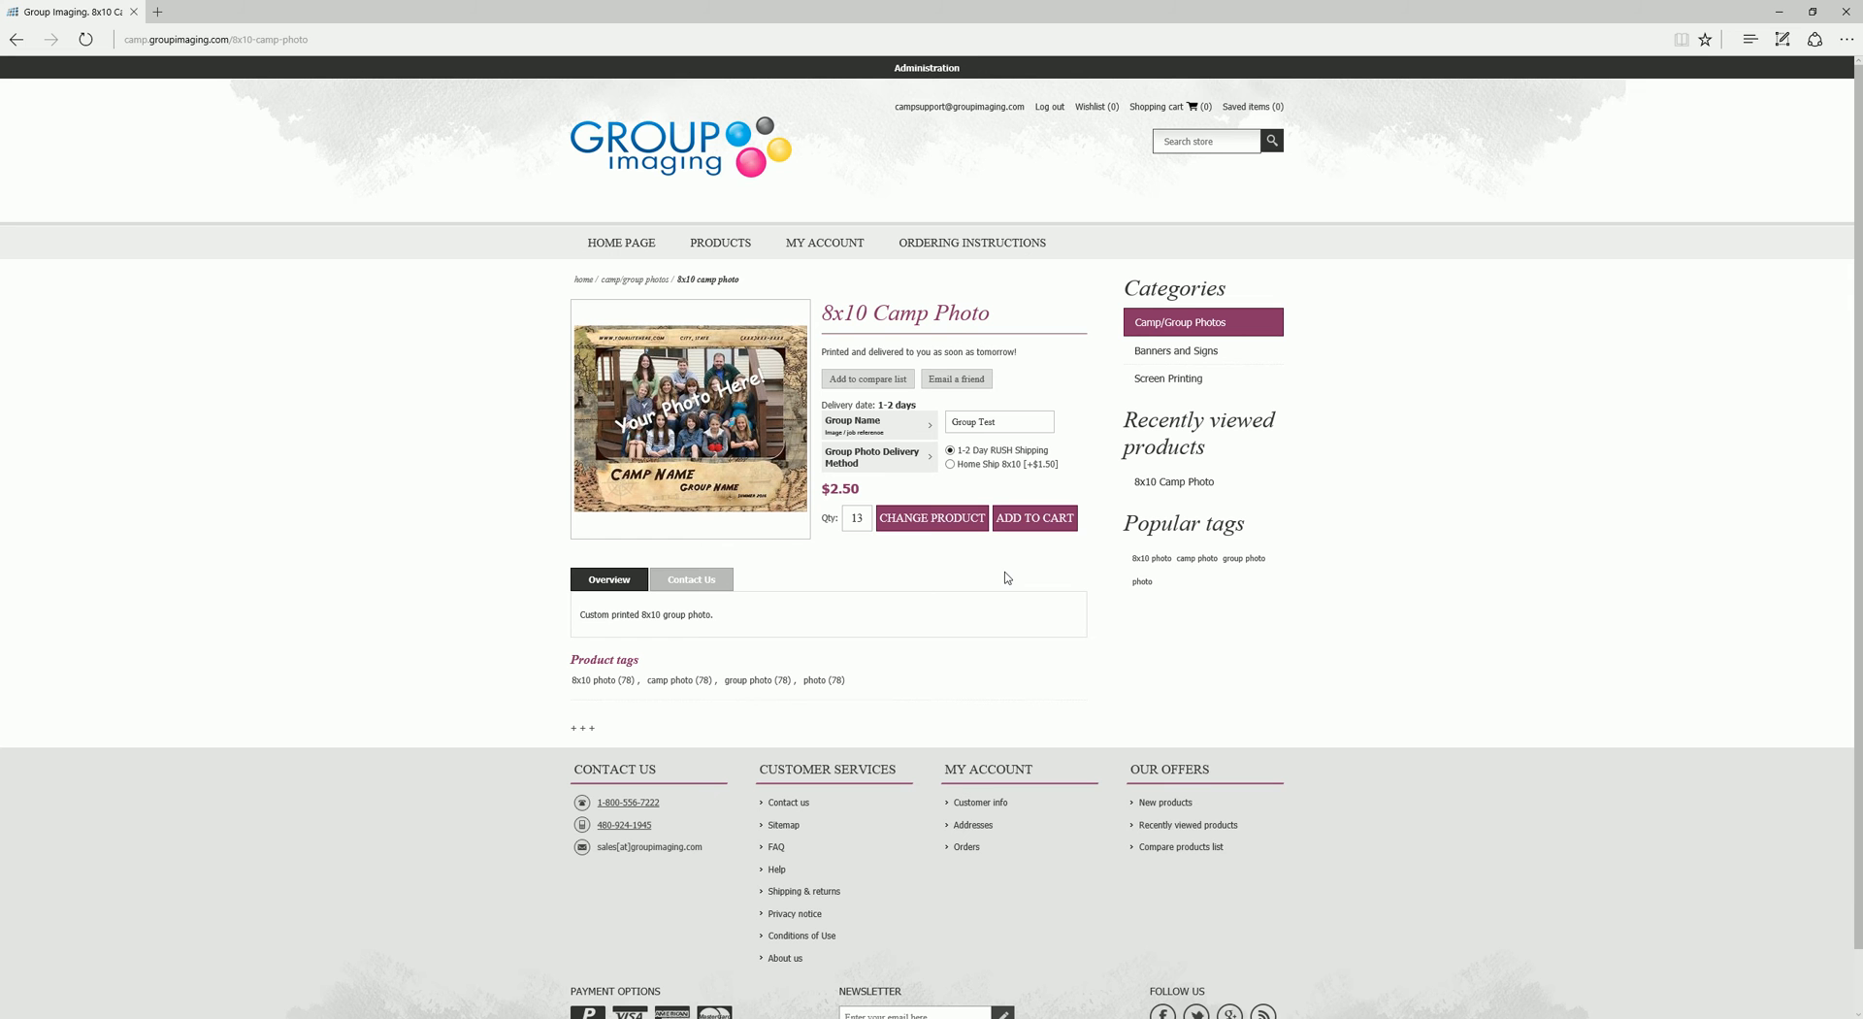
{"action": "left_click", "coordinate": [1031, 520]}
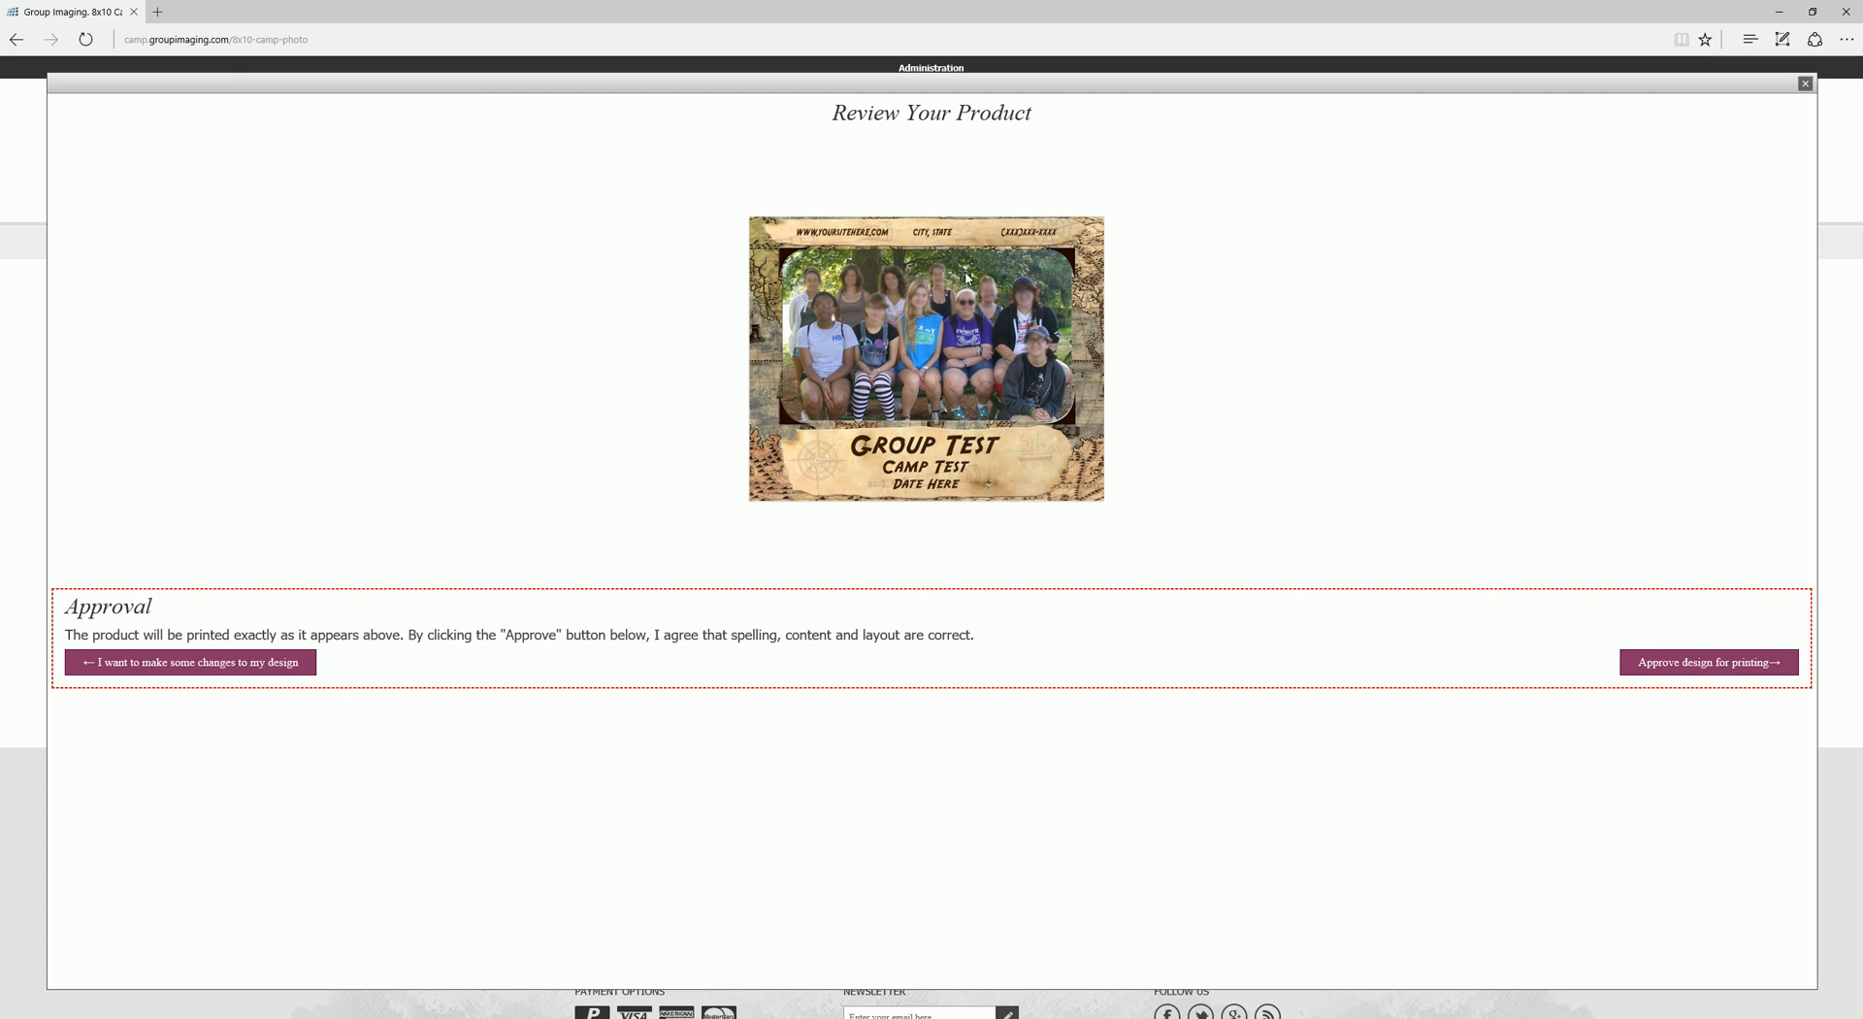
Approve the design for printing and update the photo's quantity in the shopping cart to 30
{"action": "left_click", "coordinate": [1694, 664]}
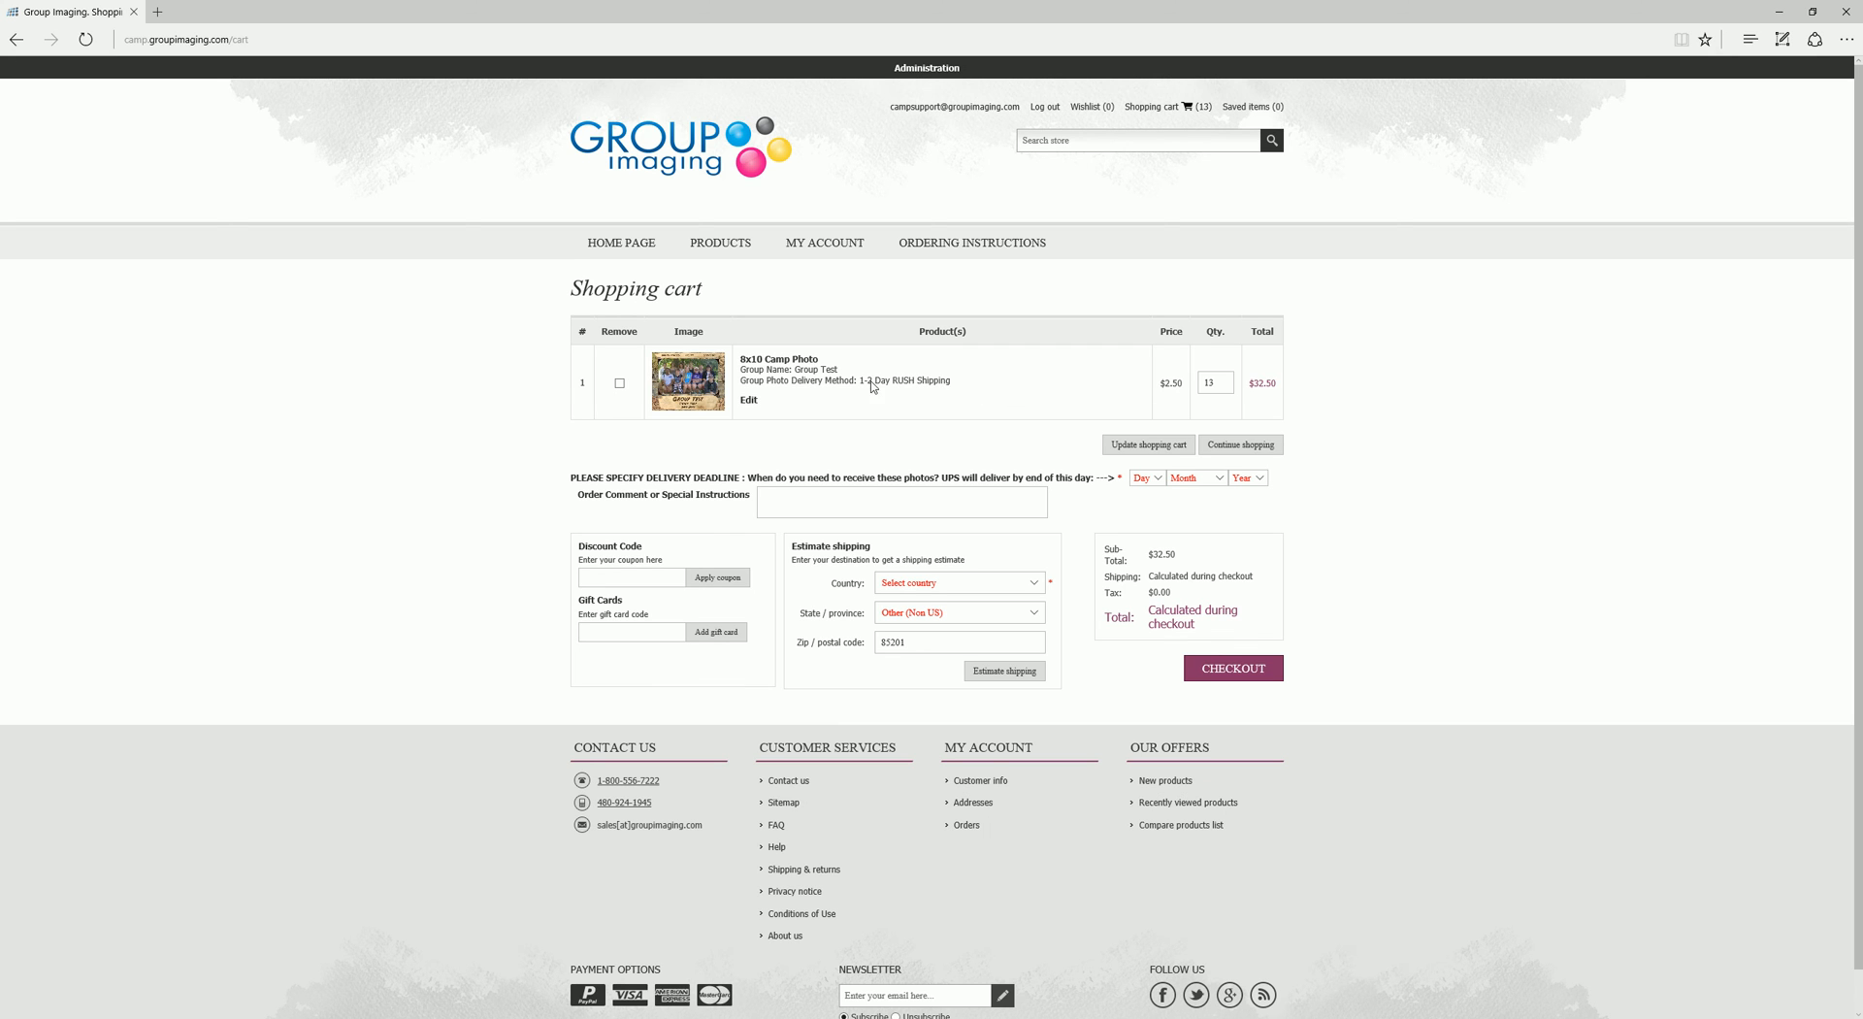
{"action": "double_click", "coordinate": [1219, 386]}
{"action": "type", "text": "30"}
{"action": "left_click", "coordinate": [1142, 447]}
Specify 28 May 2016 as the delivery deadline and place the cursor in the order's special instructions
{"action": "left_click", "coordinate": [1157, 480]}
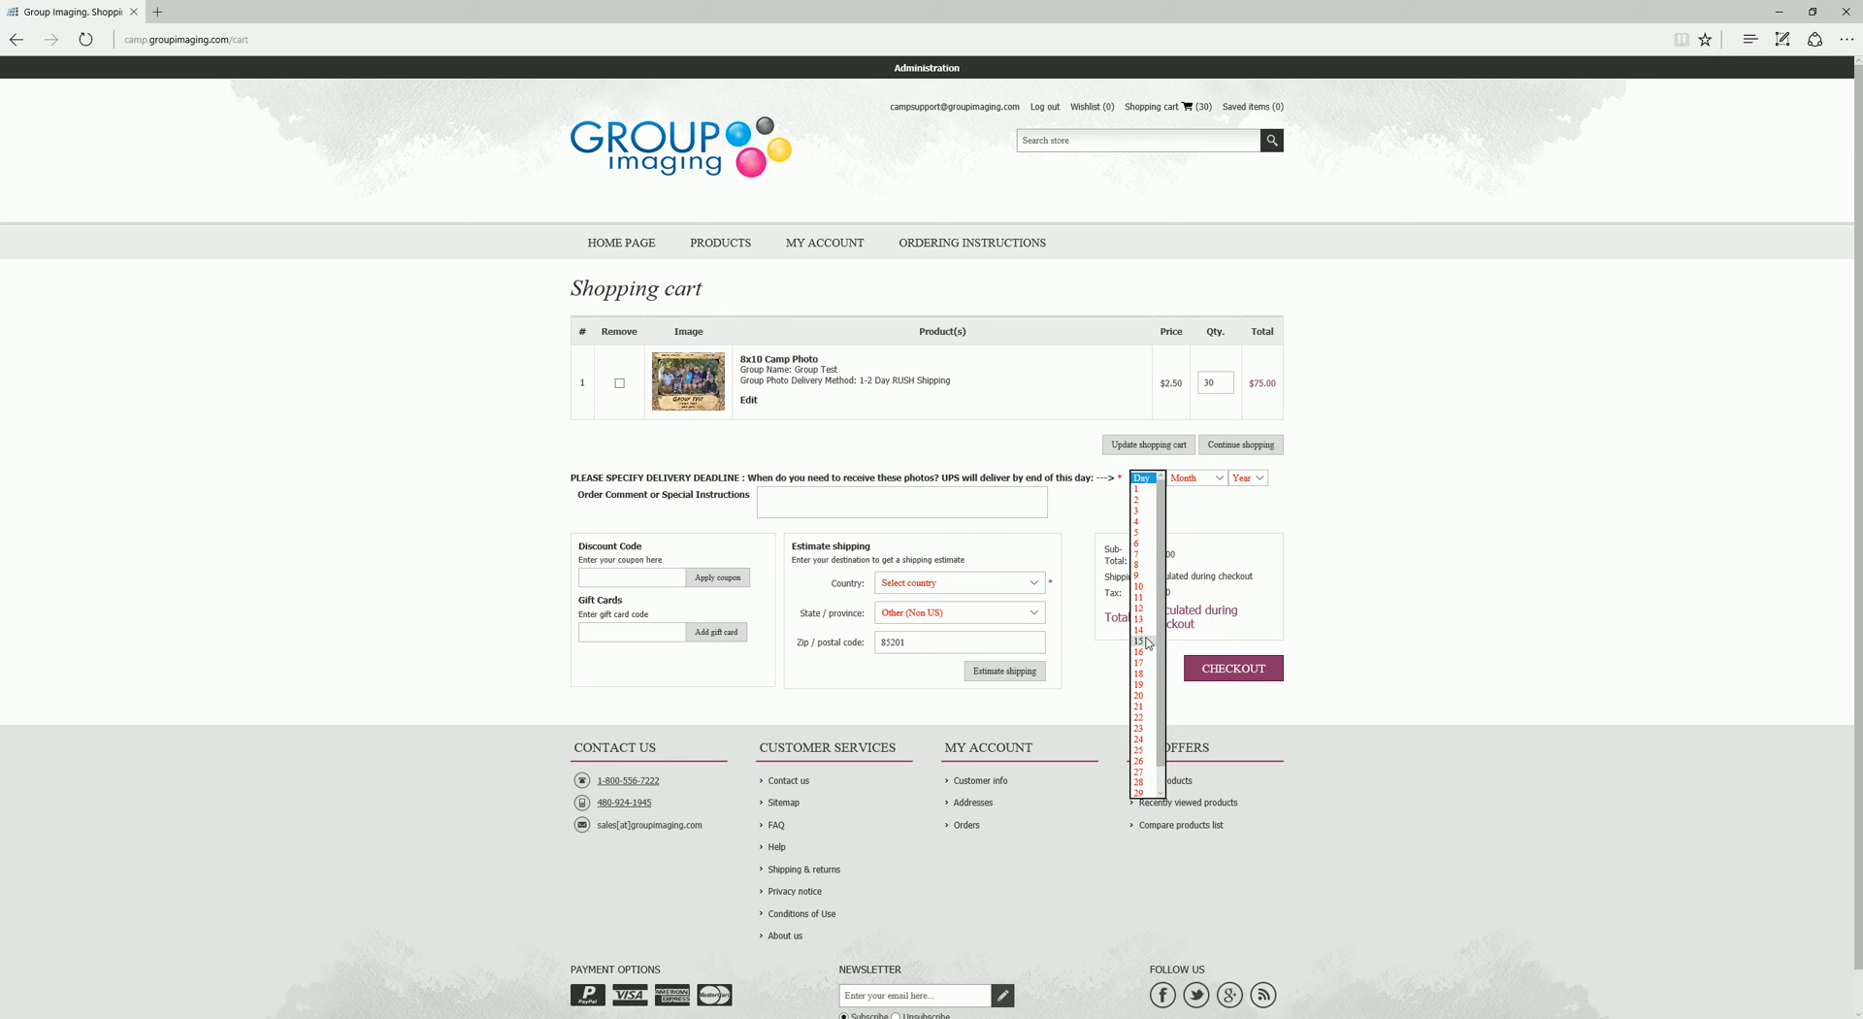
{"action": "left_click", "coordinate": [1141, 782]}
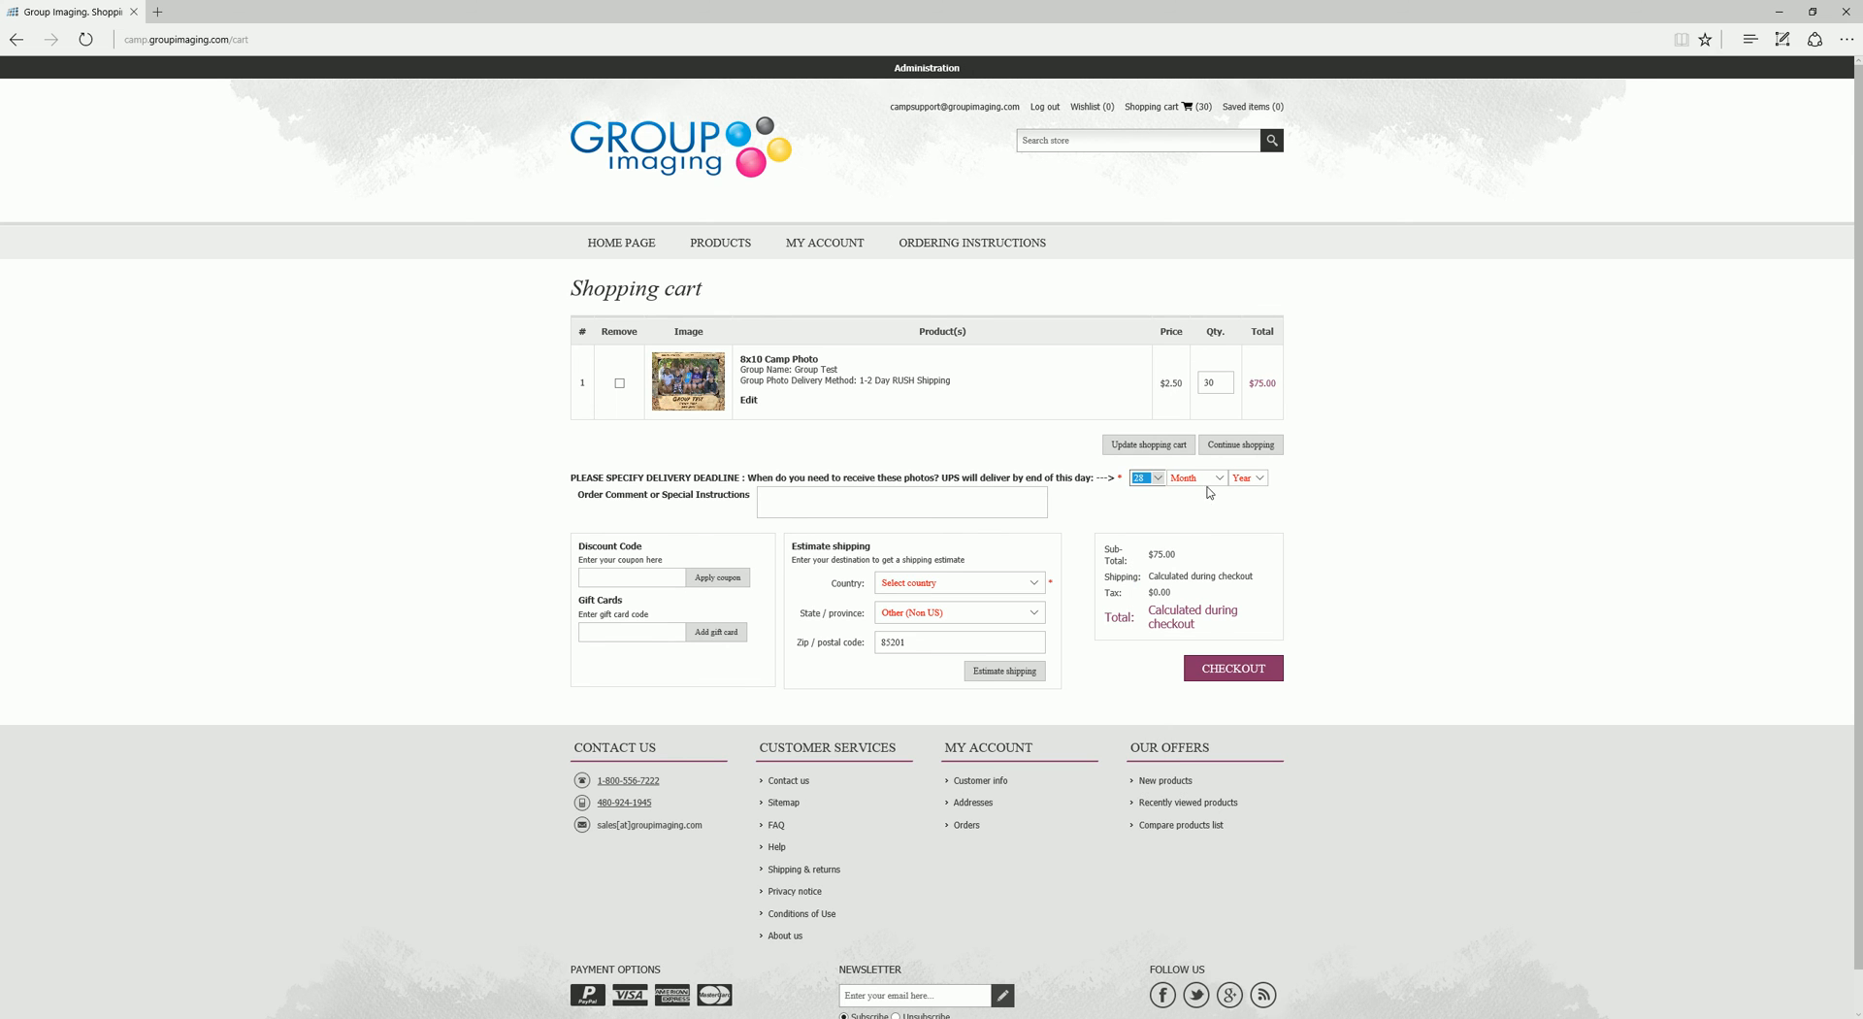
{"action": "left_click", "coordinate": [1203, 479]}
{"action": "left_click", "coordinate": [1180, 532]}
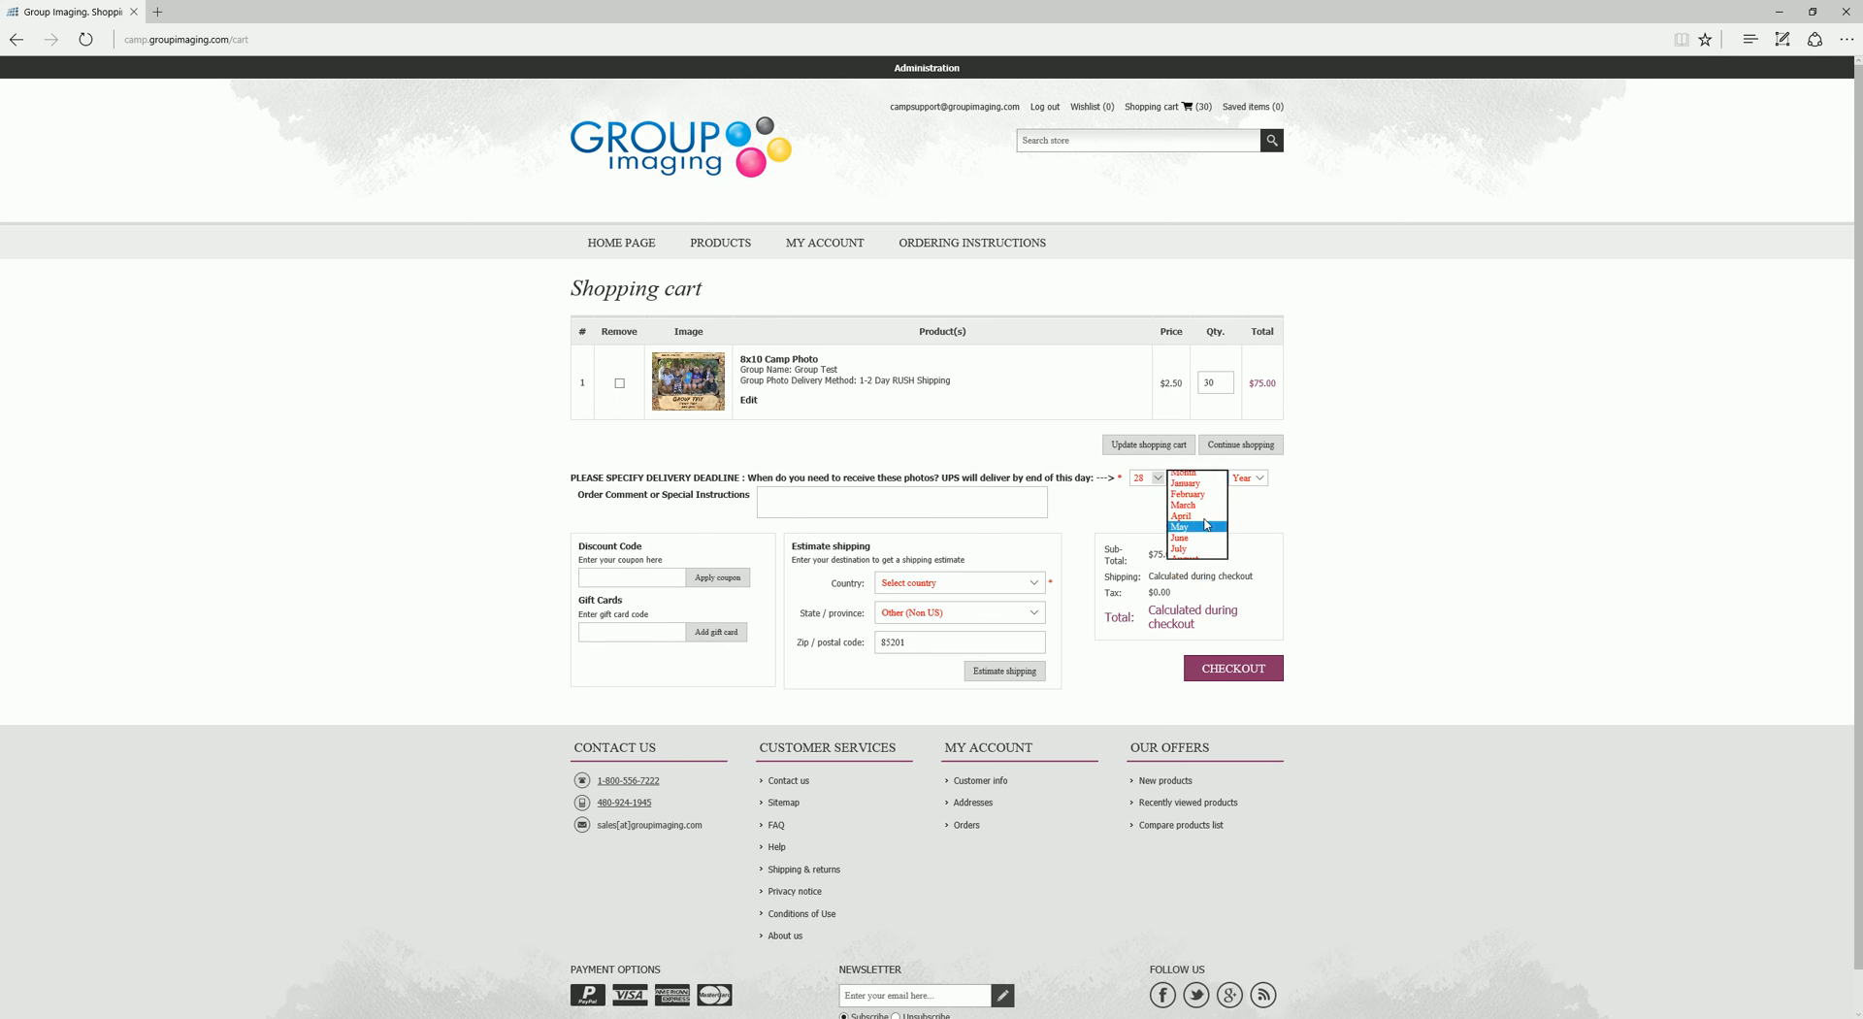
{"action": "left_click", "coordinate": [1248, 479]}
{"action": "left_click", "coordinate": [1243, 489]}
{"action": "left_click", "coordinate": [797, 507]}
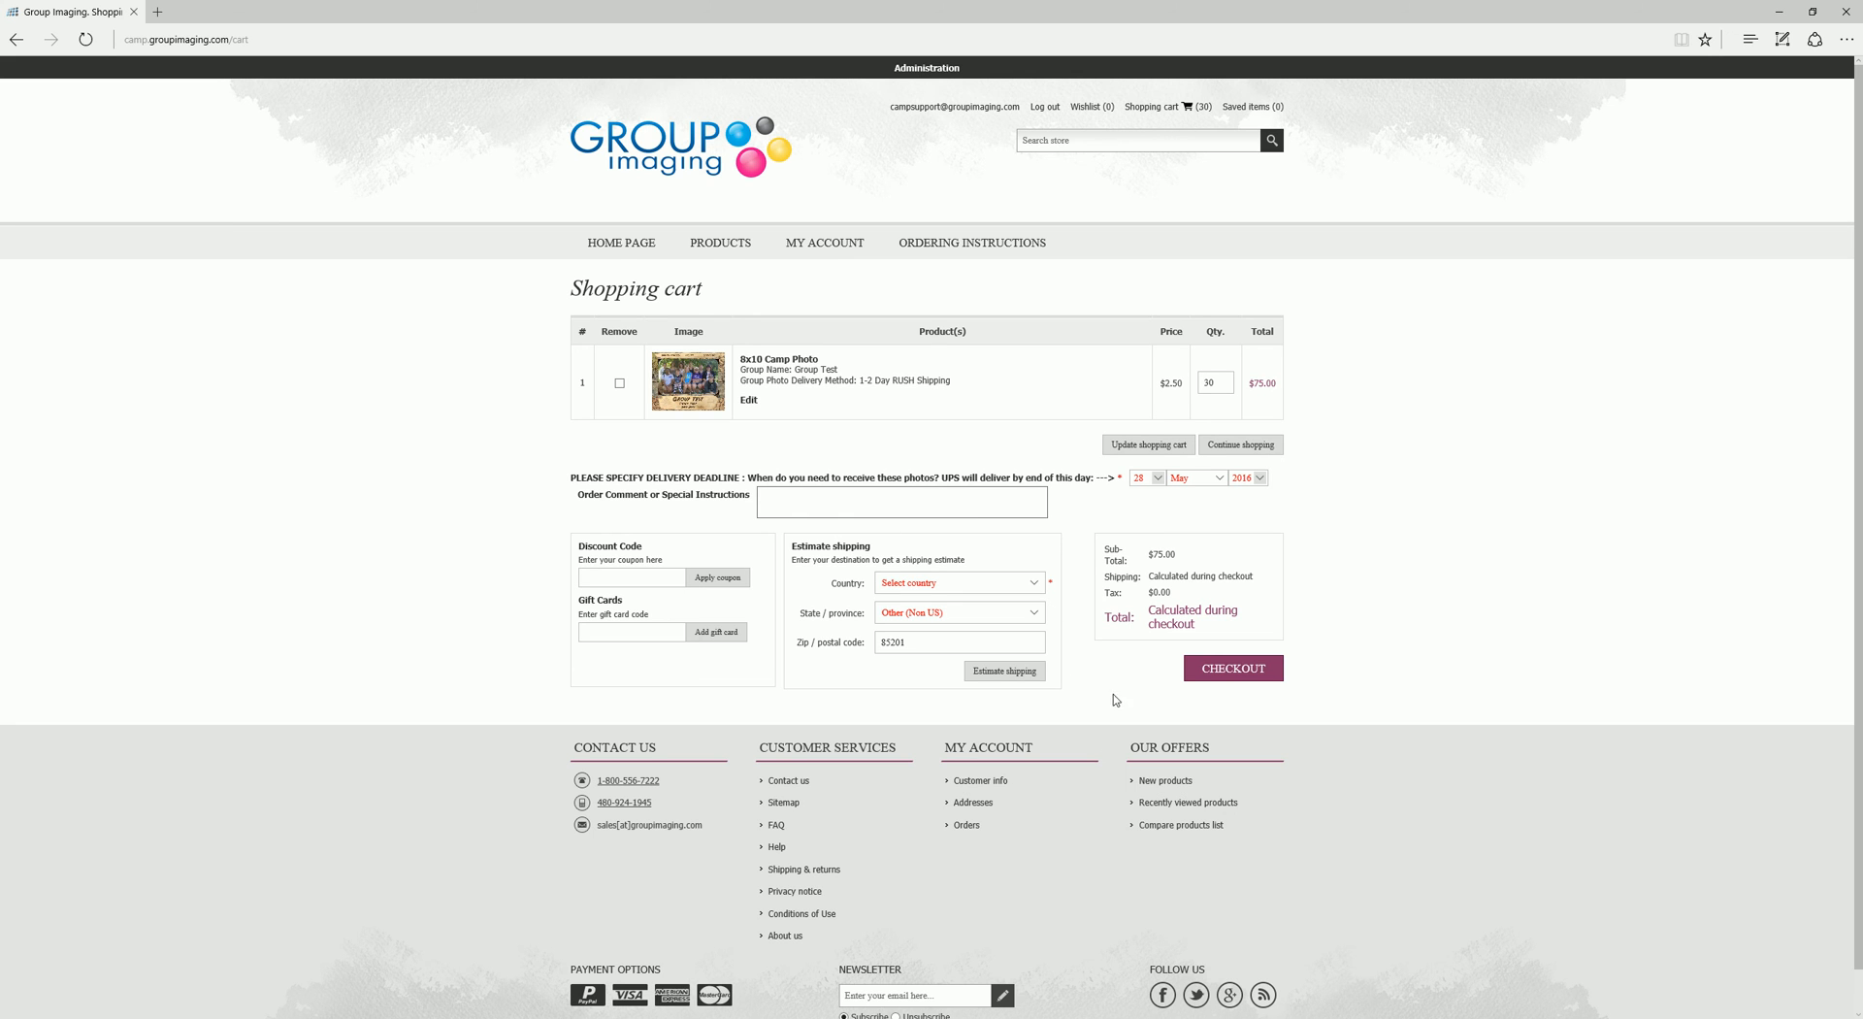
Proceed to checkout, using the saved address for billing and shipping and Group Photo Shipping as the shipping method
{"action": "left_click", "coordinate": [1247, 676]}
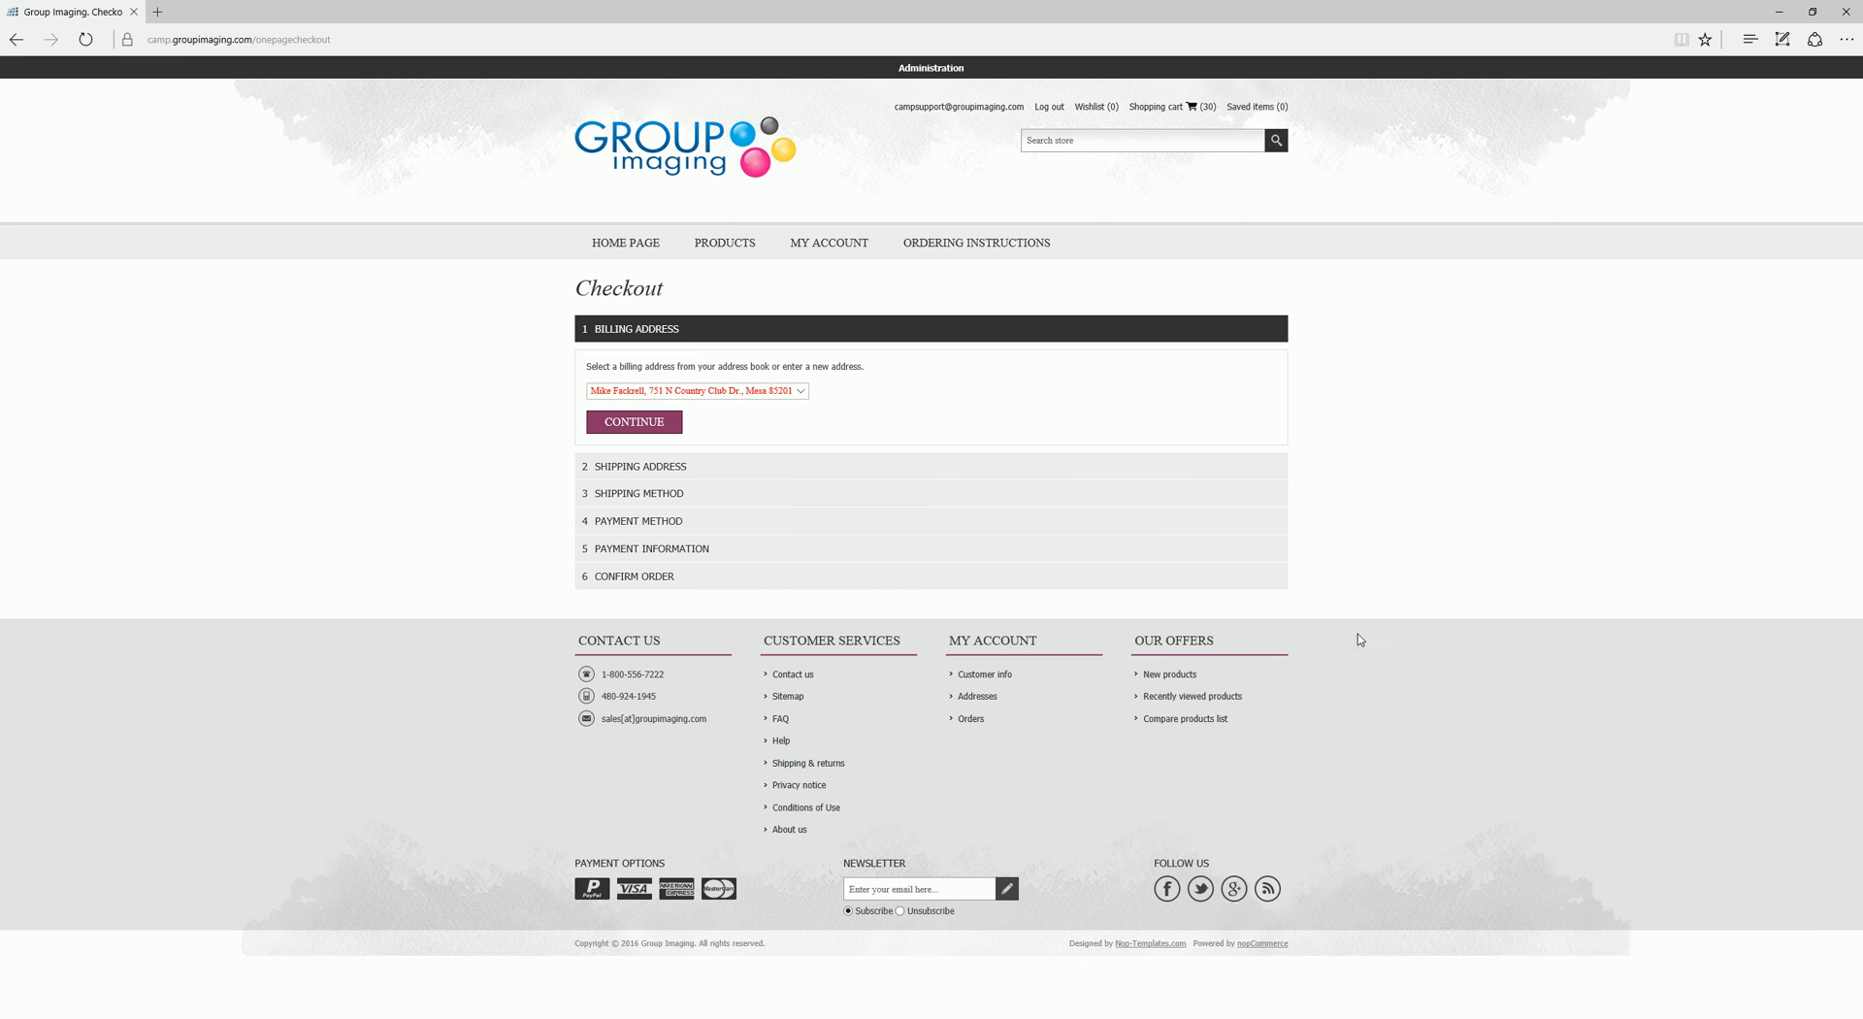
{"action": "left_click", "coordinate": [801, 391]}
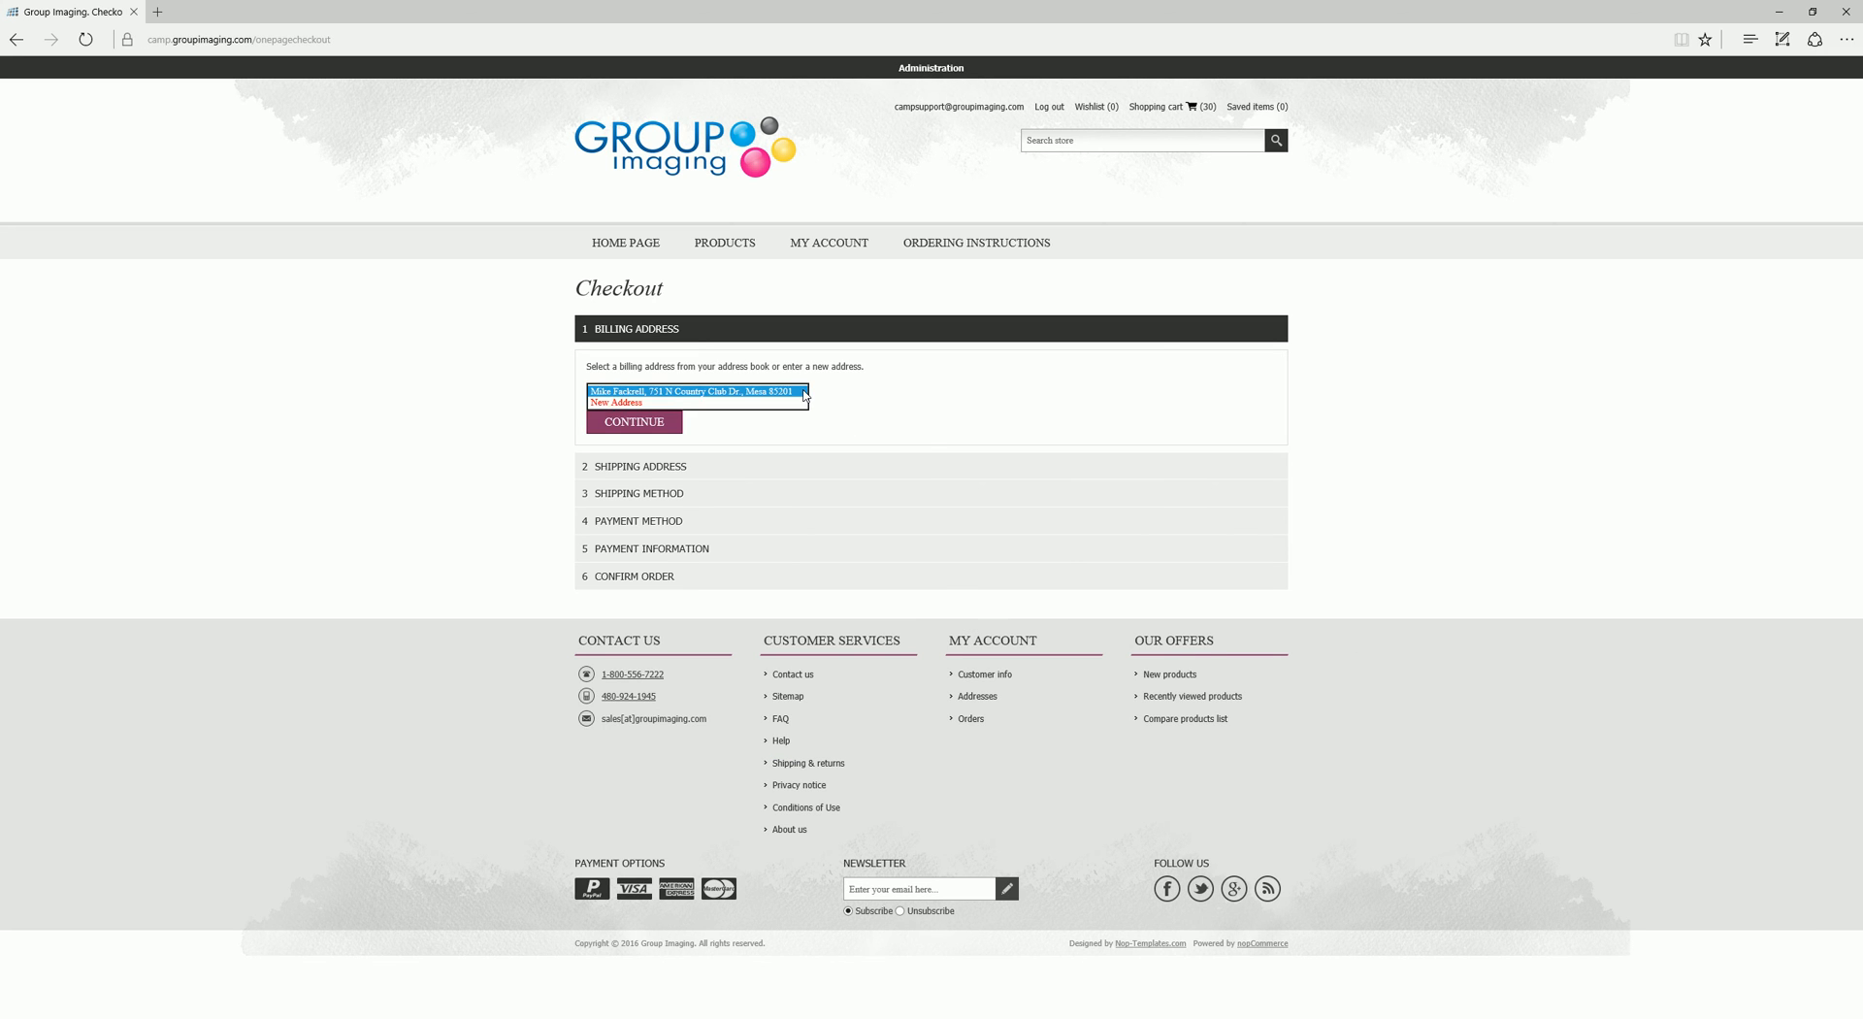
{"action": "left_click", "coordinate": [804, 391]}
{"action": "left_click", "coordinate": [675, 423]}
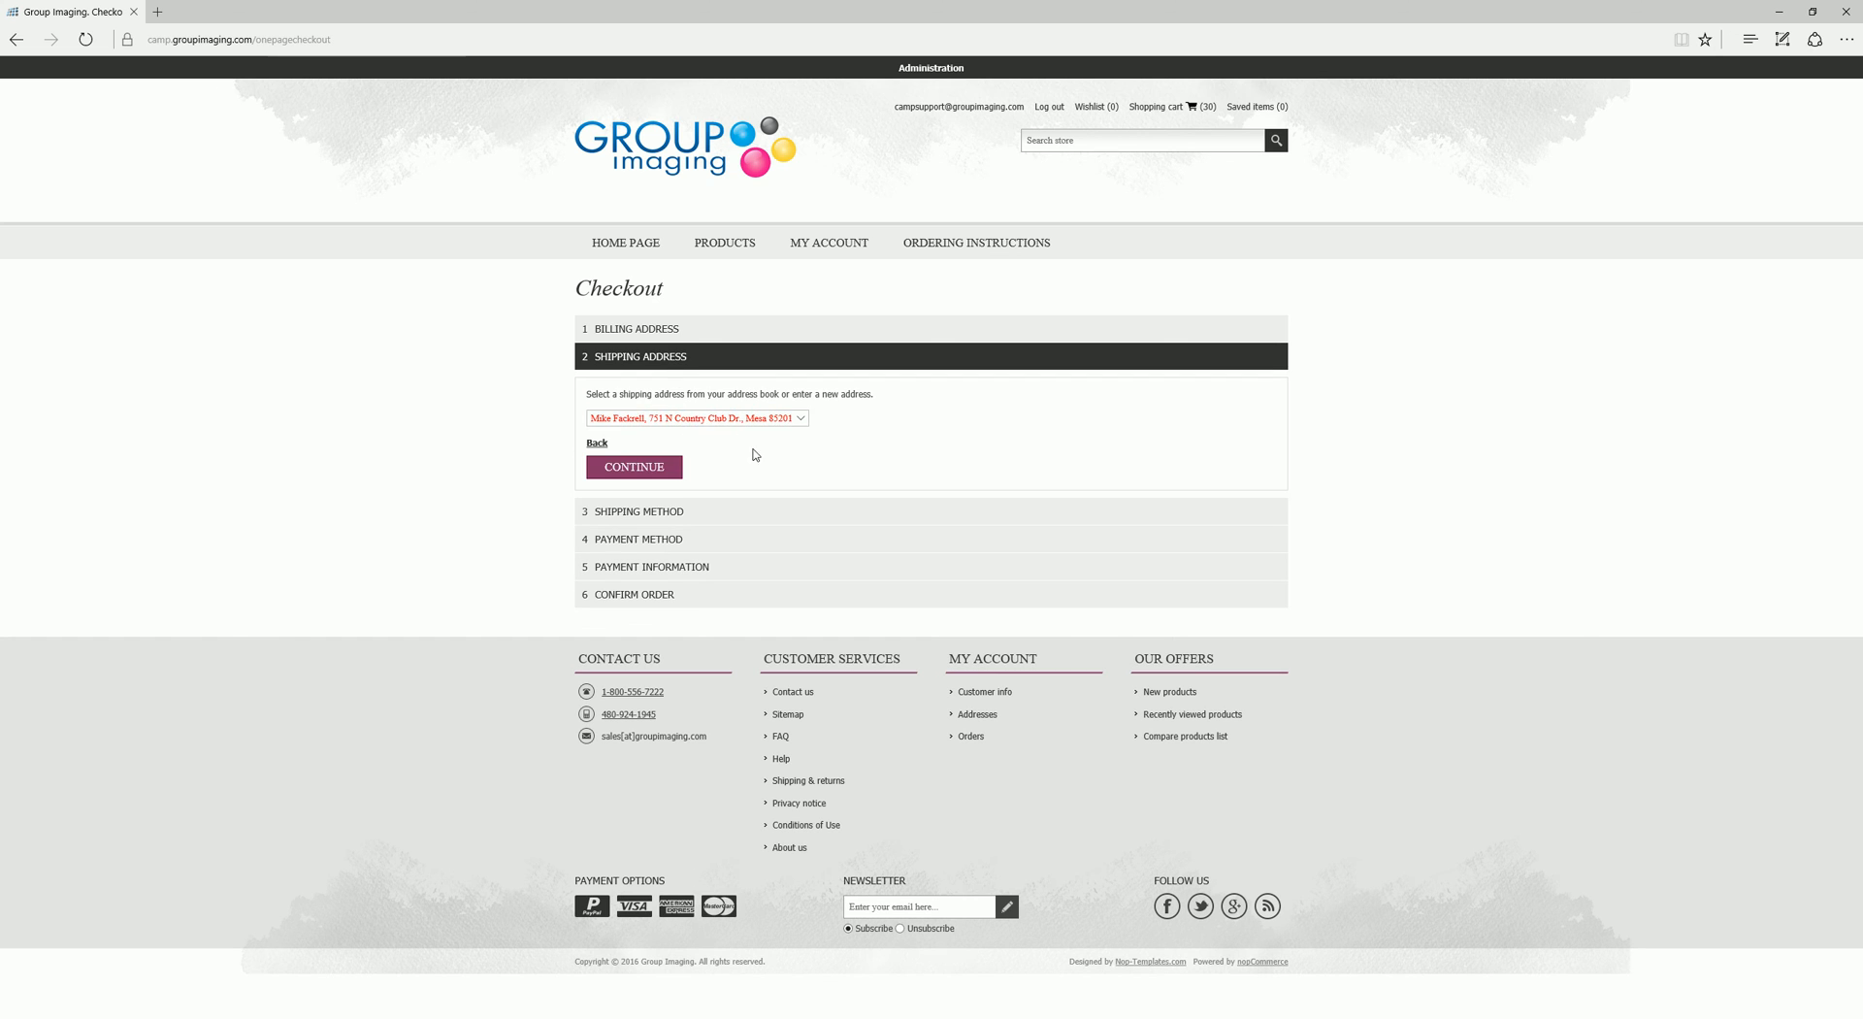
{"action": "left_click", "coordinate": [804, 422]}
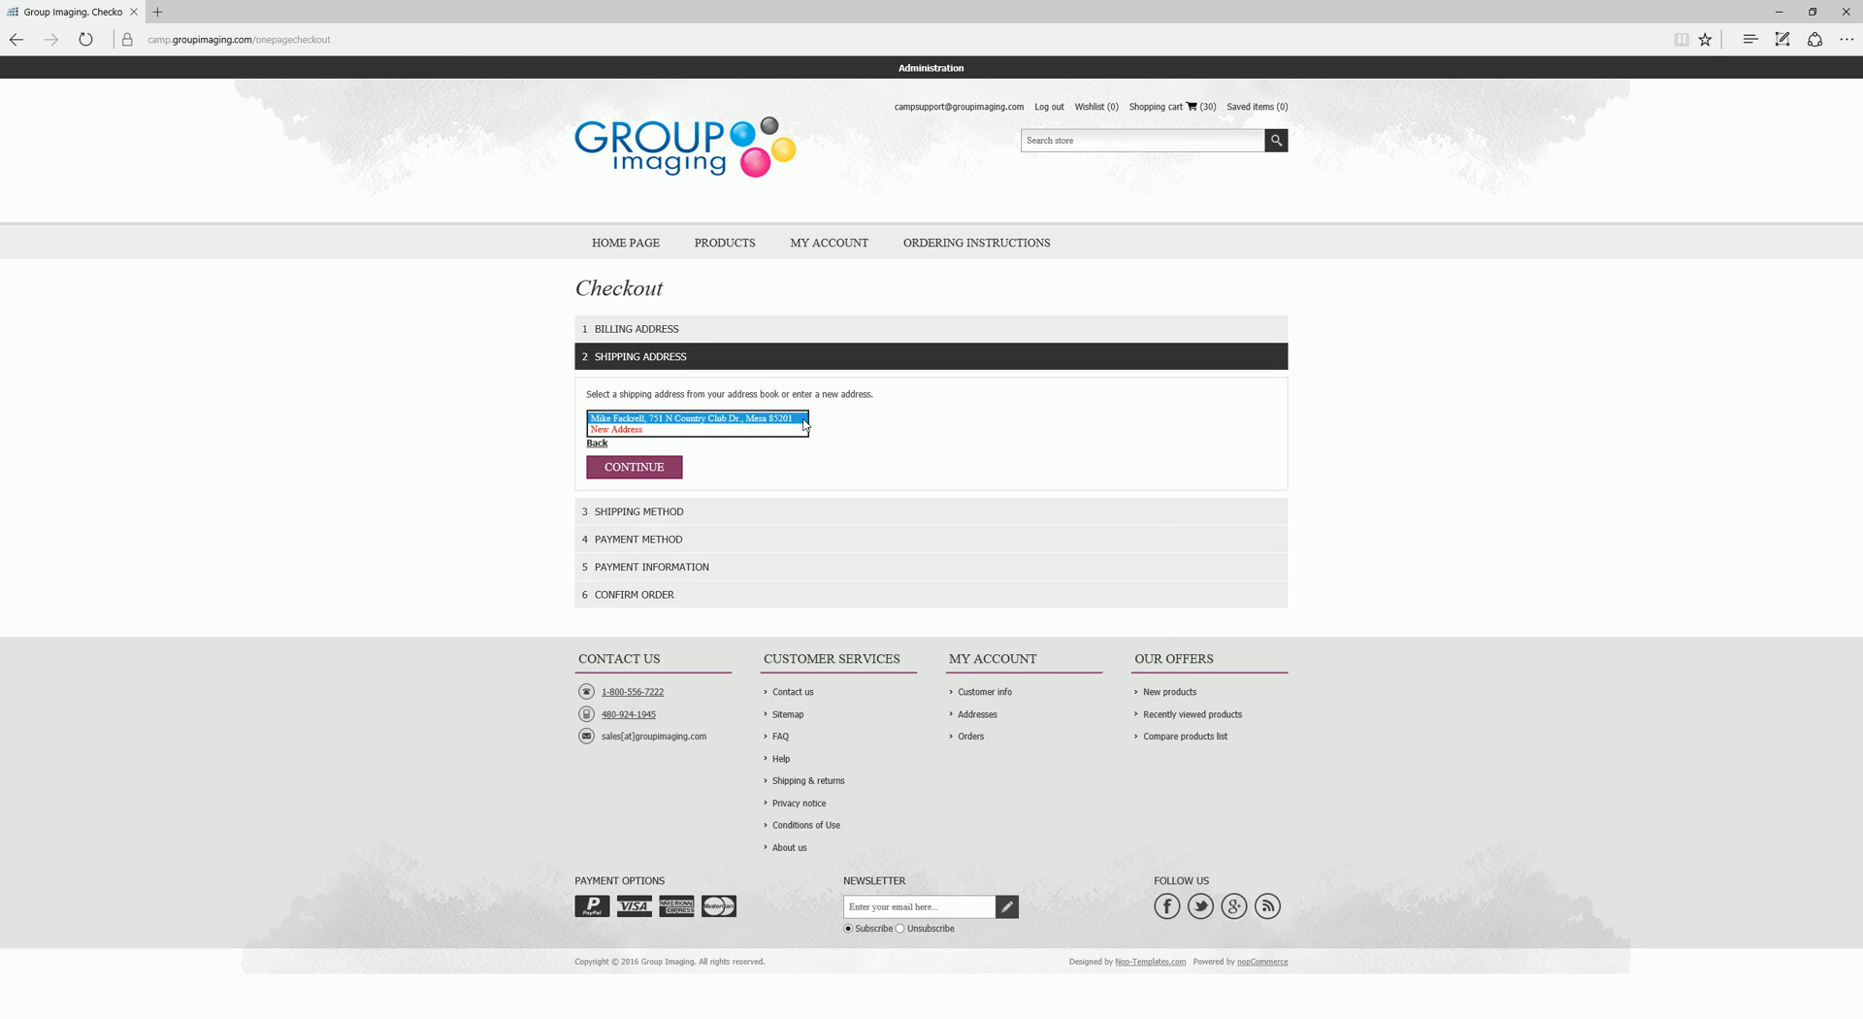
{"action": "left_click", "coordinate": [851, 427]}
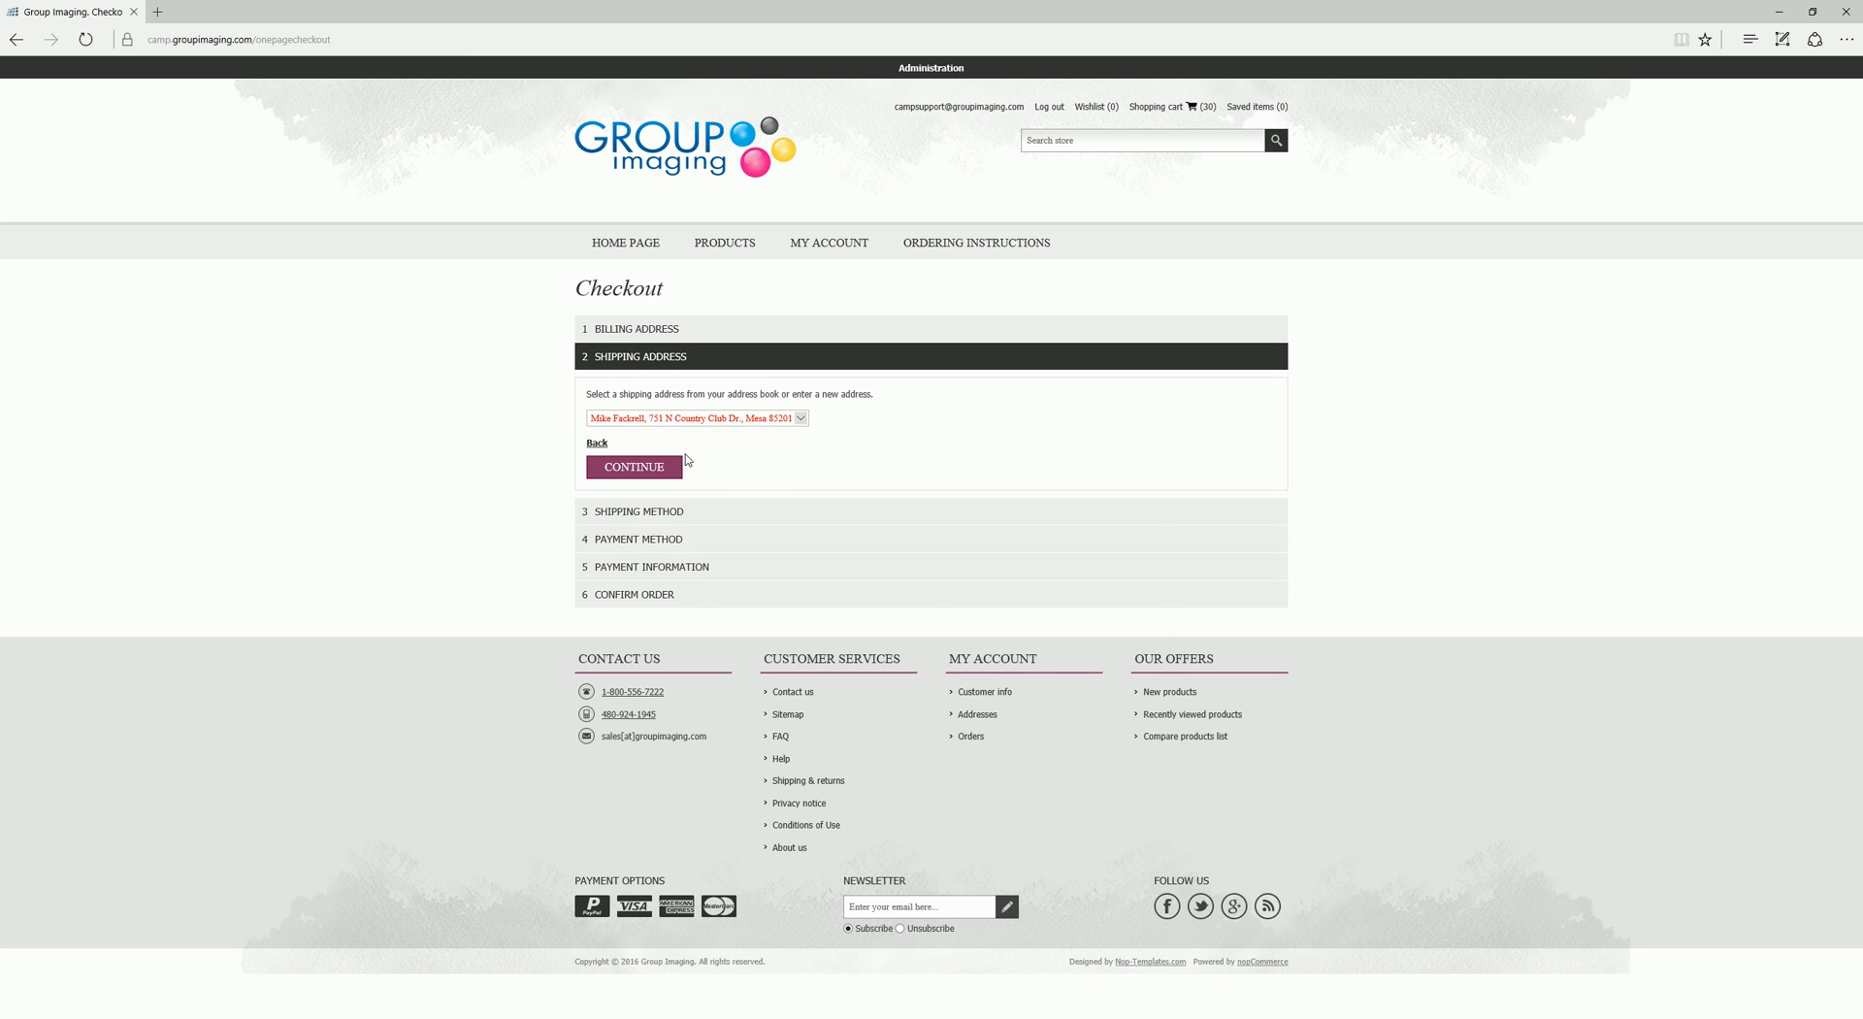
{"action": "left_click", "coordinate": [644, 469]}
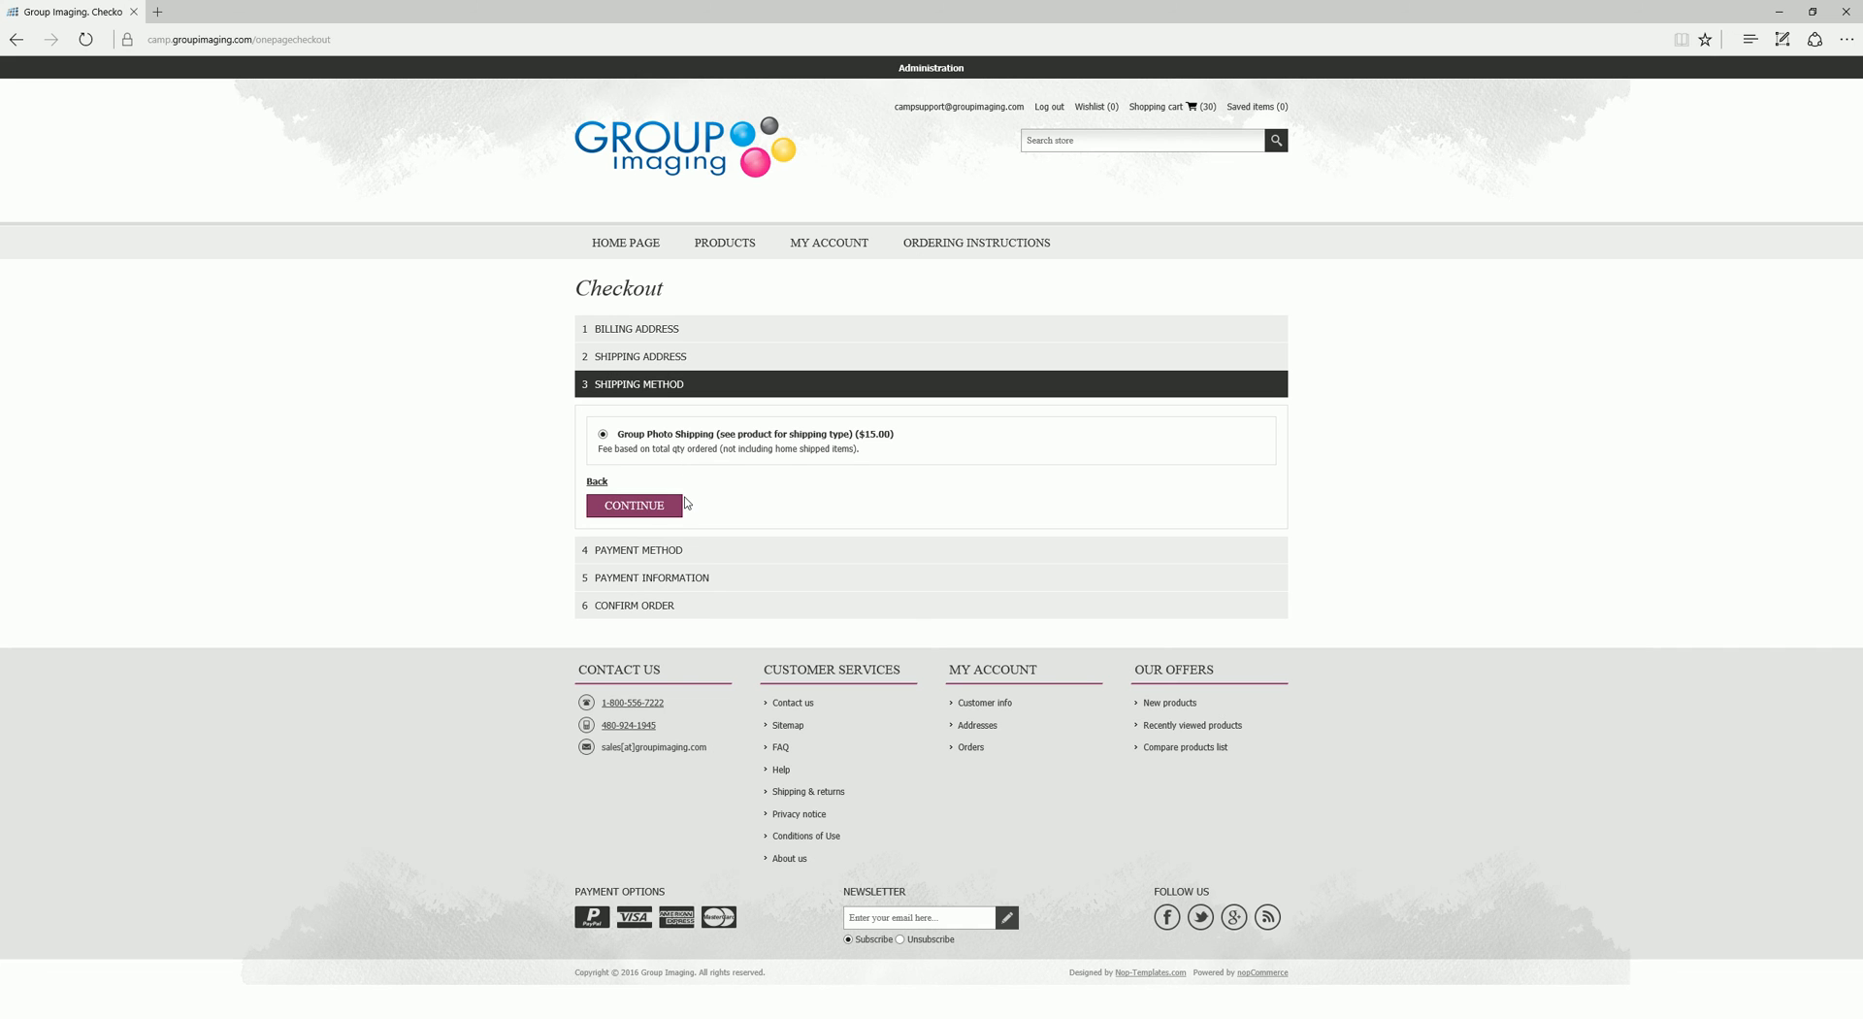
{"action": "left_click", "coordinate": [649, 516]}
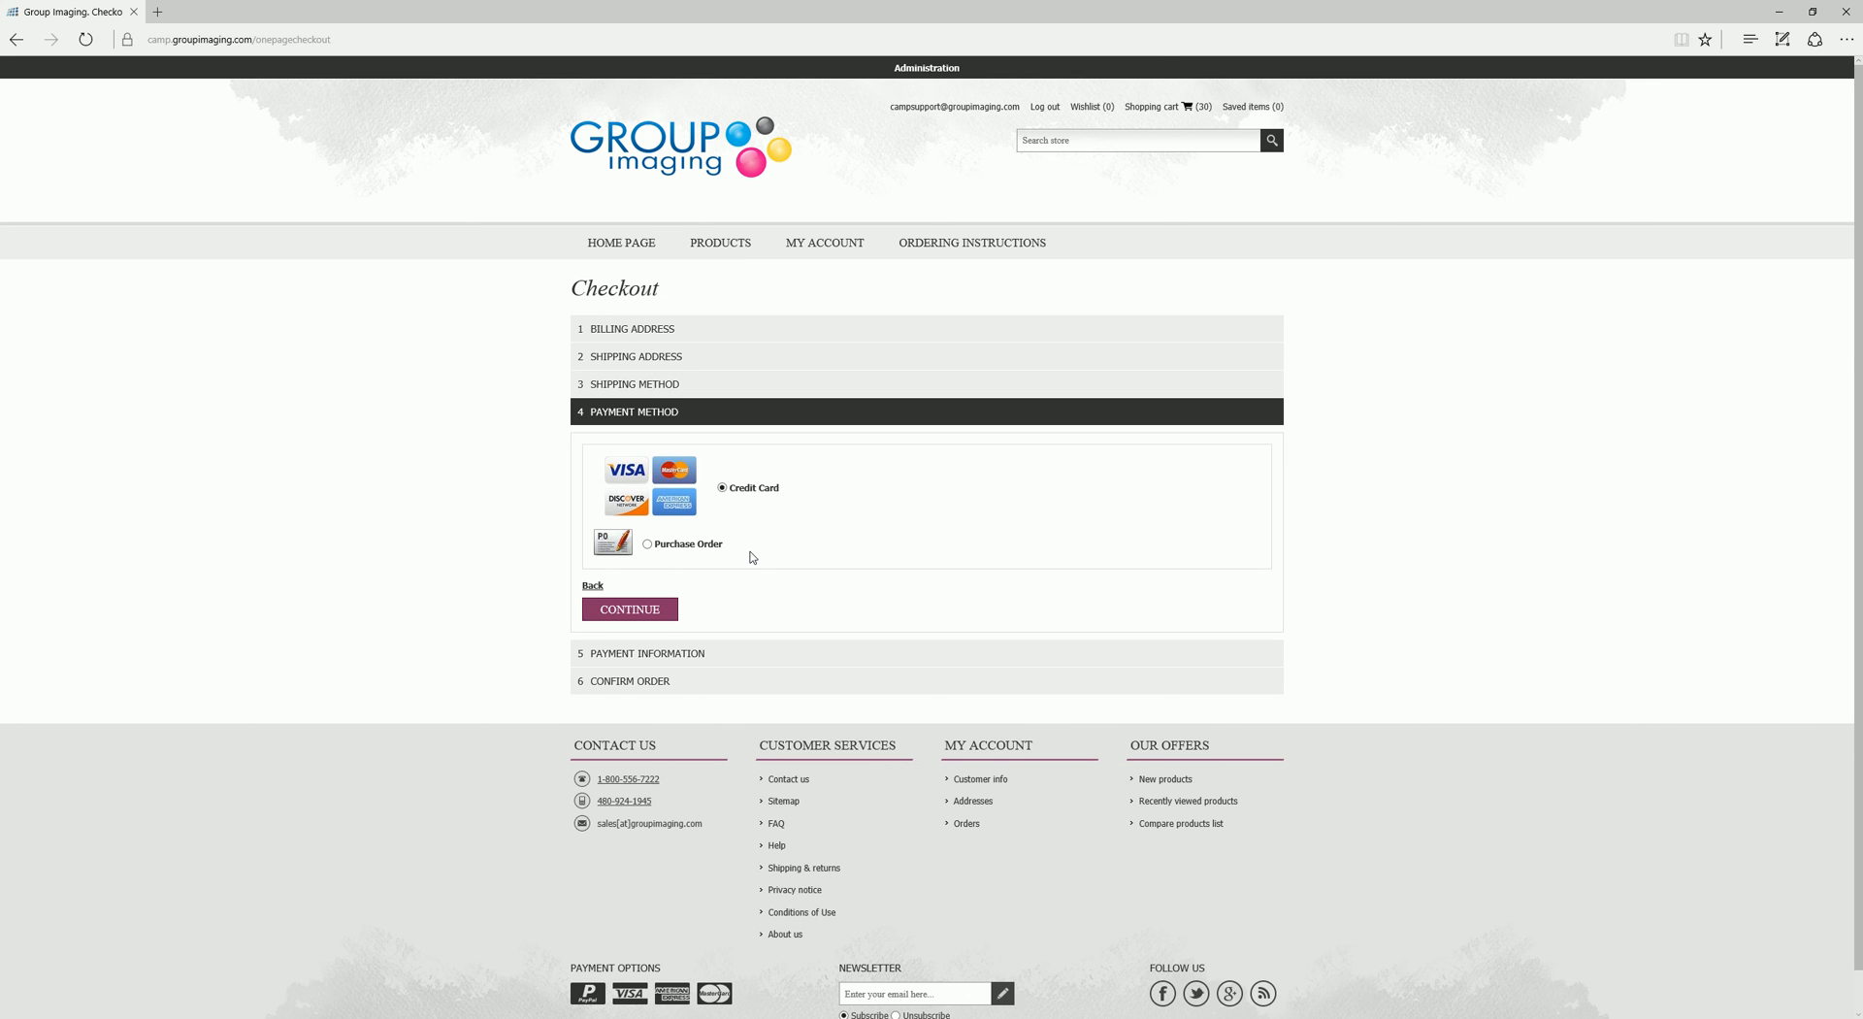
Choose Purchase Order as the payment method, enter the PO number, and continue to the order confirmation
{"action": "left_click", "coordinate": [650, 545]}
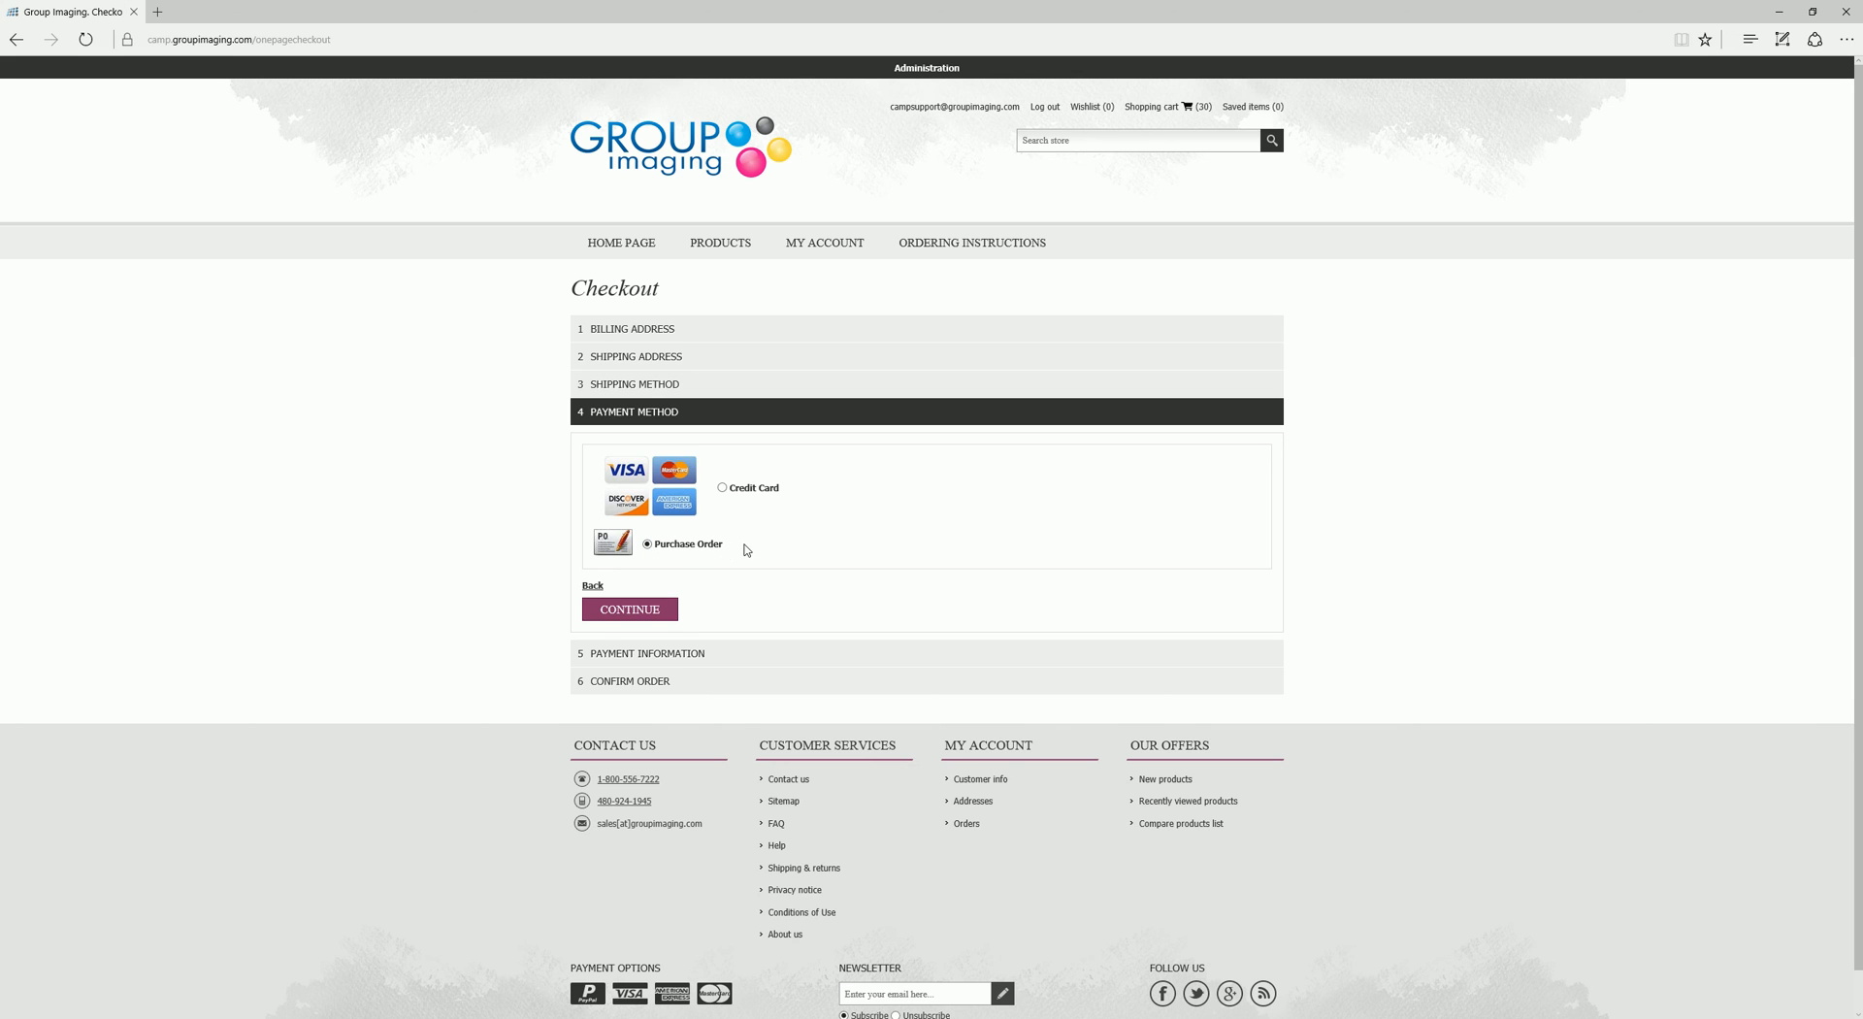
{"action": "left_click", "coordinate": [648, 611]}
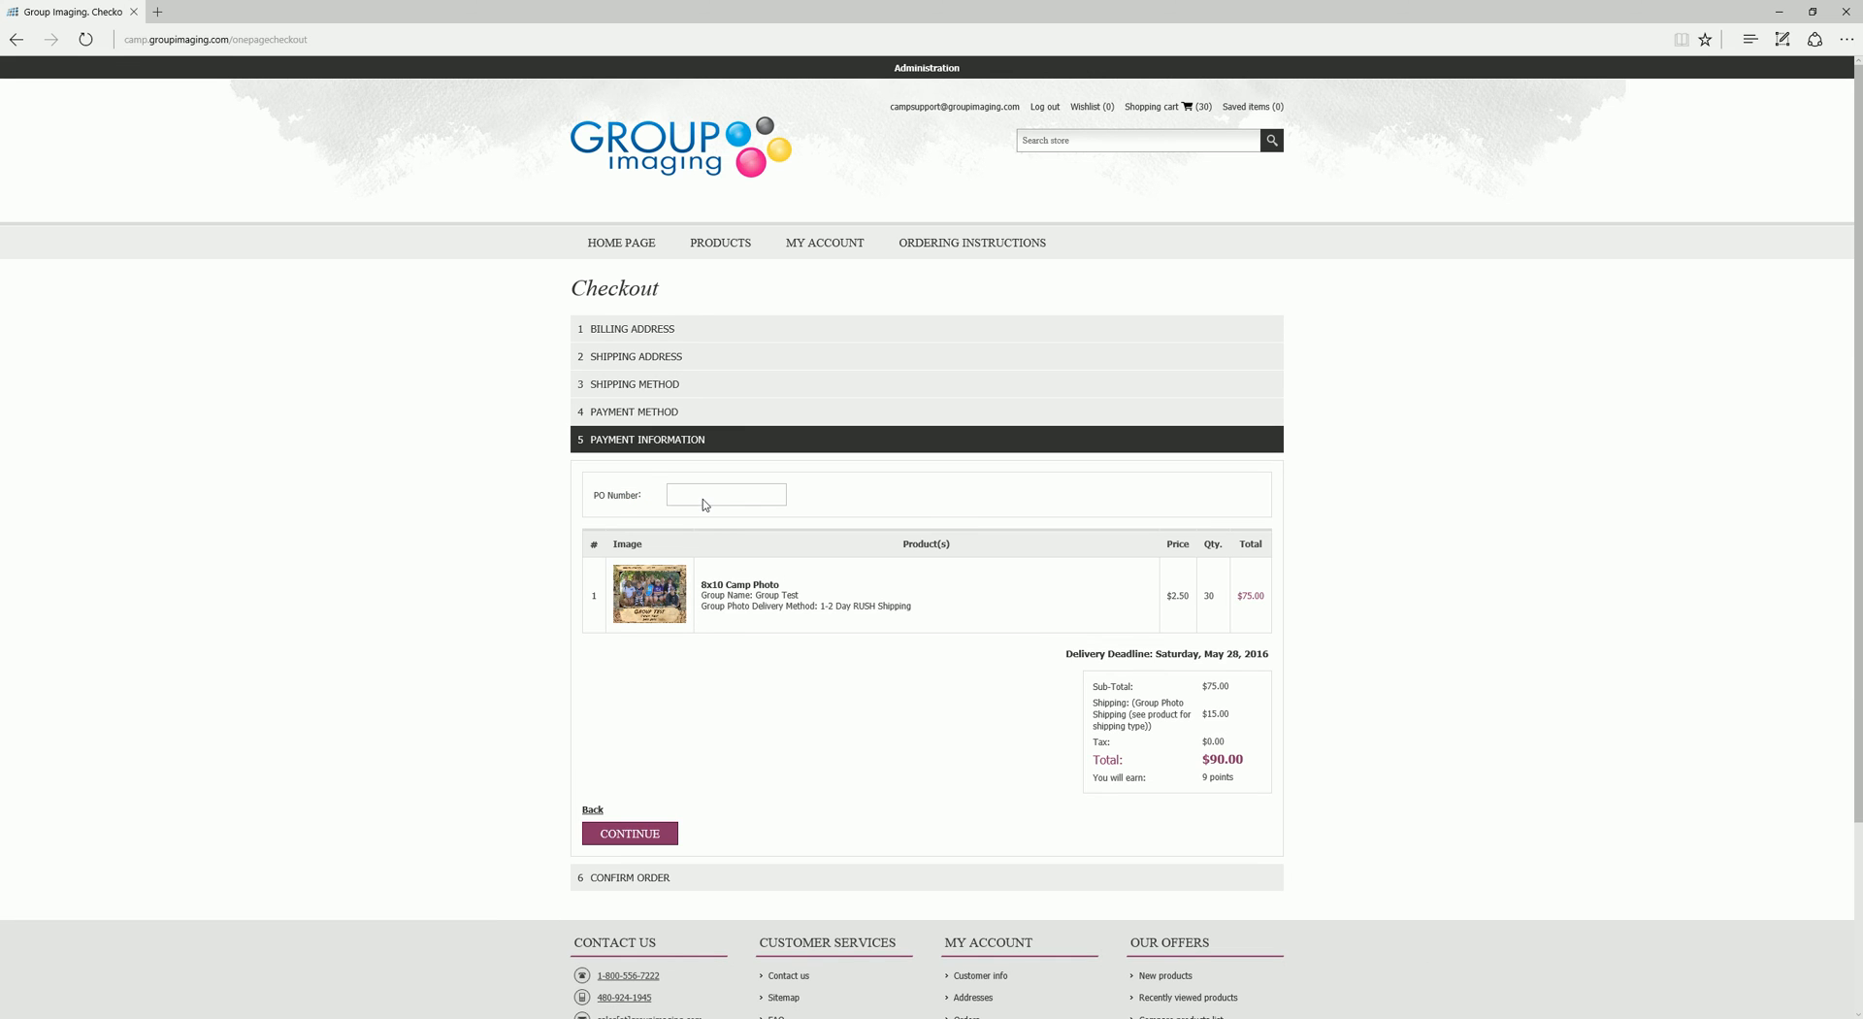
{"action": "left_click", "coordinate": [705, 501]}
{"action": "left_click", "coordinate": [644, 834]}
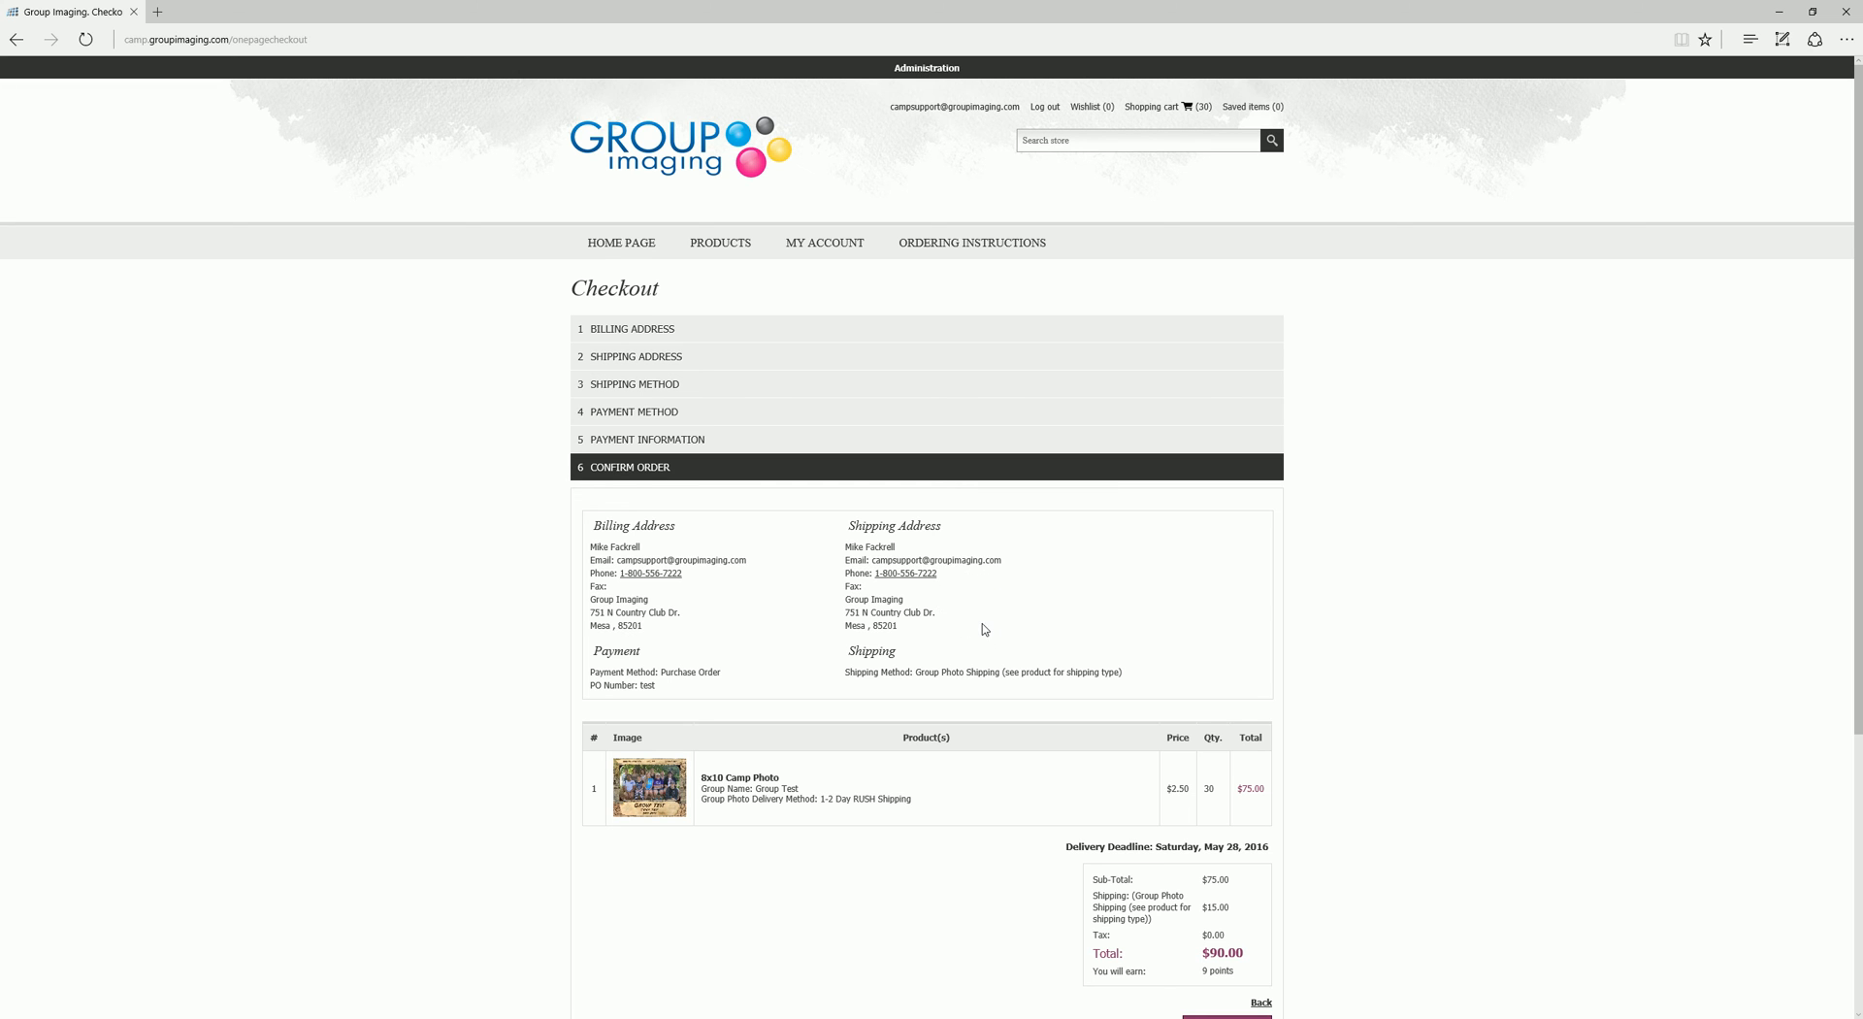
Confirm the order from its summary, and highlight the toll-free contact phone number on the completion page
{"action": "scroll", "coordinate": [879, 827], "scroll_direction": "down", "scroll_amount": 2}
{"action": "scroll", "coordinate": [879, 827], "scroll_direction": "down", "scroll_amount": 1}
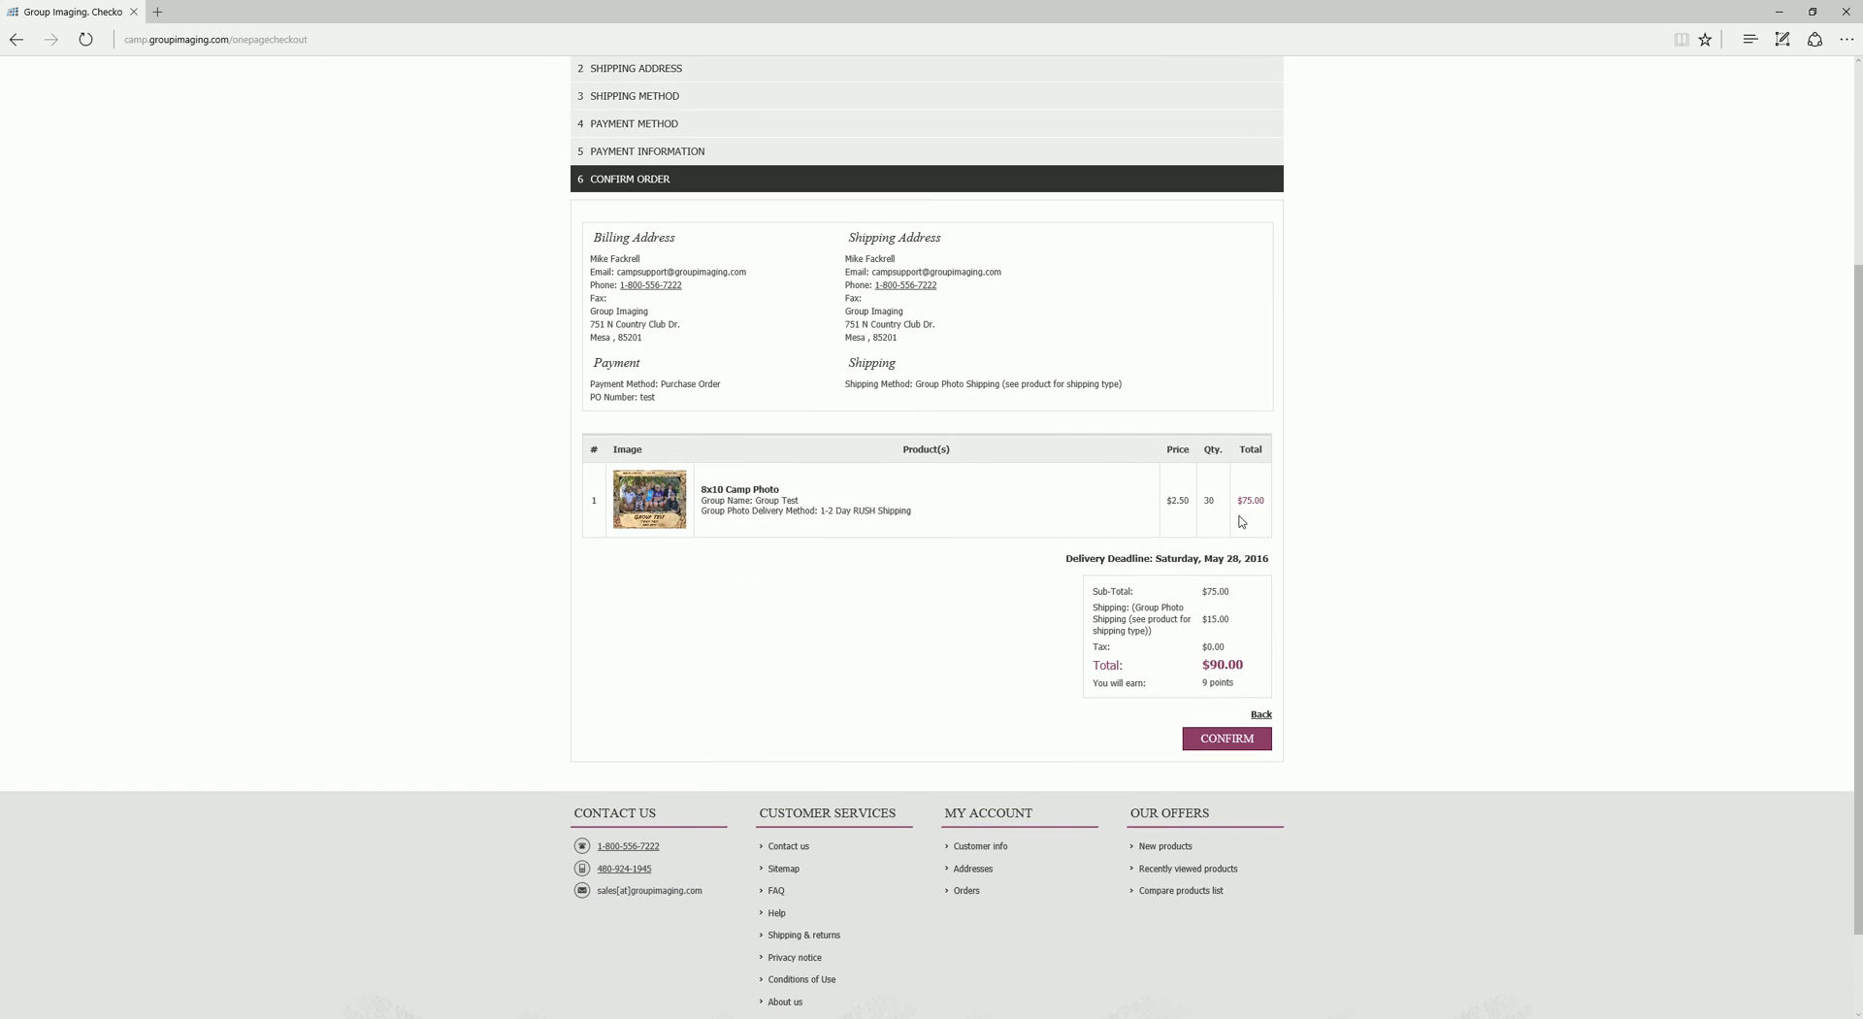
{"action": "left_click", "coordinate": [1228, 739]}
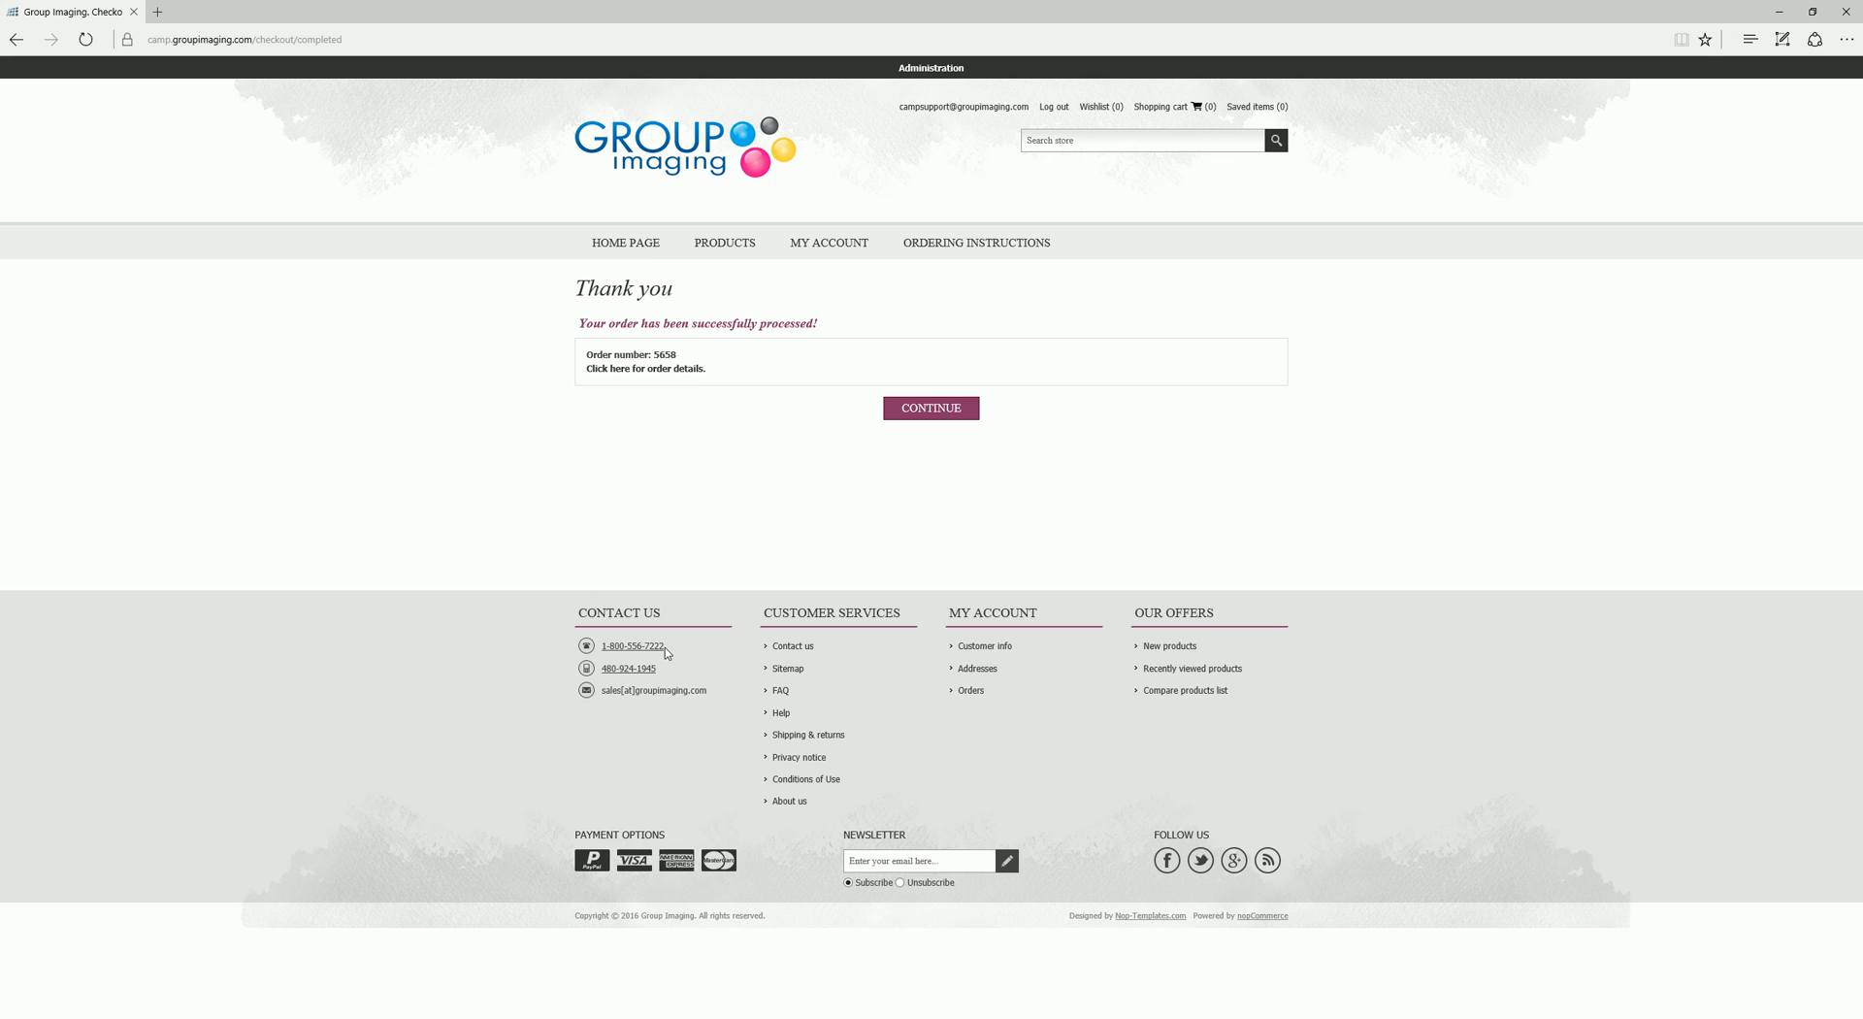
{"action": "left_click_drag", "start_coordinate": [666, 649], "coordinate": [599, 650]}
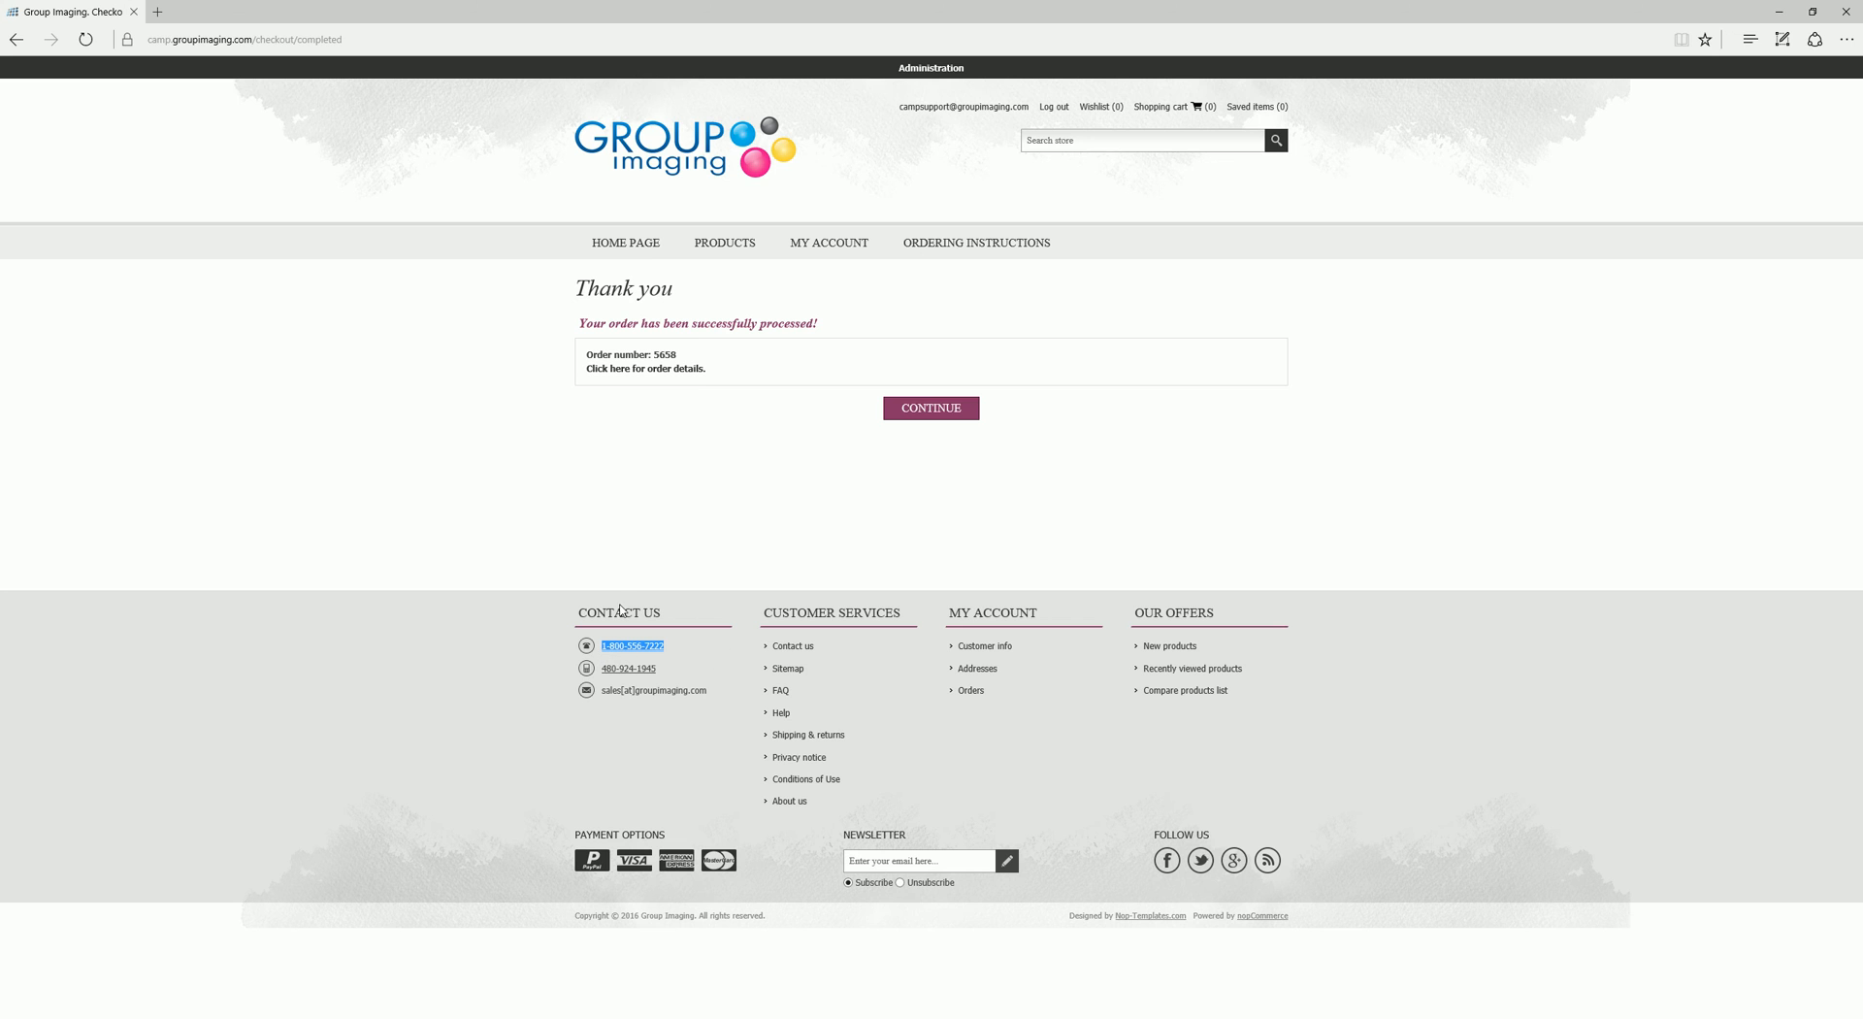